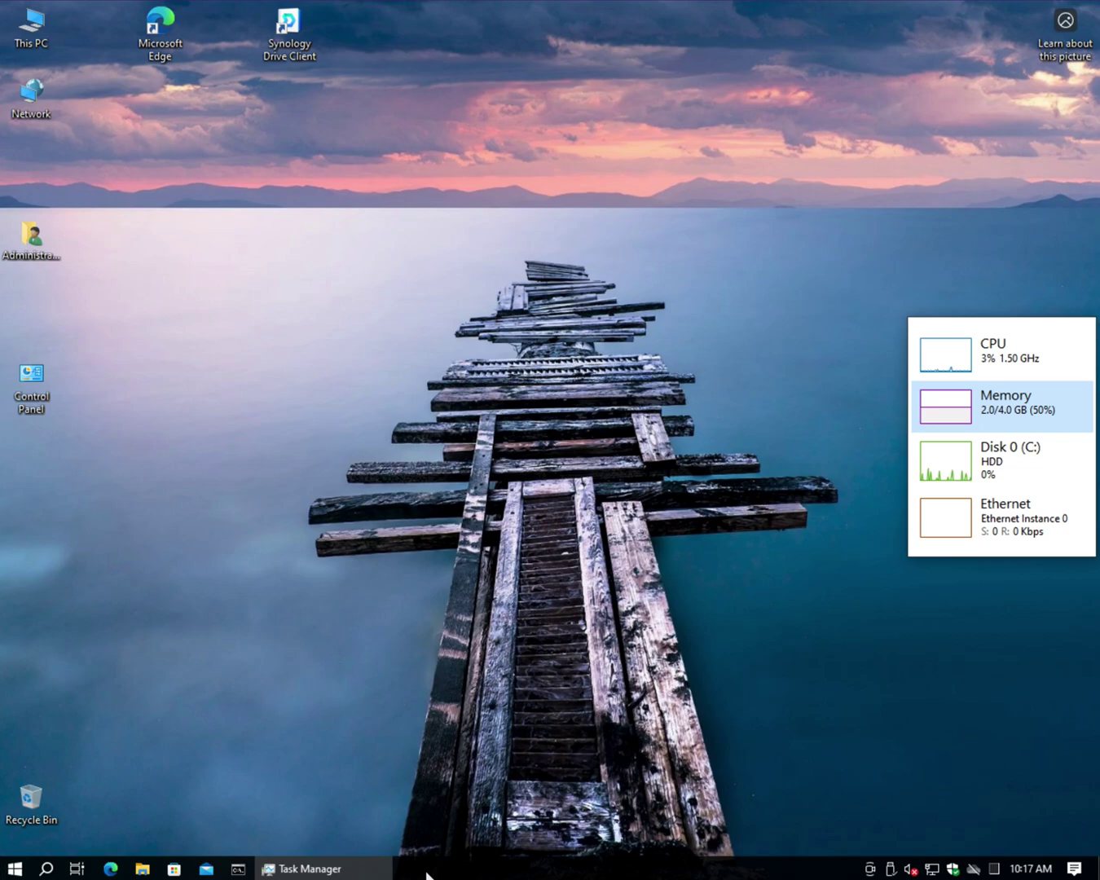
Search Settings for 'privacy' and open the Background apps privacy page.
left_click(17, 871)
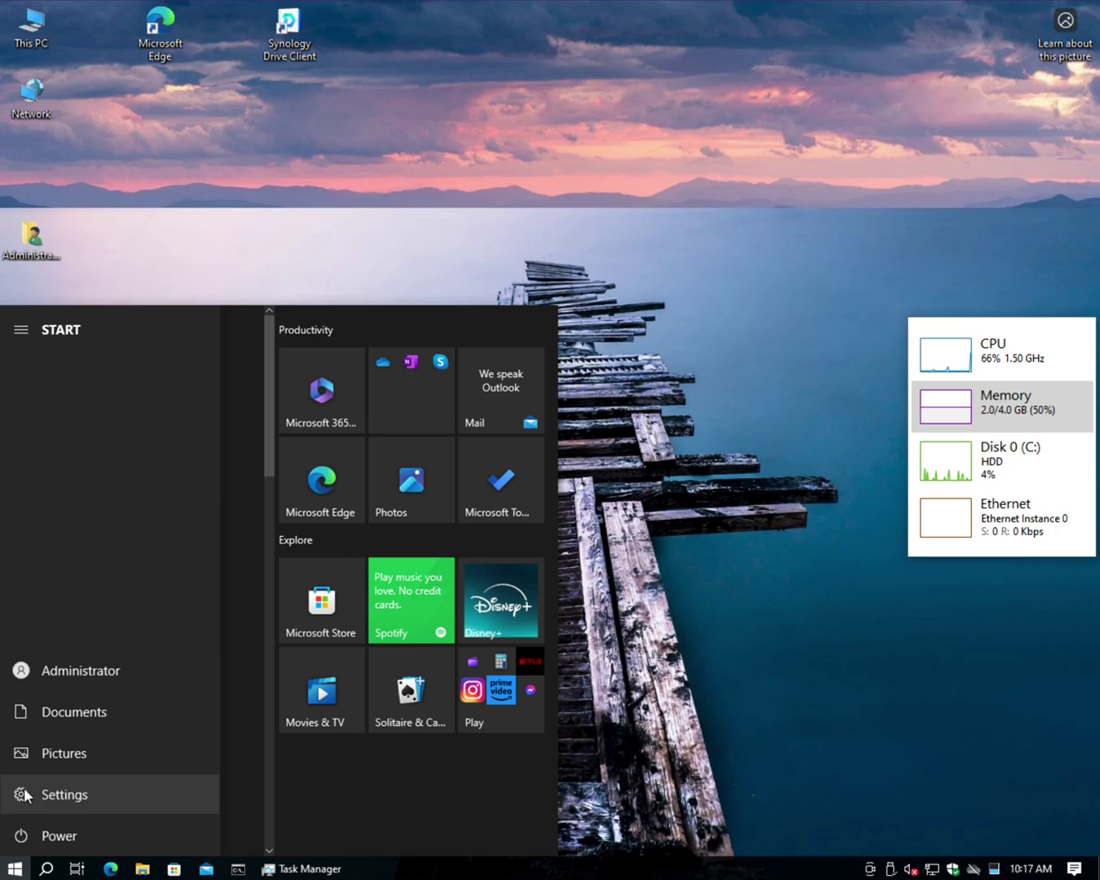
left_click(24, 795)
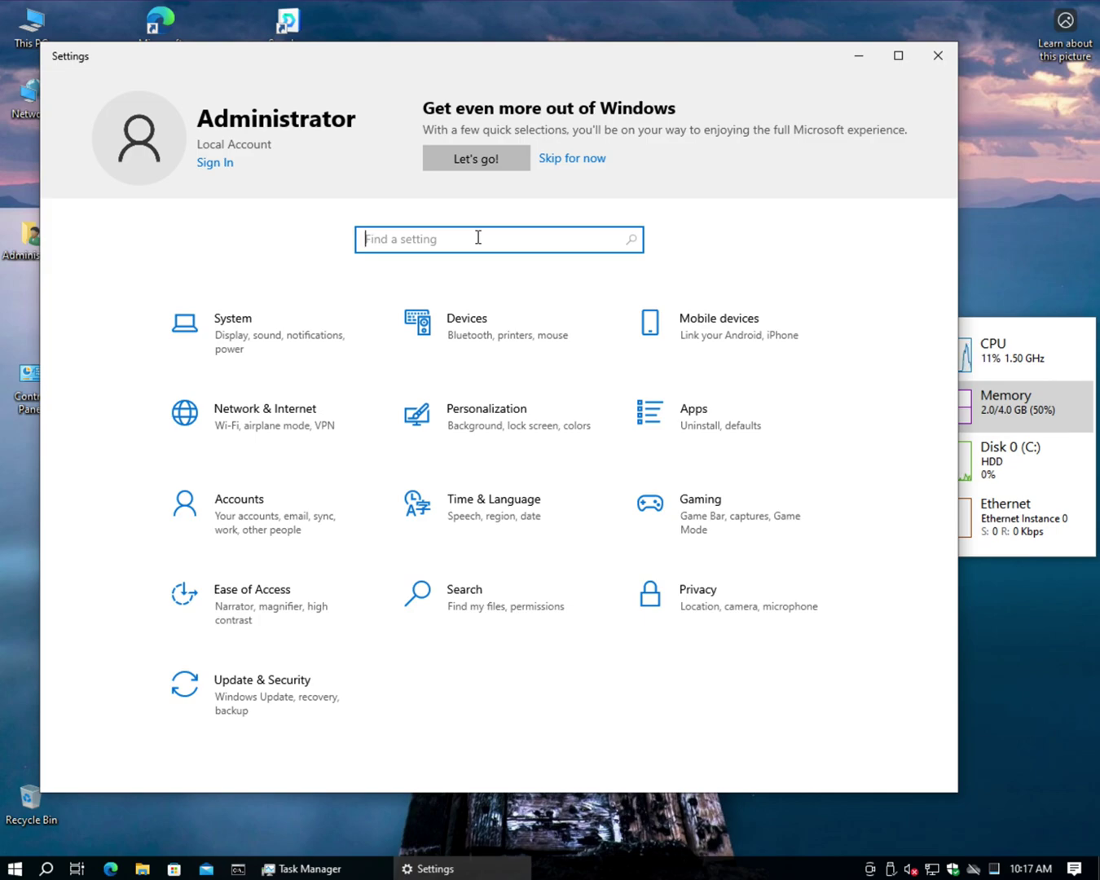
type("privacy")
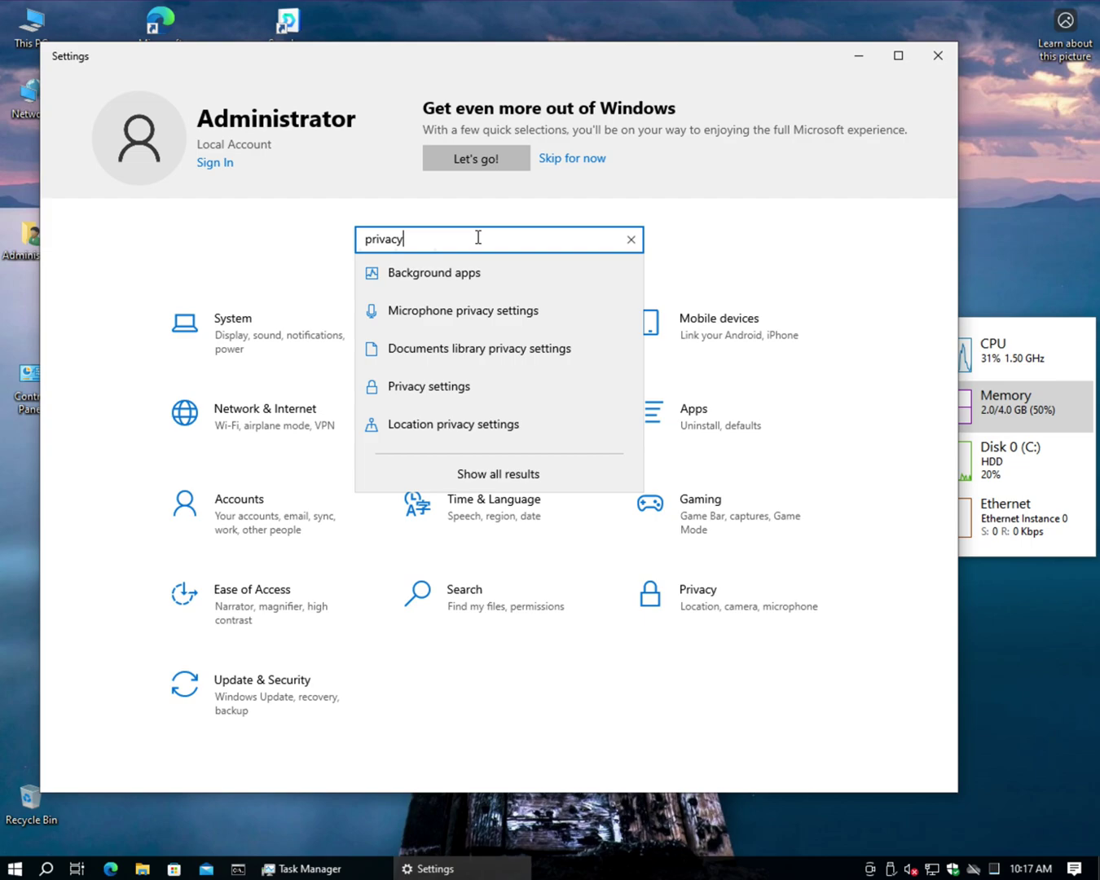
key("Return")
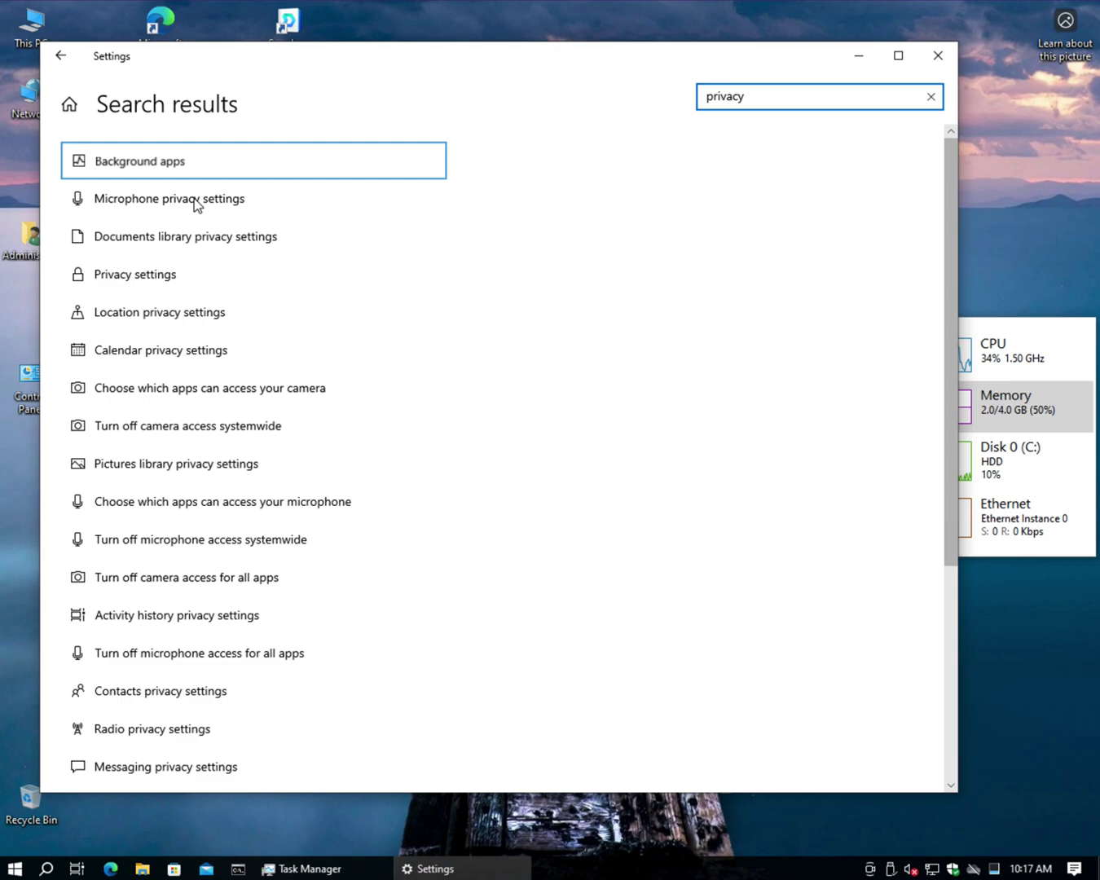
left_click(130, 275)
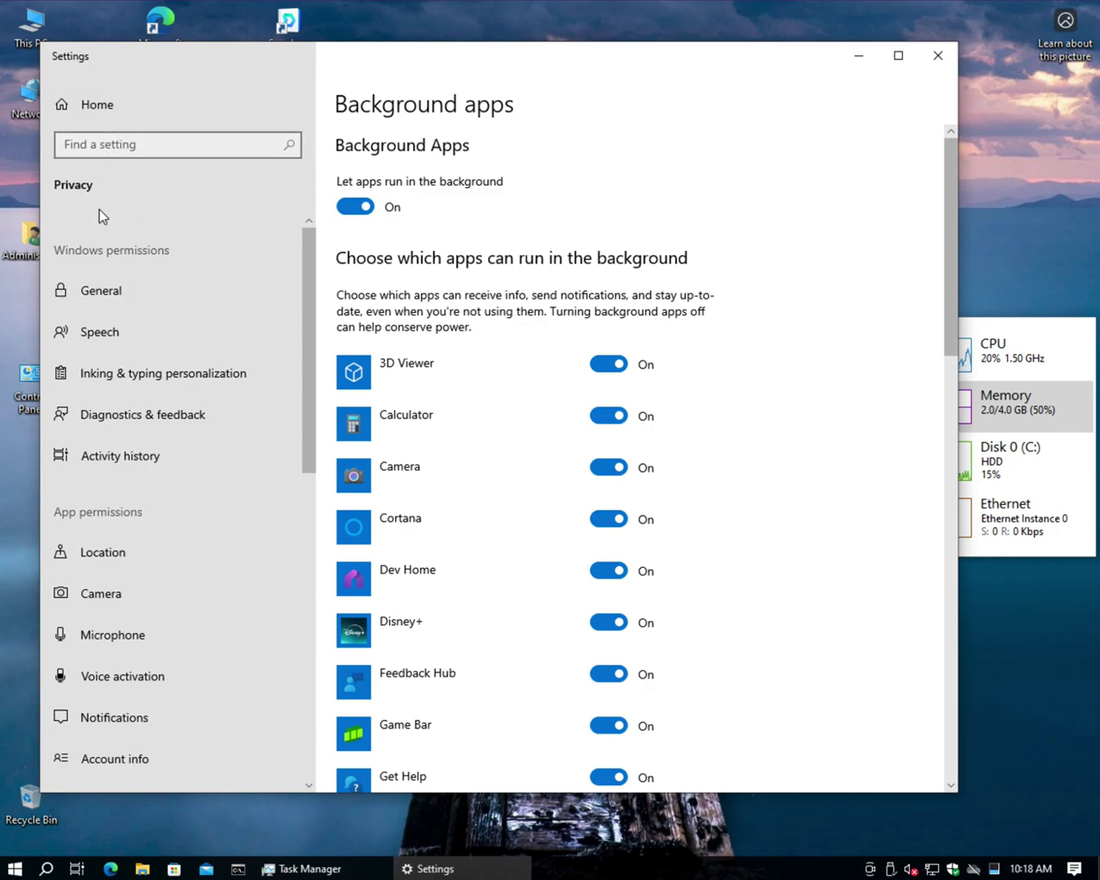
Open Privacy > General, then move the Settings window up-left and stretch it taller.
left_click(98, 292)
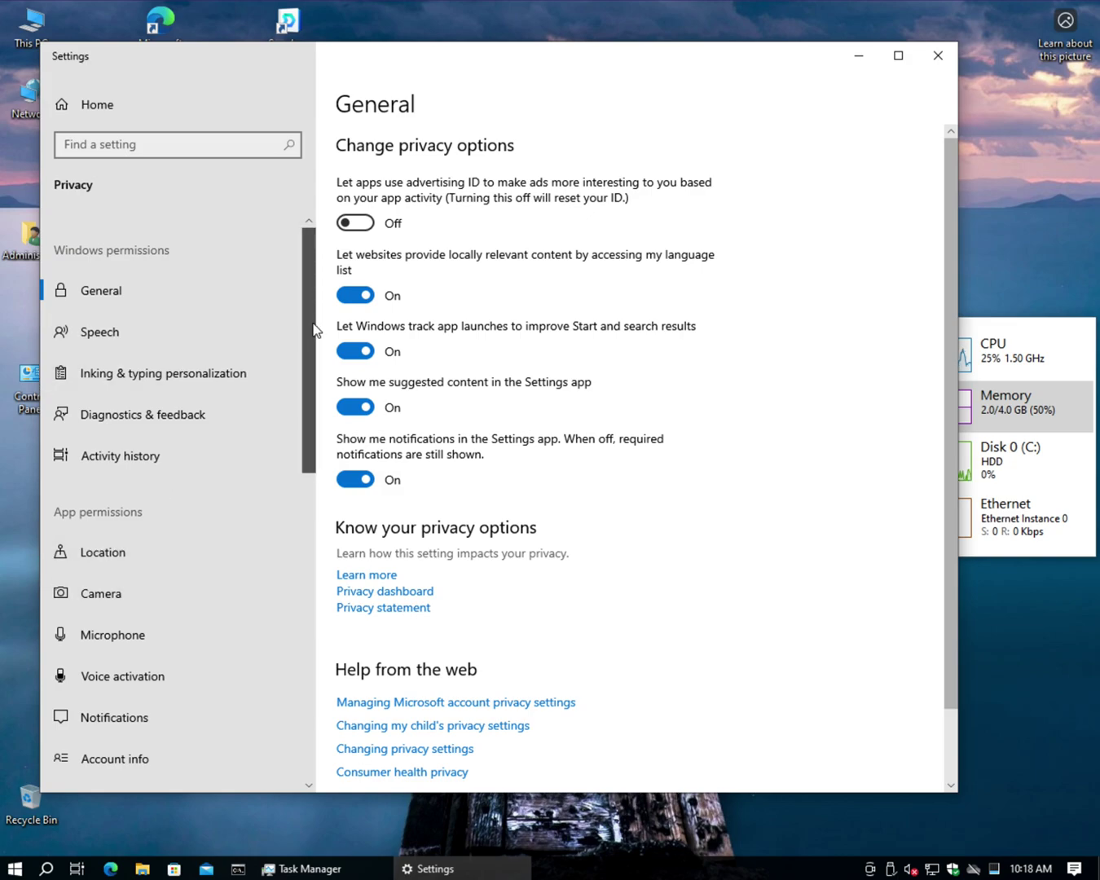
mouse_move(313, 329)
left_mouse_down()
mouse_move(312, 634)
mouse_move(297, 312)
left_mouse_up()
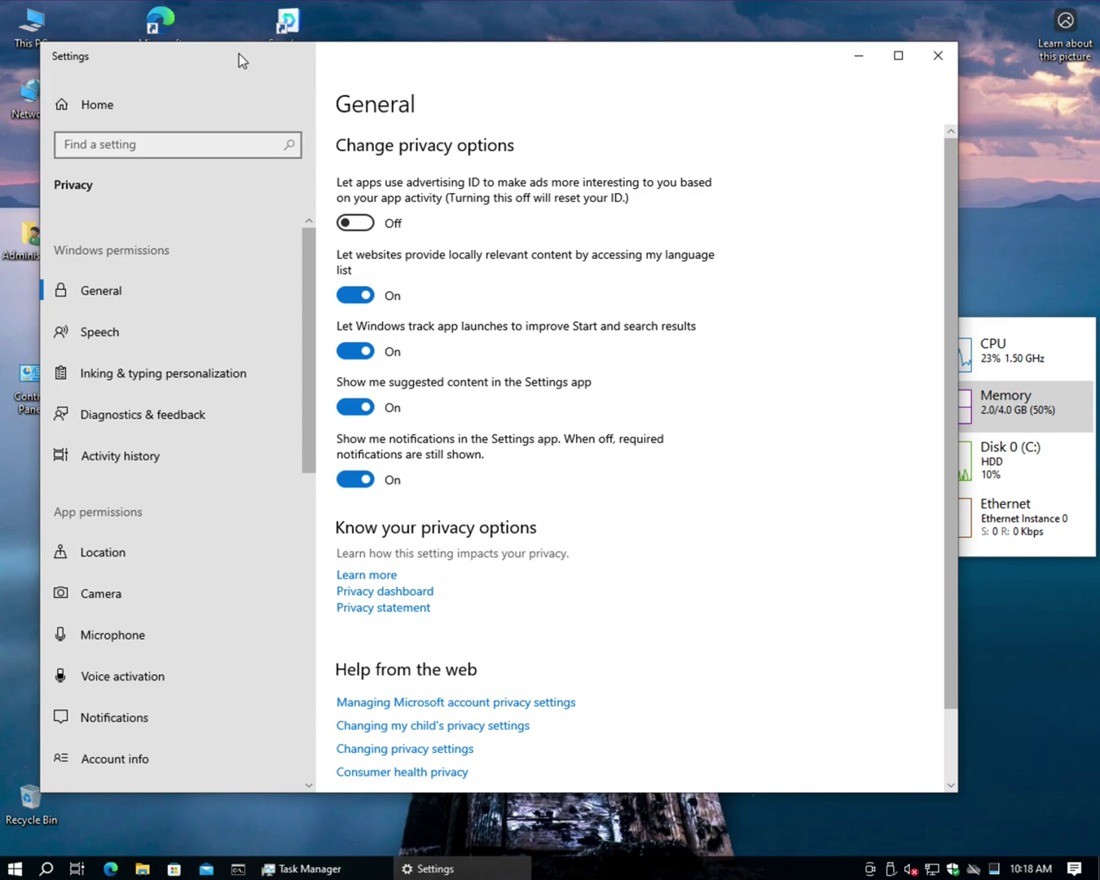
left_click_drag(239, 53, 226, 33)
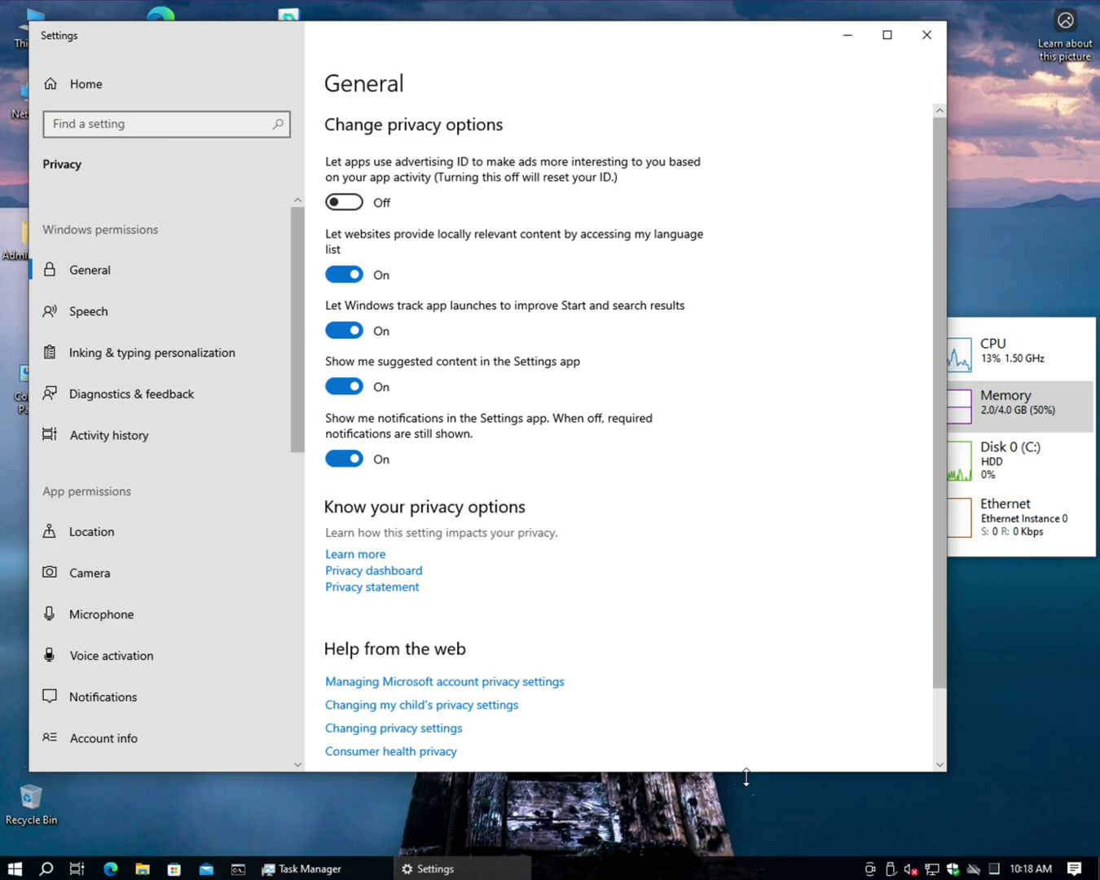
left_click_drag(746, 778, 748, 811)
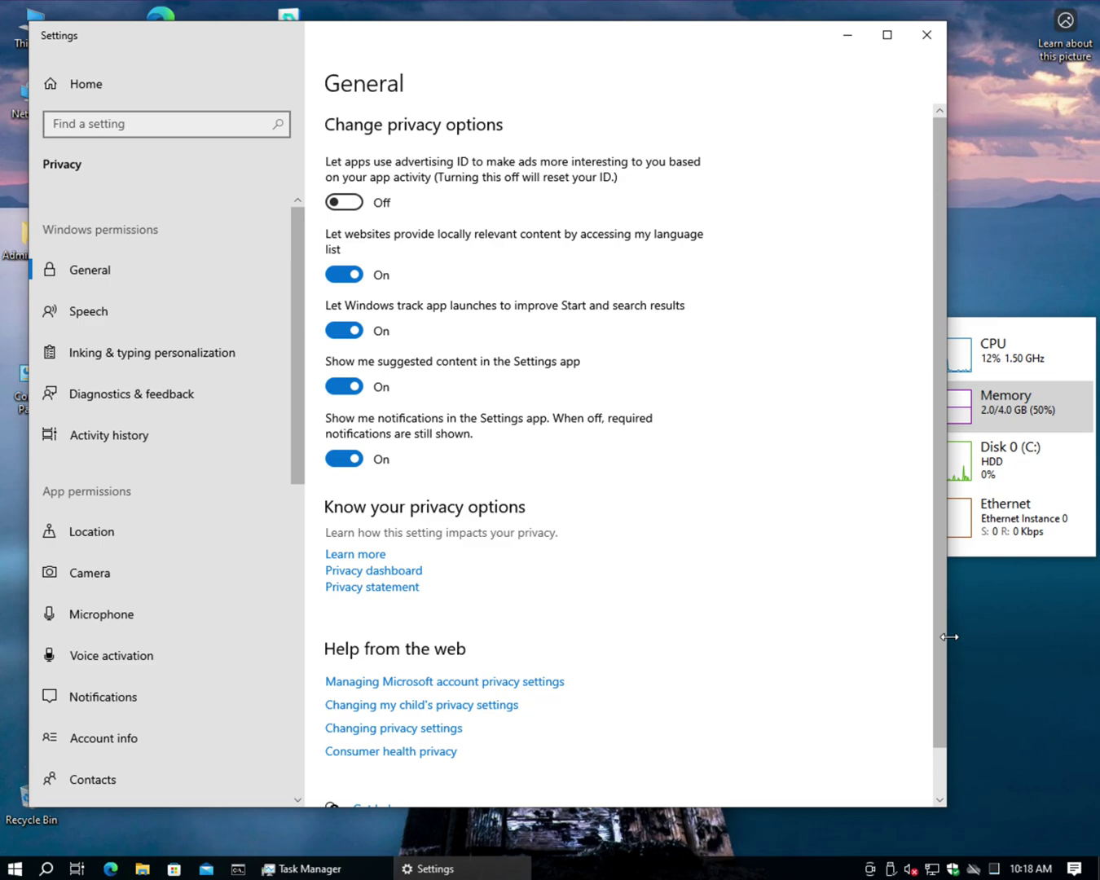
Turn off Settings notifications, suggested content, app-launch tracking and website language-list access.
left_click_drag(940, 630, 940, 737)
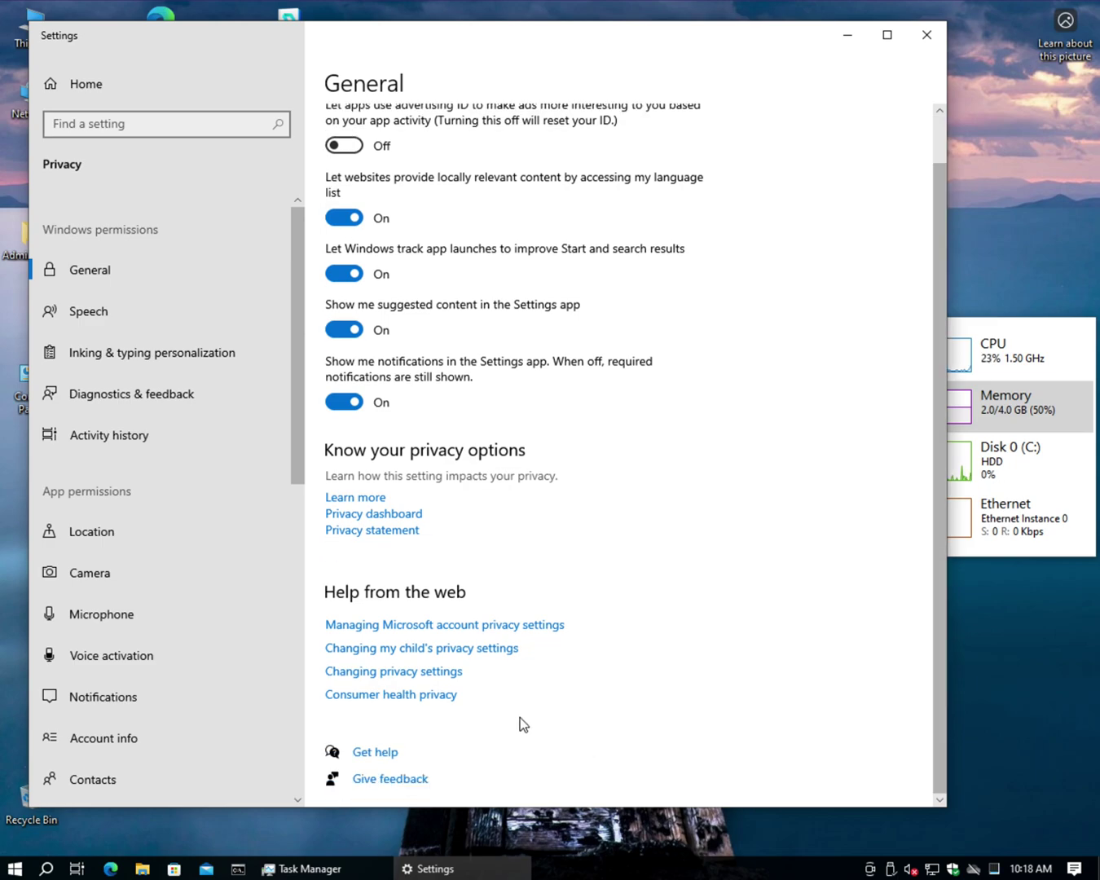
left_click(359, 401)
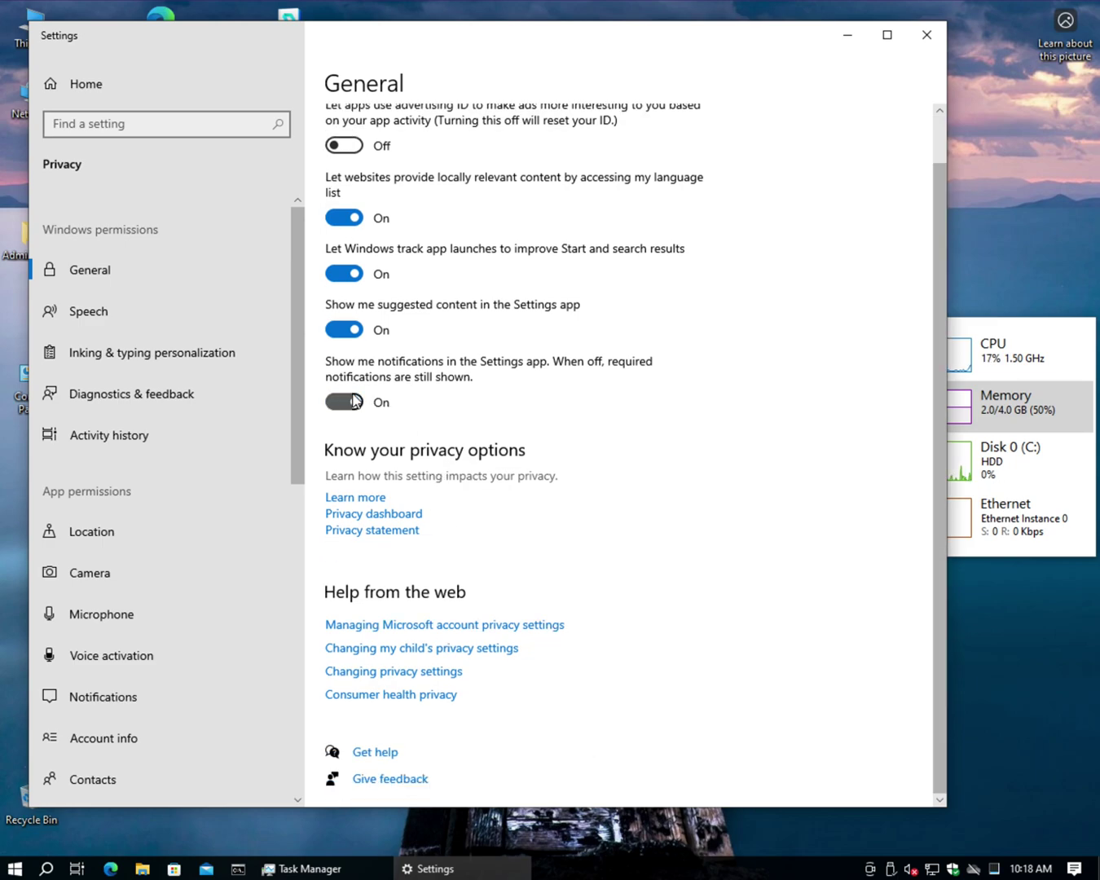
left_click(343, 329)
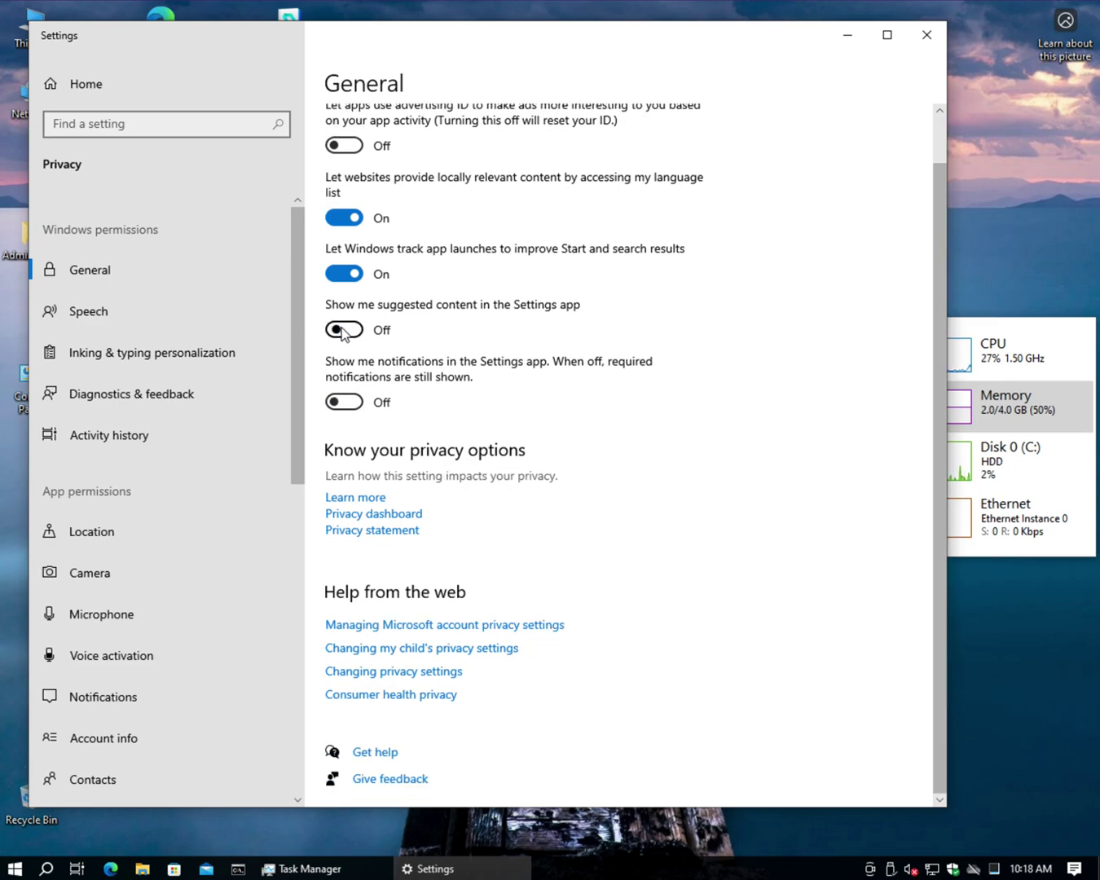
left_click(353, 272)
left_click(344, 216)
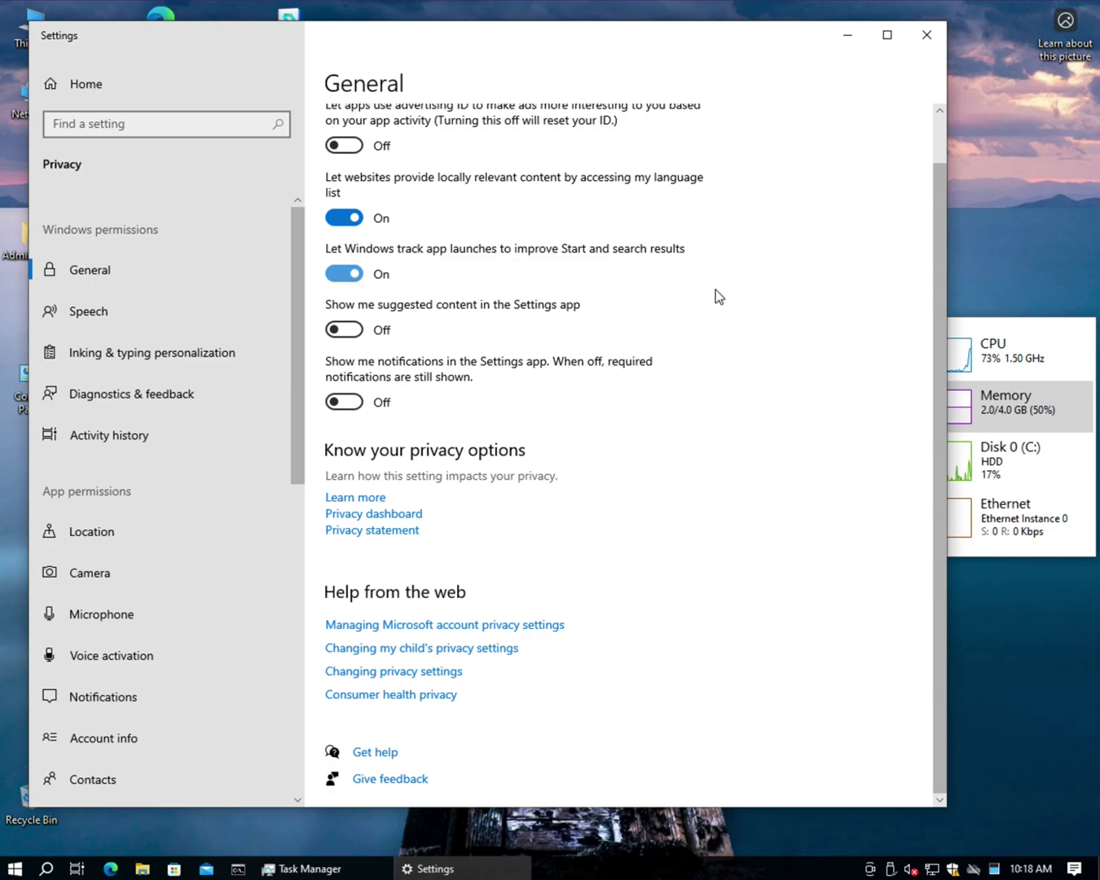
Go through the Speech page to Inking & typing personalization.
left_click(940, 134)
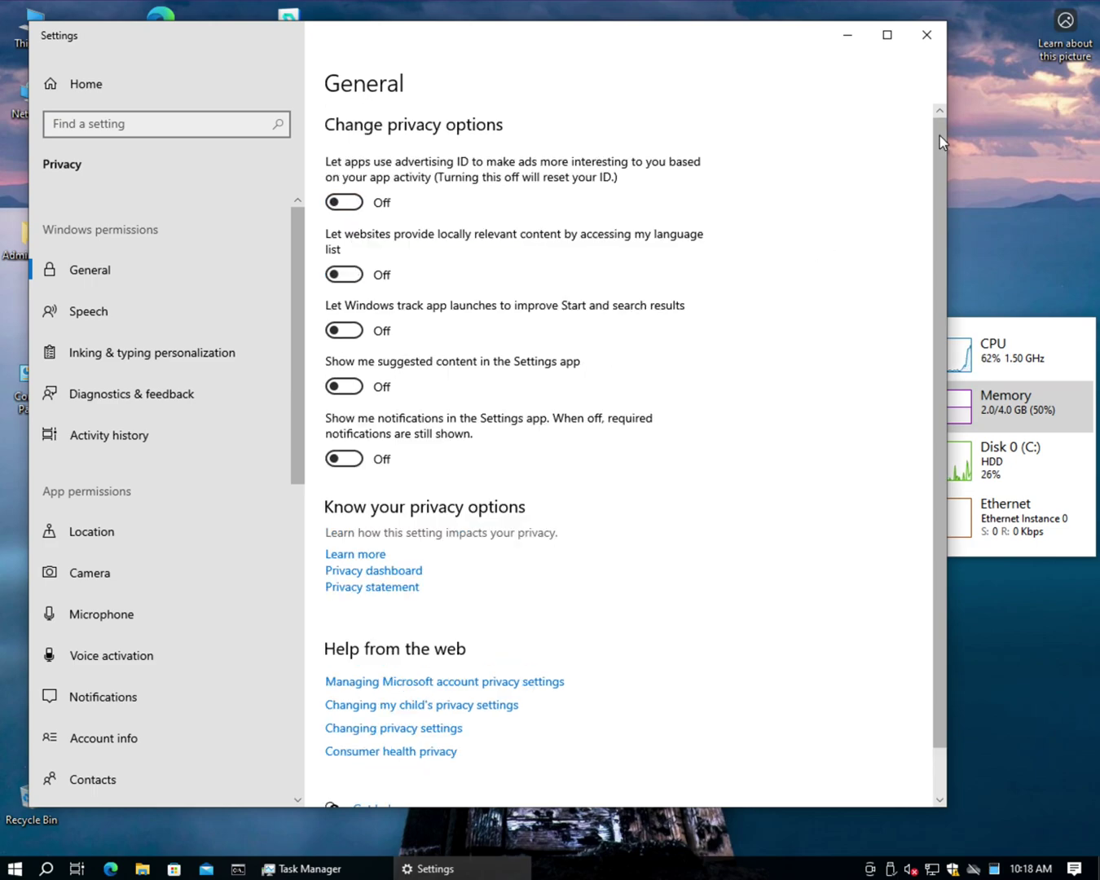
left_click(105, 317)
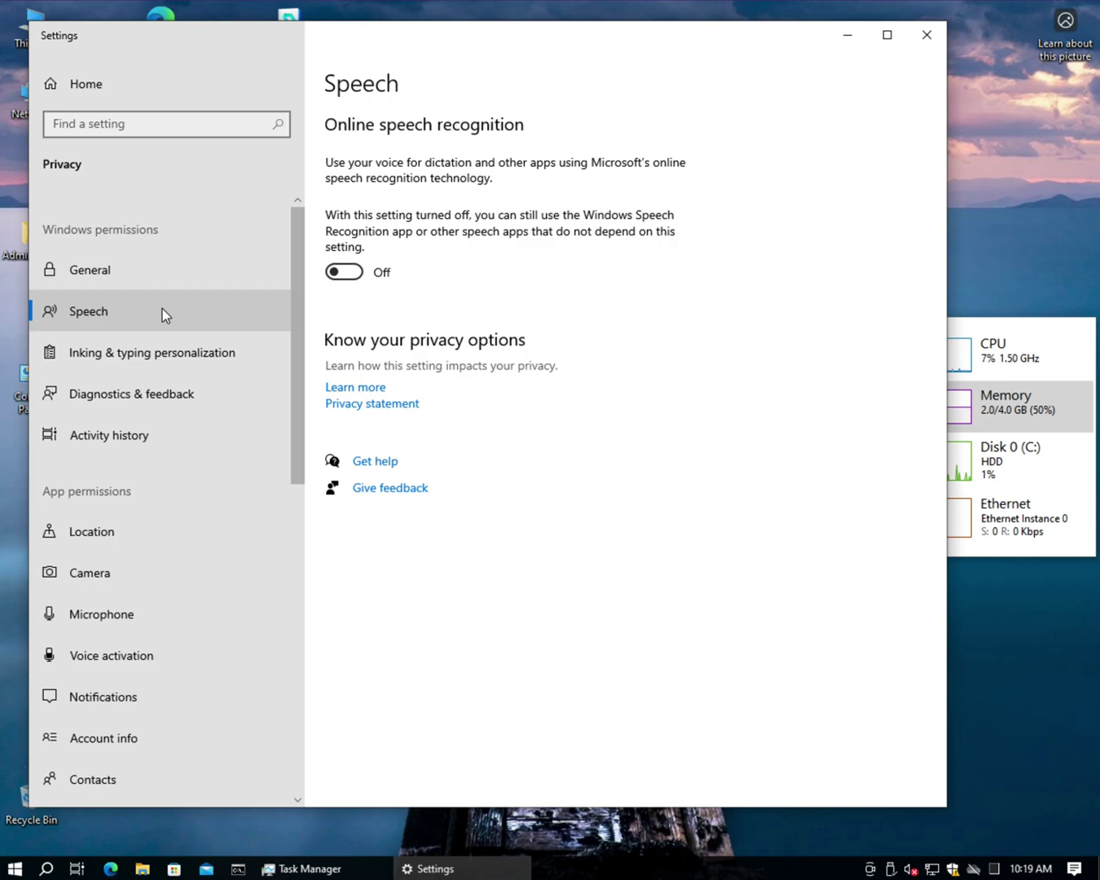
left_click(208, 343)
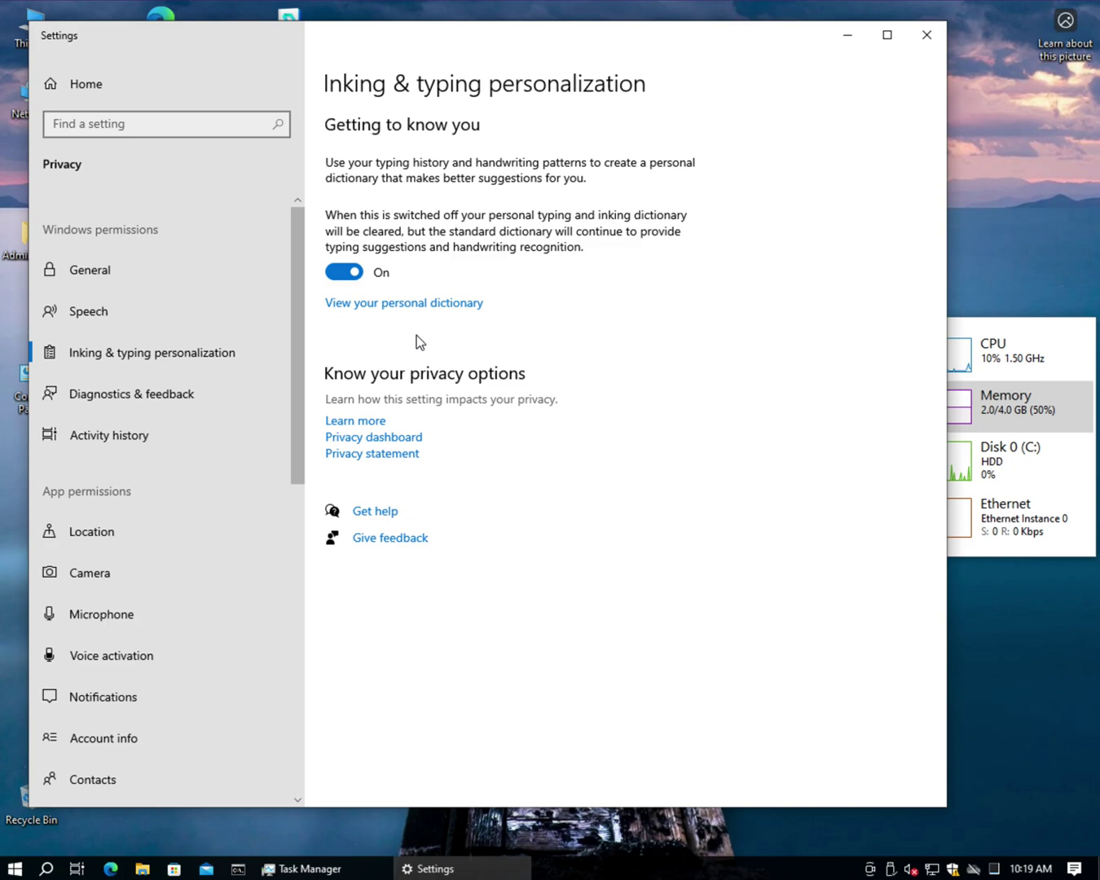
Turn off Getting to know you, set feedback frequency to Never, and delete diagnostic data.
left_click(347, 273)
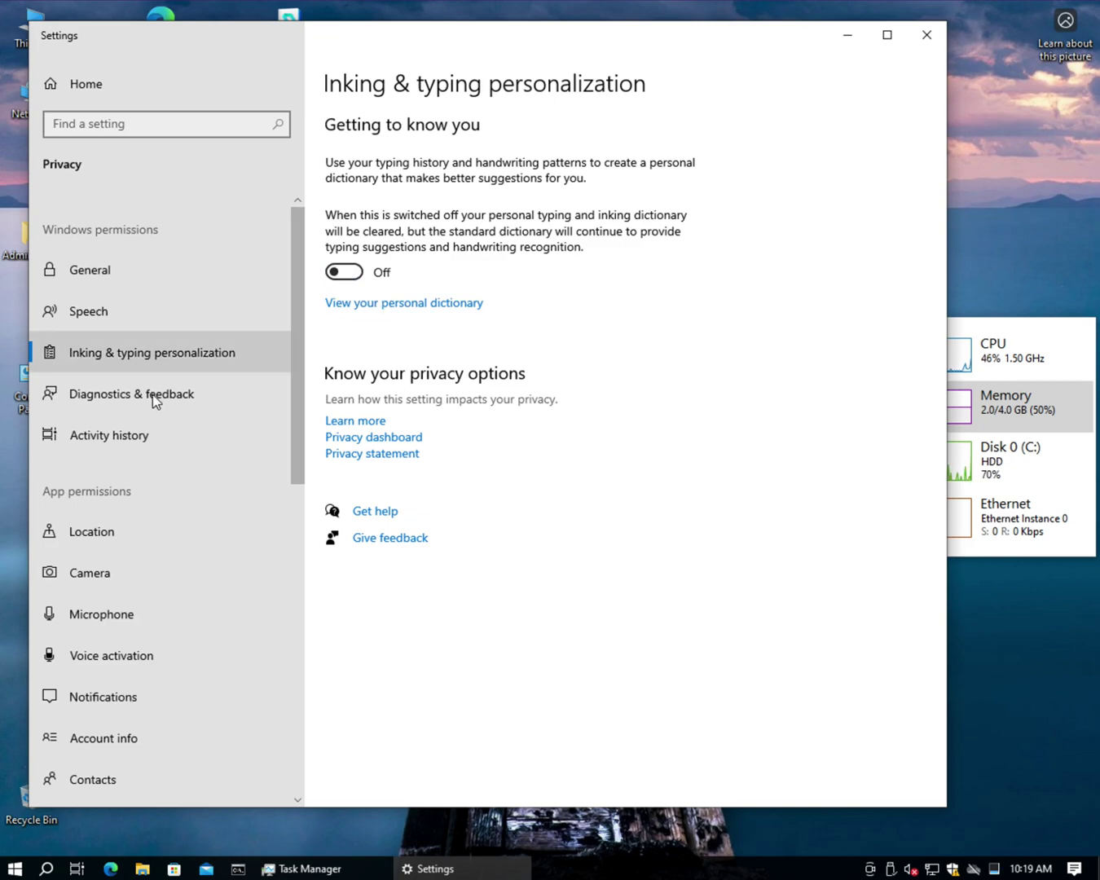
left_click(225, 416)
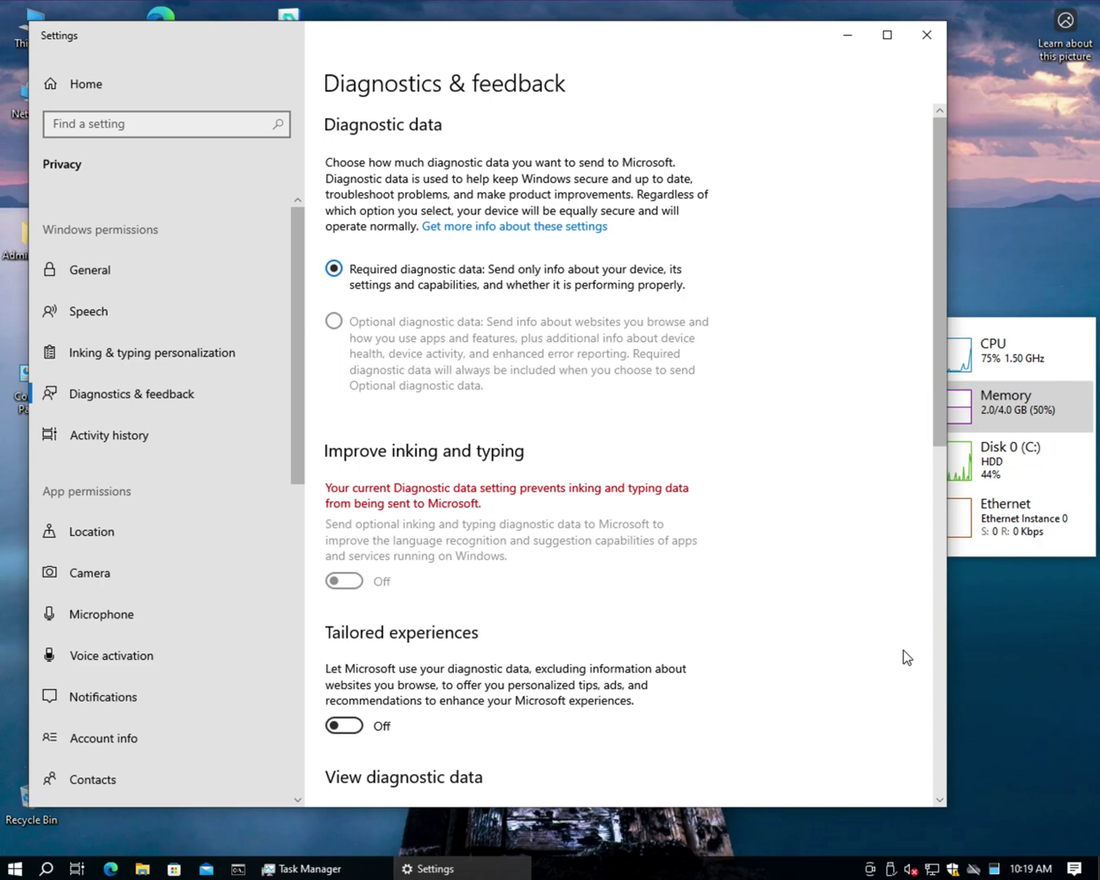
scroll(940, 756, "down", 8)
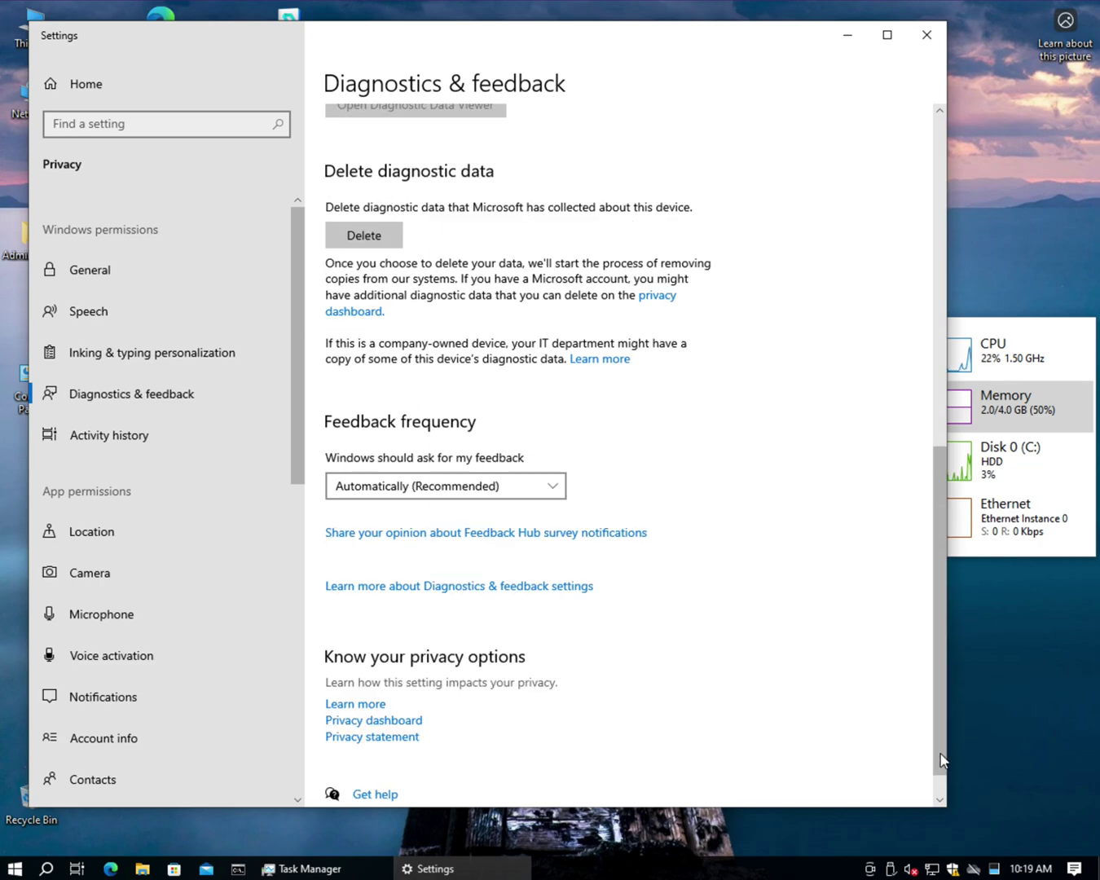
scroll(940, 773, "down", 1)
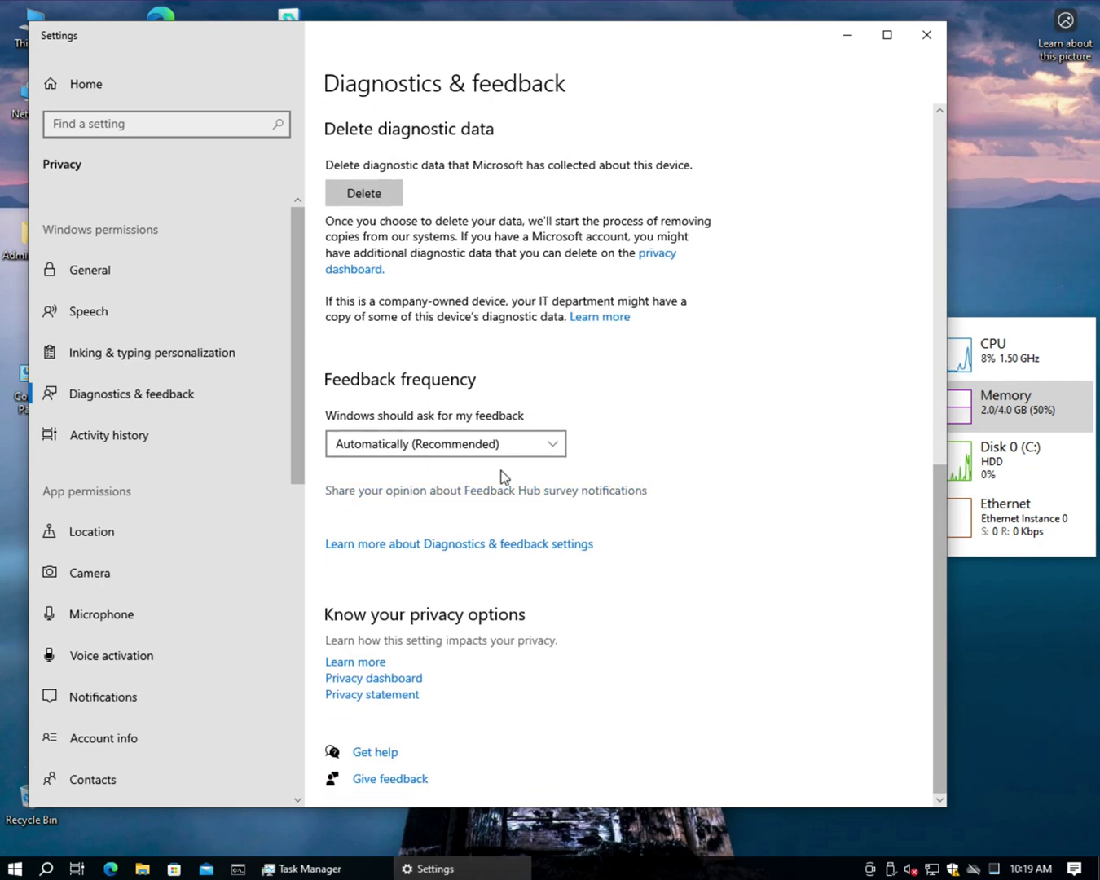
left_click(409, 445)
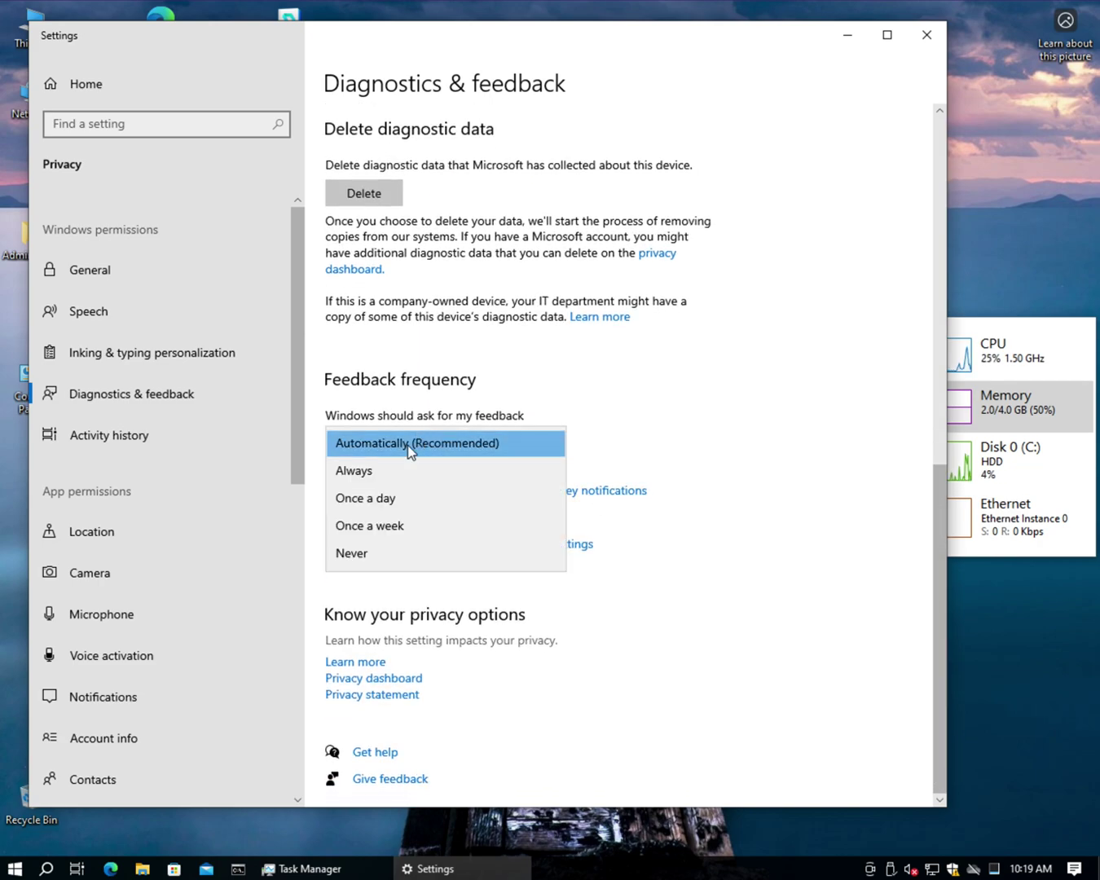
left_click(369, 556)
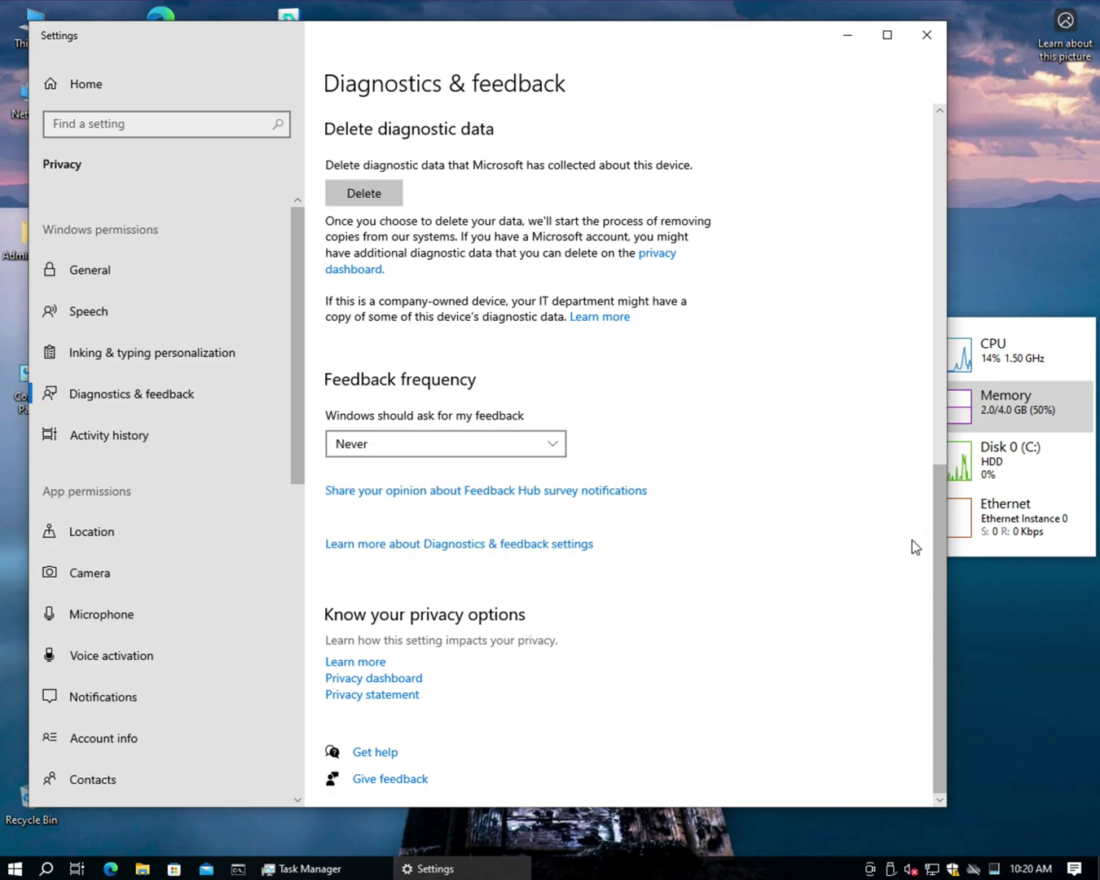
left_click(375, 194)
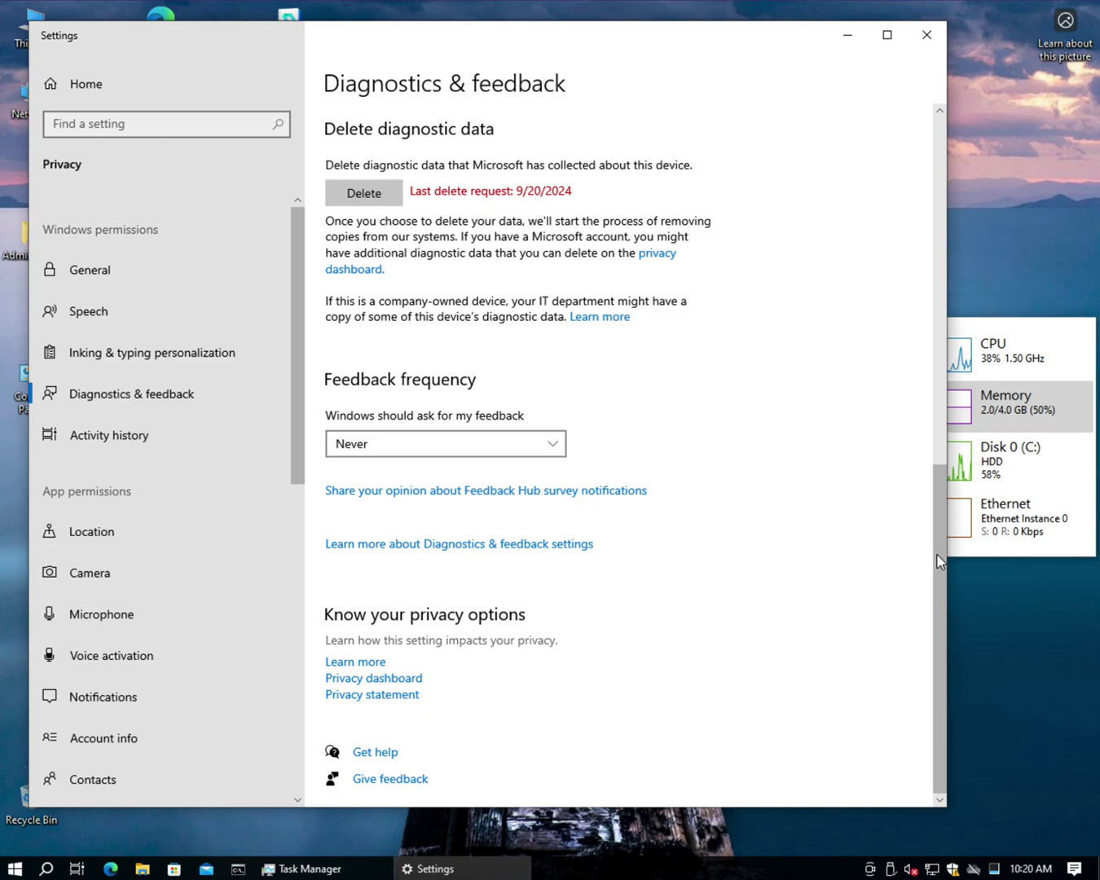
left_click_drag(939, 558, 899, 159)
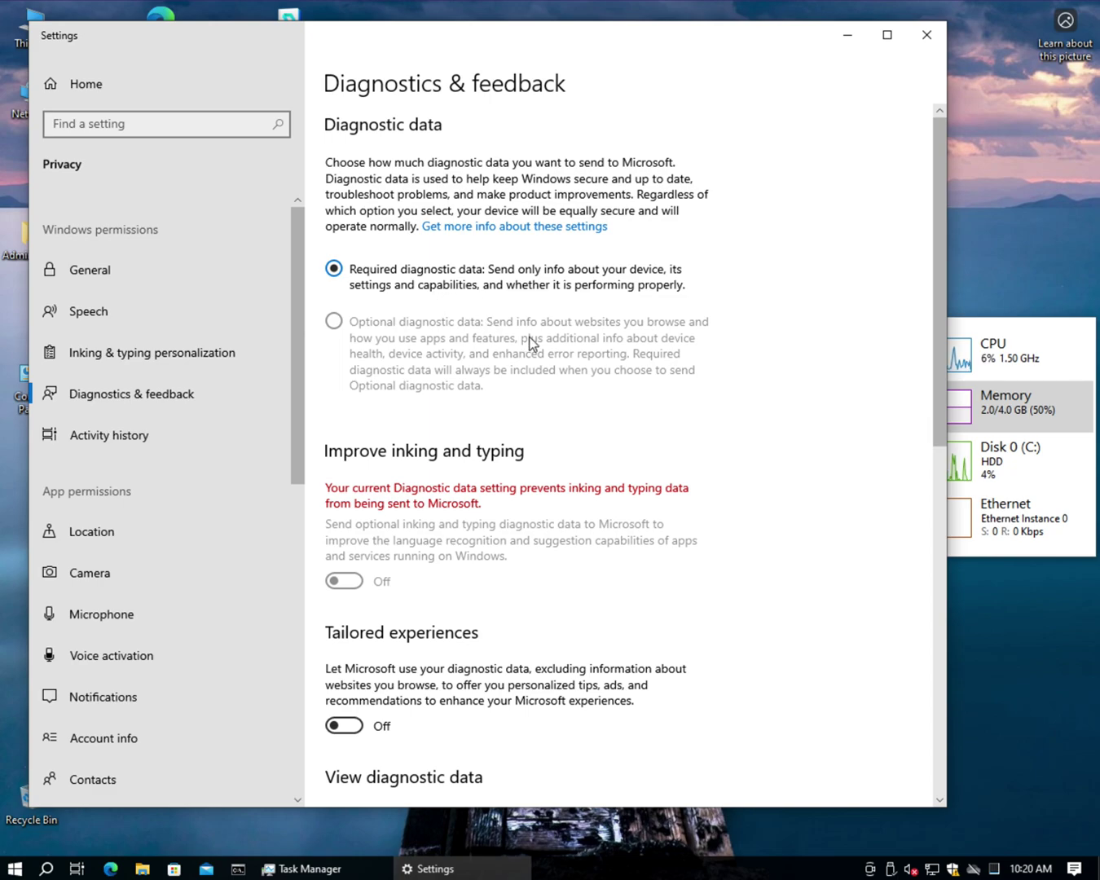
Clear all activity history and stop storing activity history on this device.
left_click(116, 436)
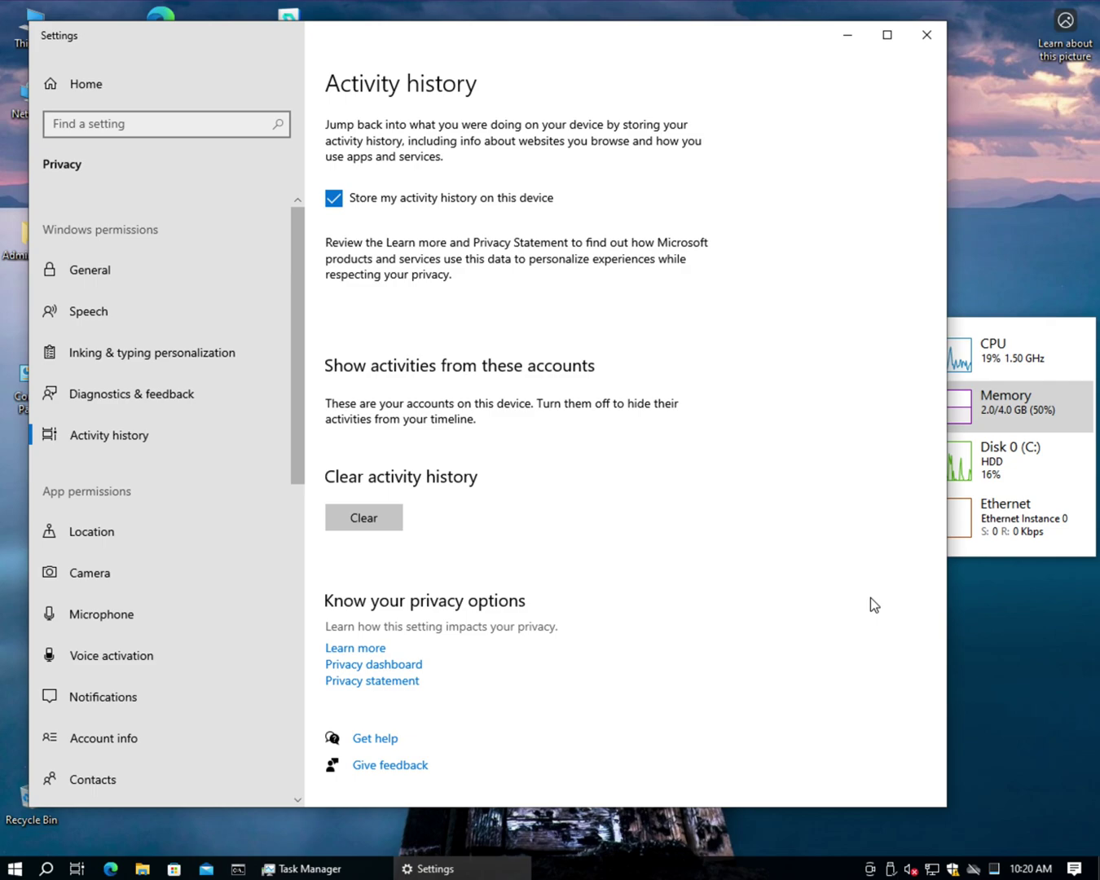
left_click(379, 520)
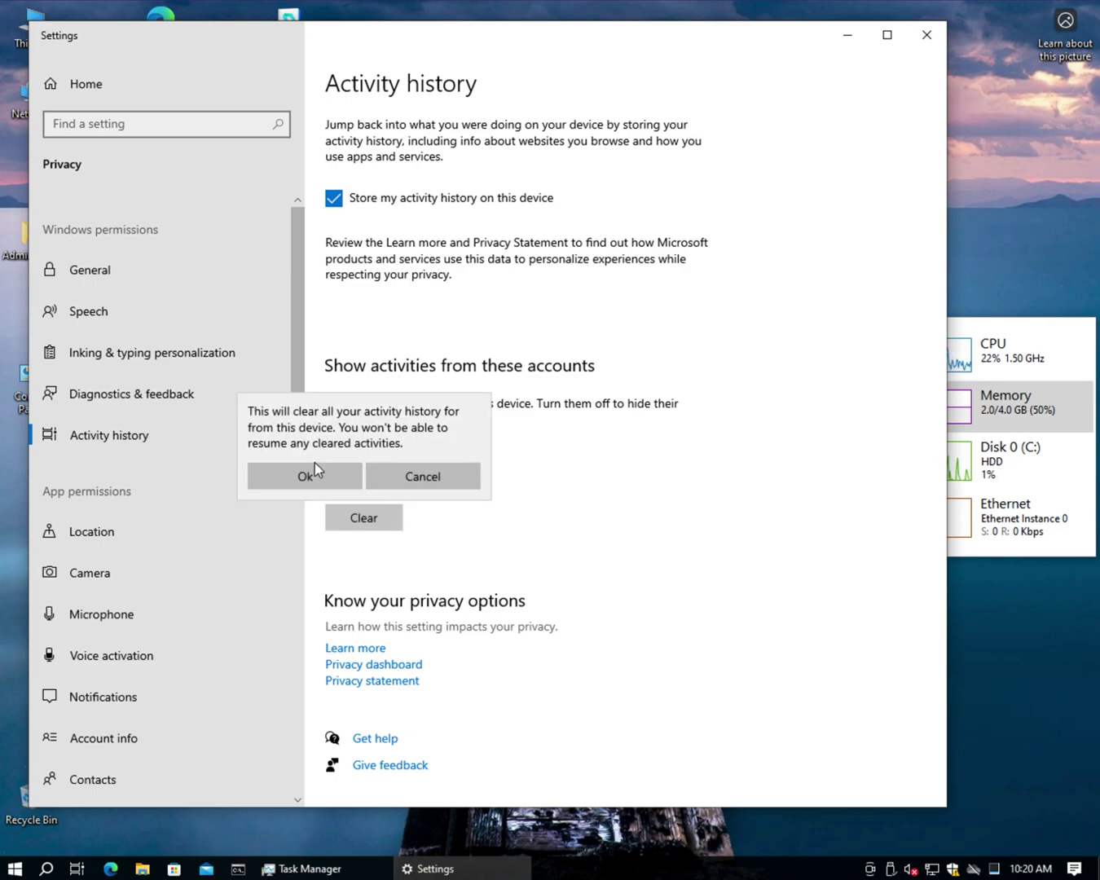
left_click(302, 483)
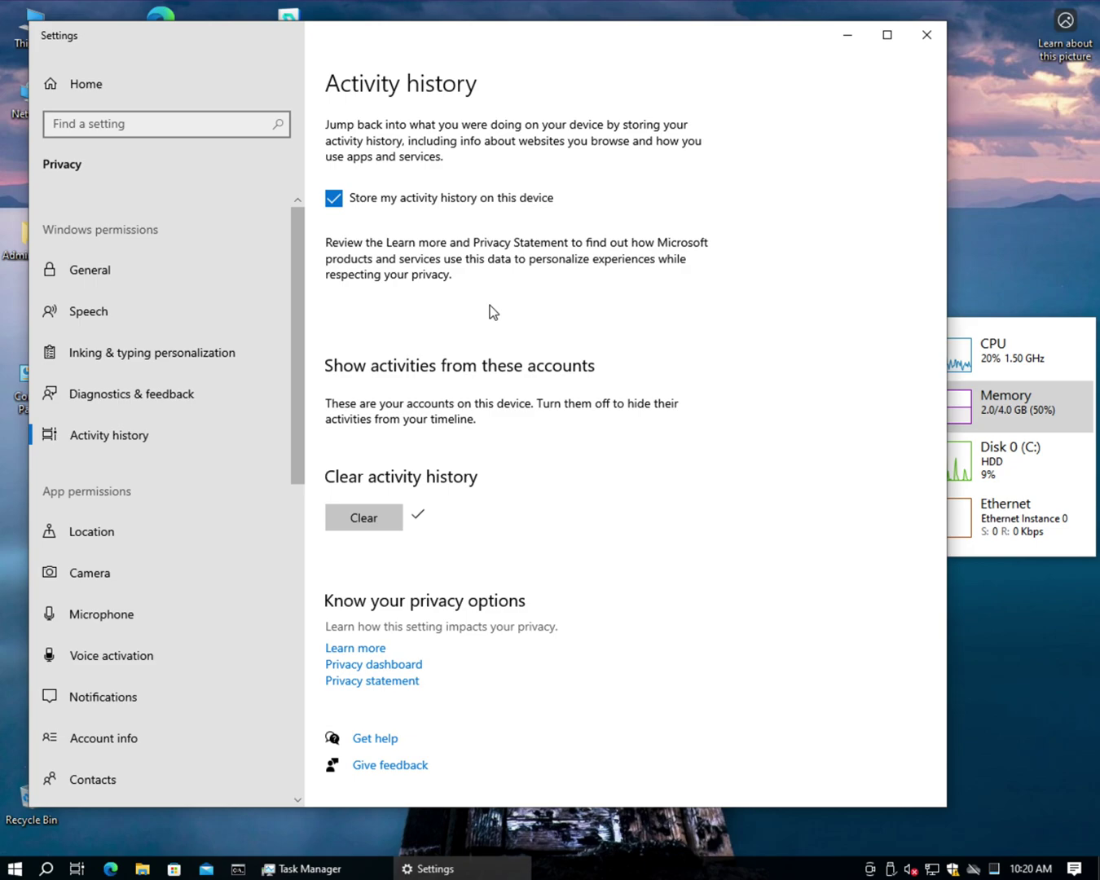
left_click(335, 202)
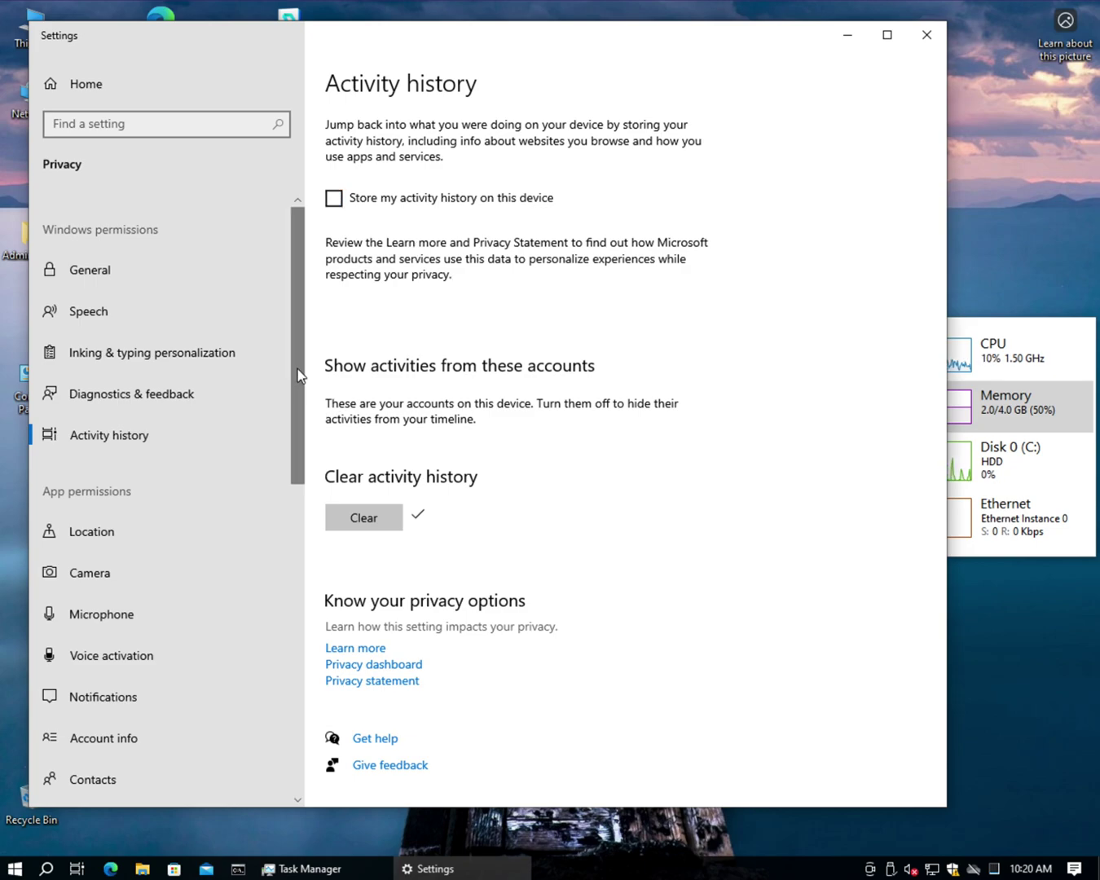
left_click_drag(294, 356, 301, 441)
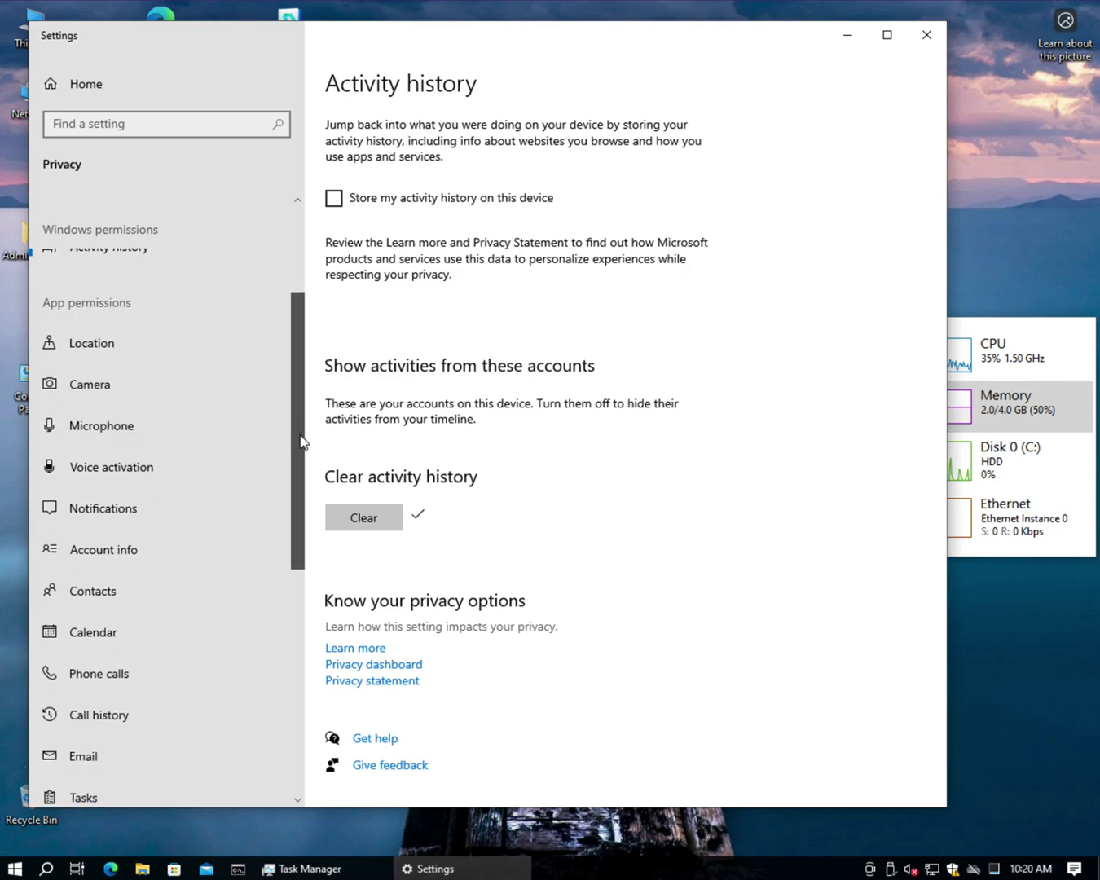
Open Location privacy and scroll through to confirm all location toggles are Off.
left_click(109, 346)
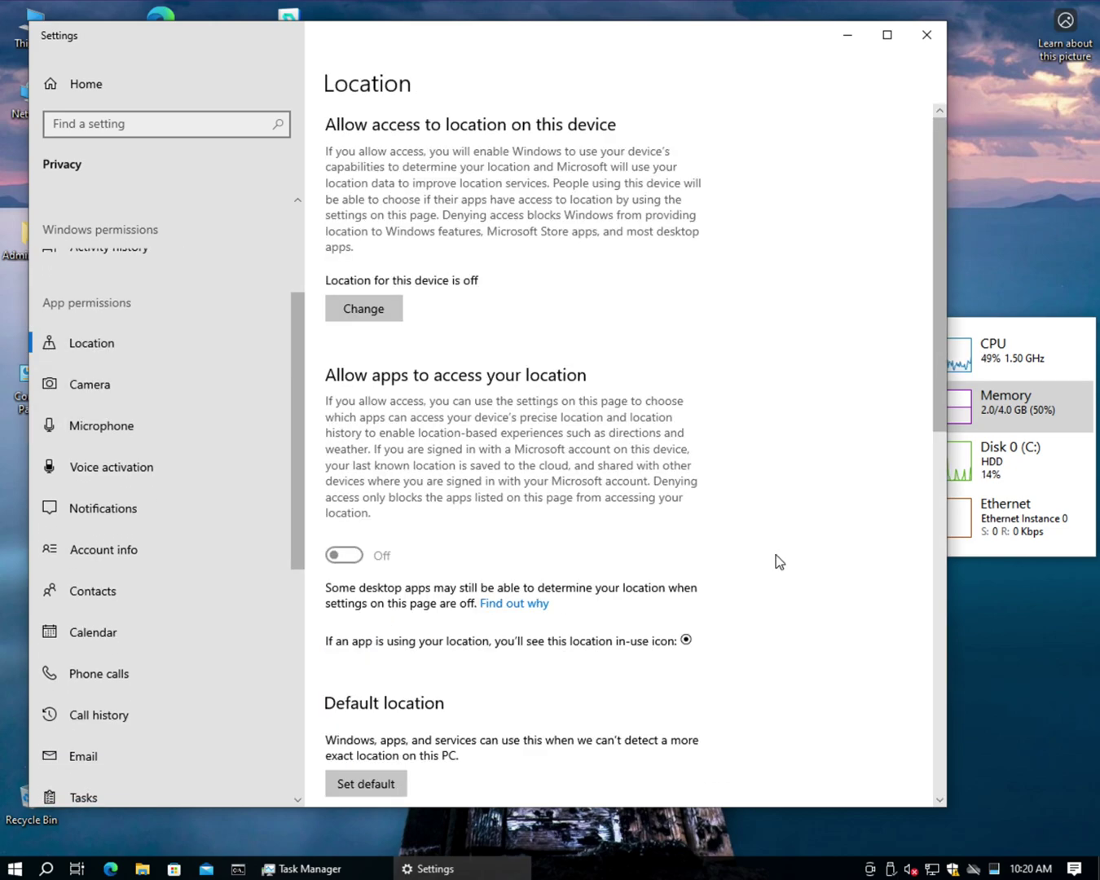
left_click(936, 764)
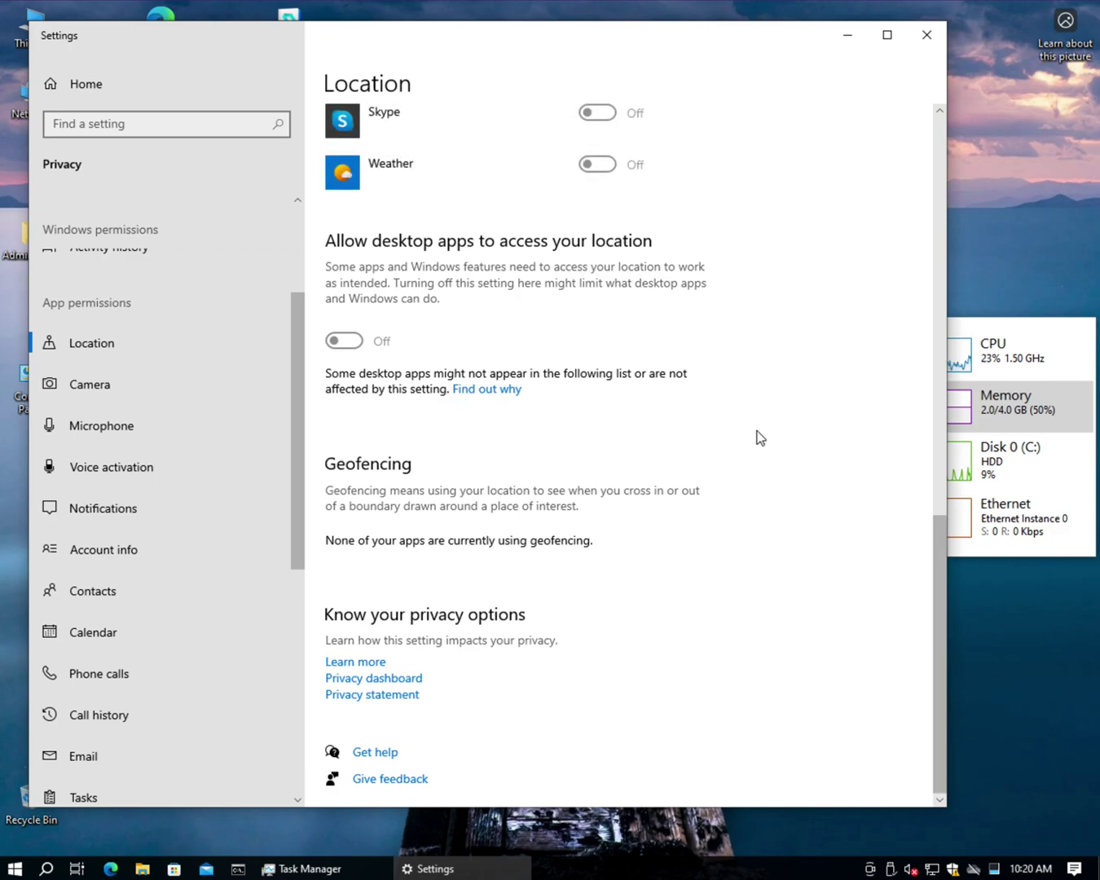
left_click_drag(941, 557, 923, 390)
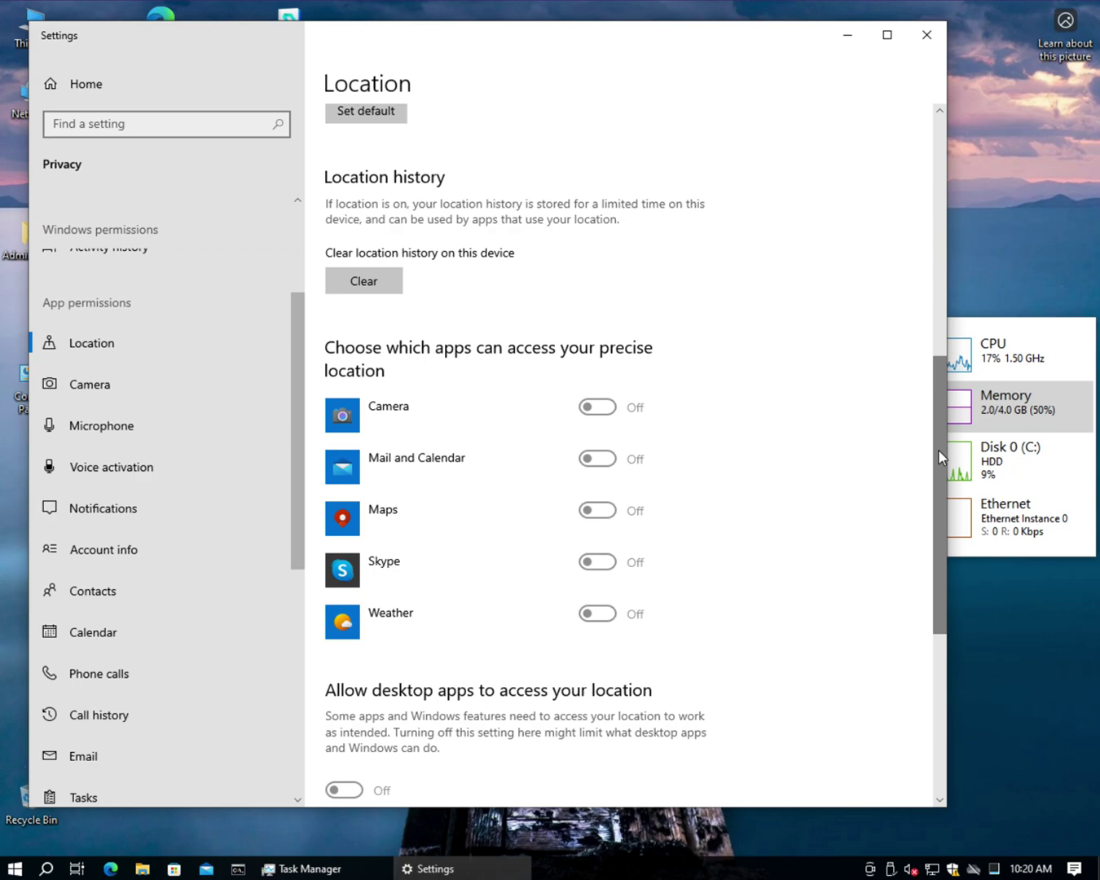
left_click_drag(939, 451, 942, 315)
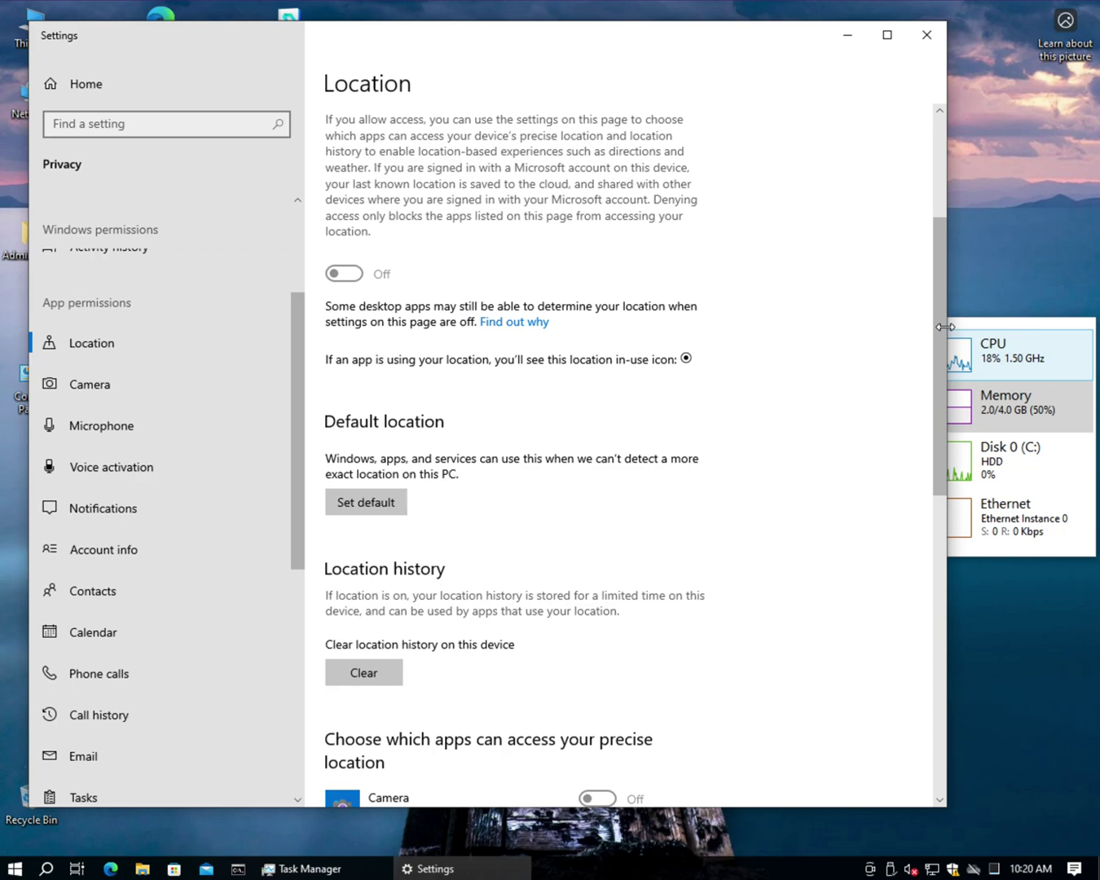
left_click_drag(937, 314, 930, 178)
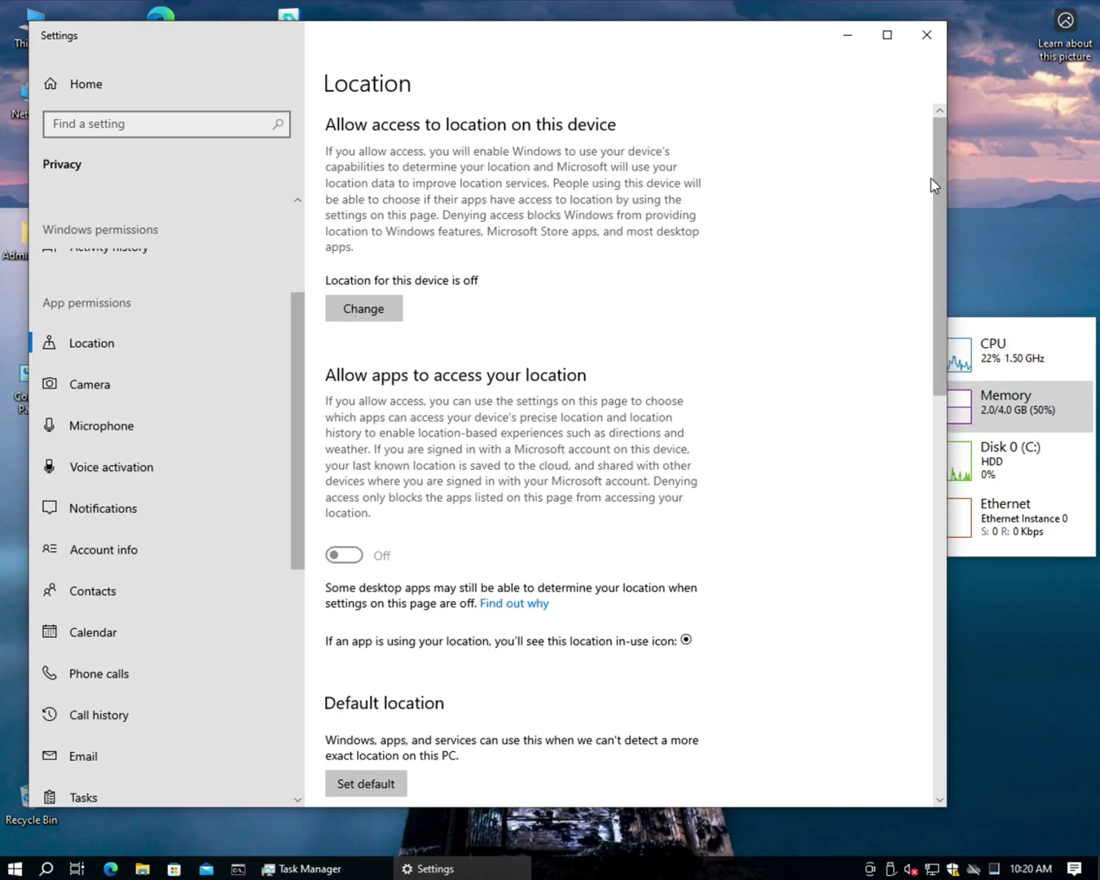
Block camera access for Skype, Feedback Hub and the Camera app.
left_click(103, 390)
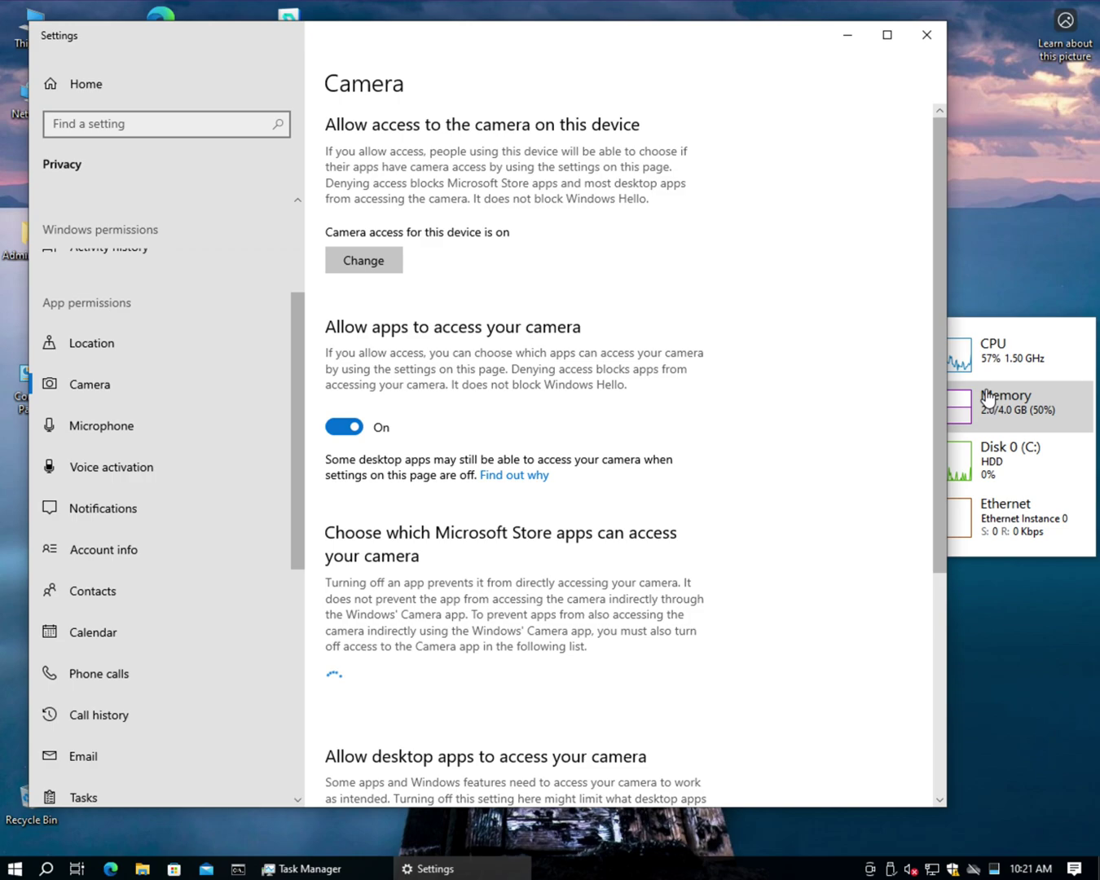
left_click_drag(940, 337, 946, 656)
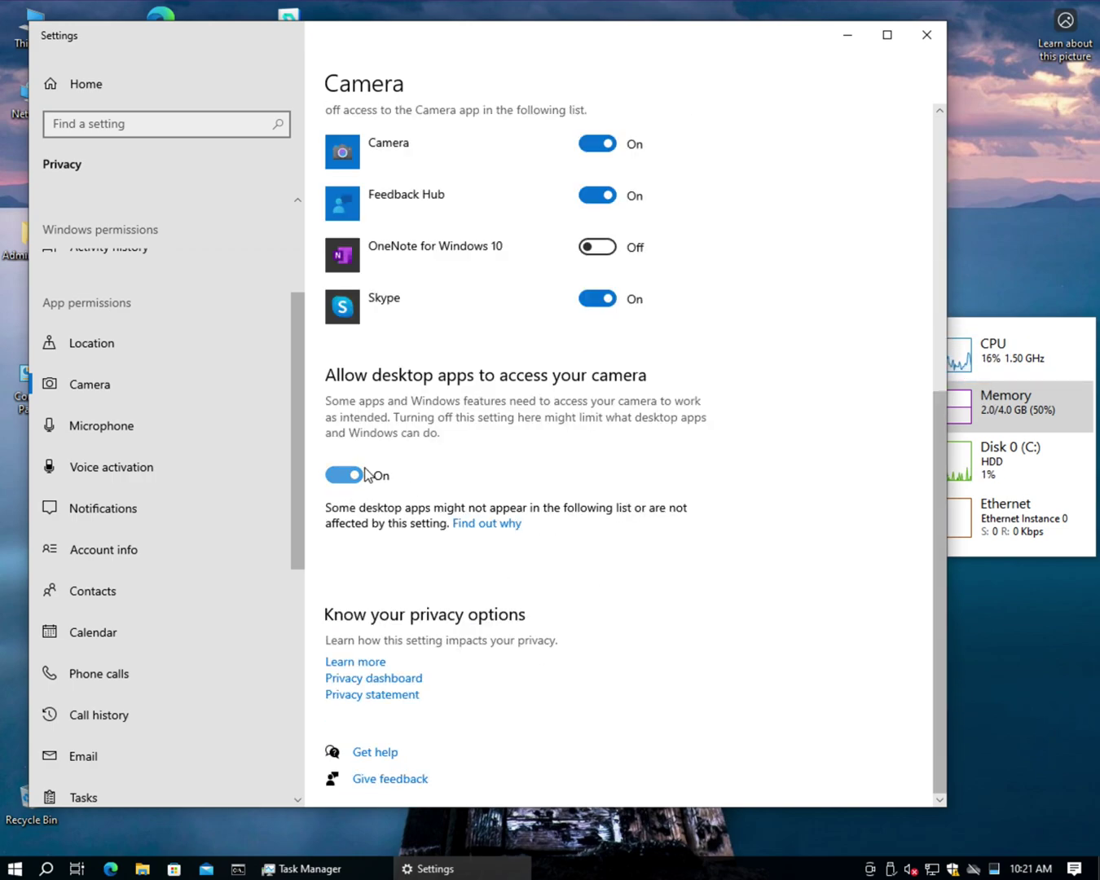
left_click(605, 308)
left_click(604, 198)
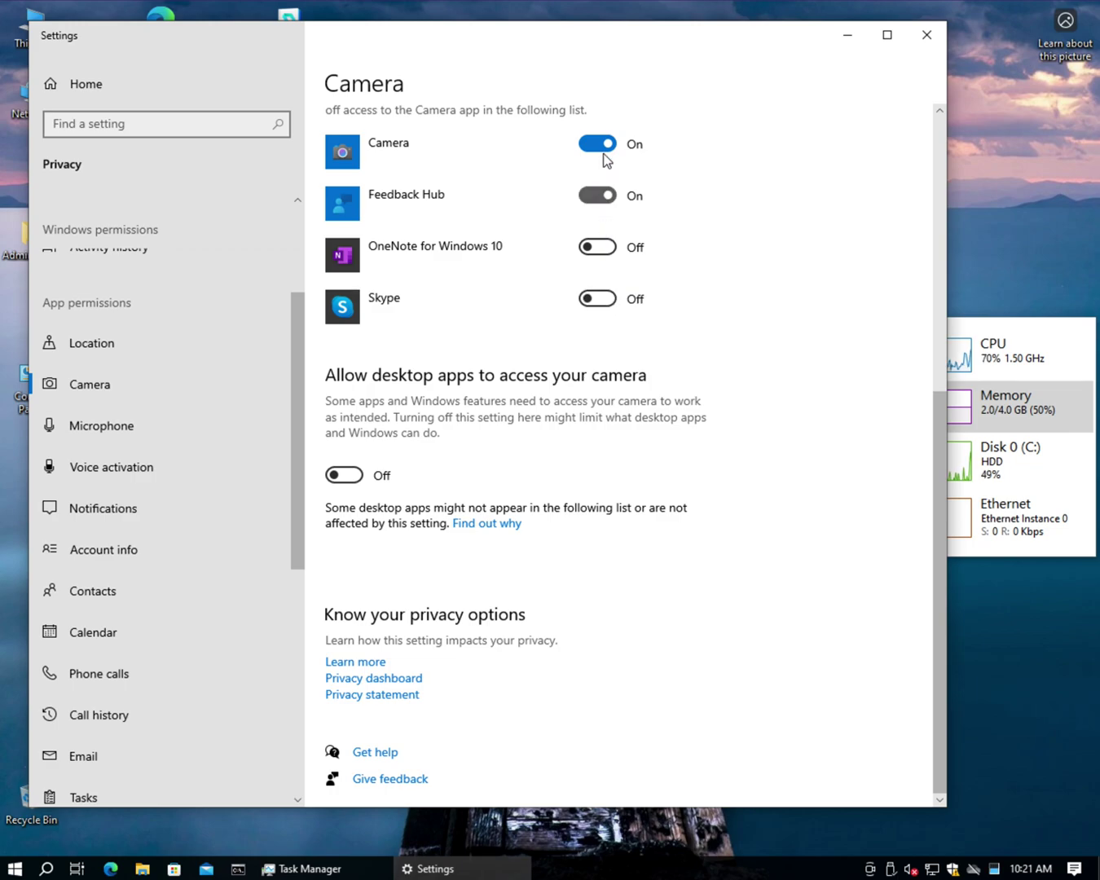
left_click(606, 147)
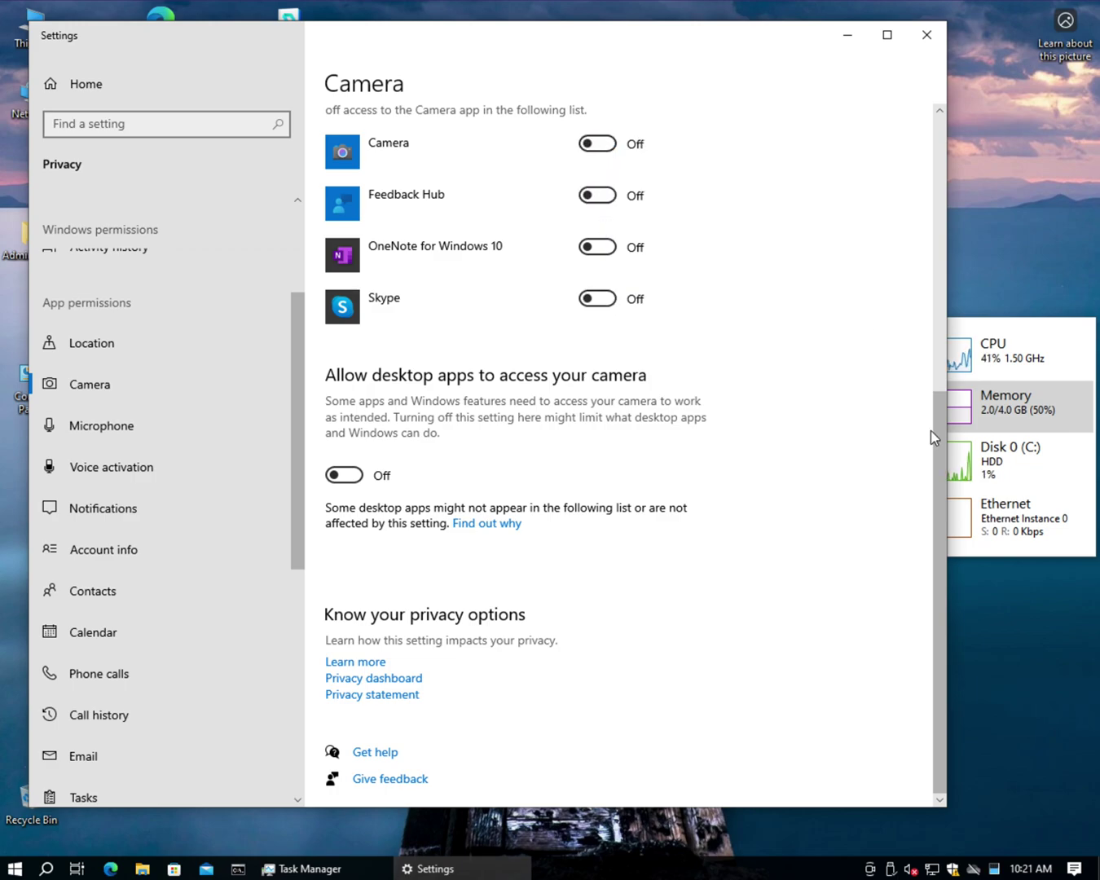
Turn off camera access for all apps and for the whole device.
left_click_drag(935, 432, 925, 130)
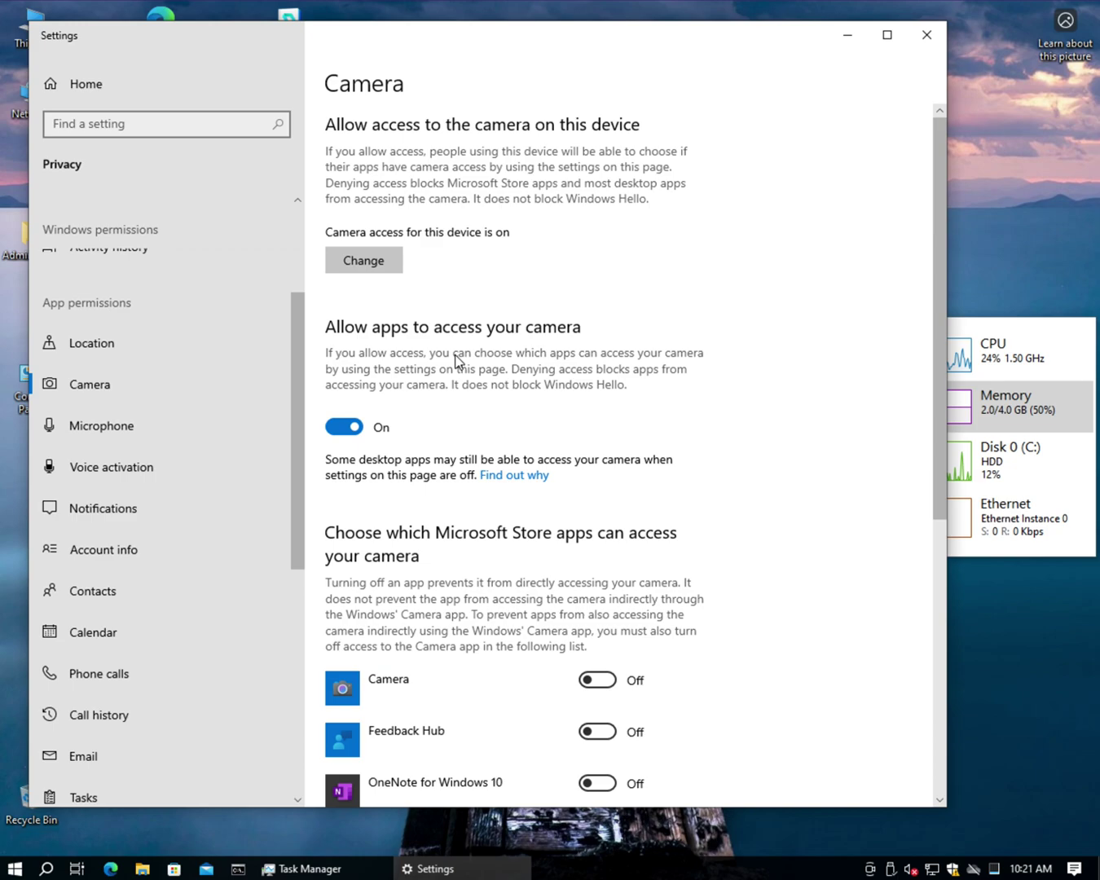
left_click(349, 425)
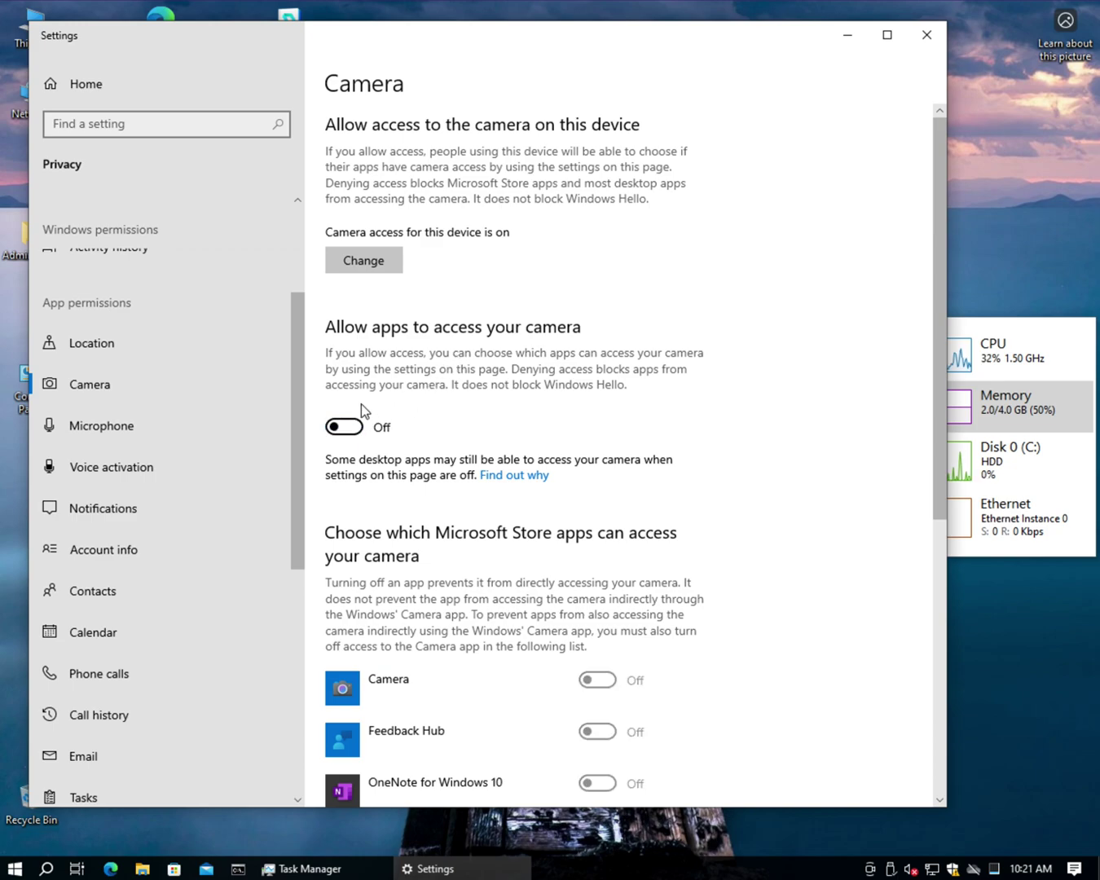
left_click(366, 261)
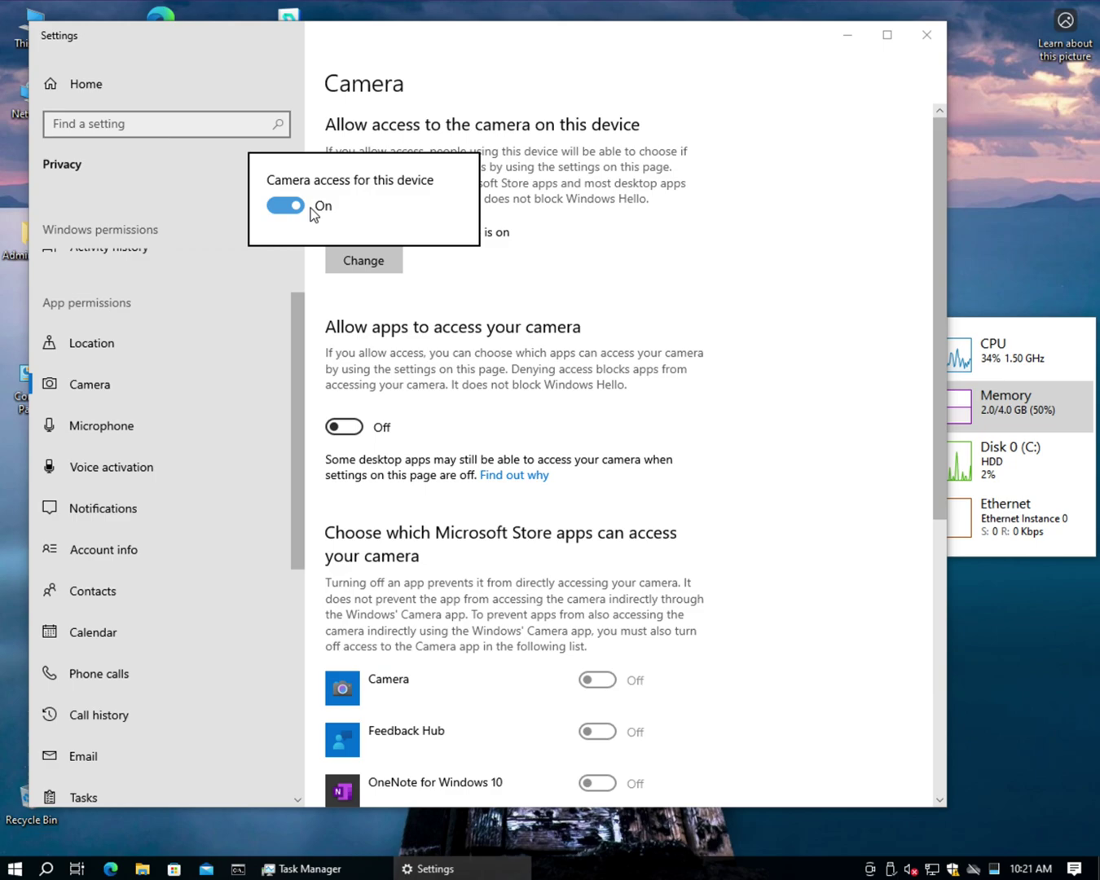
left_click(310, 208)
left_click(746, 339)
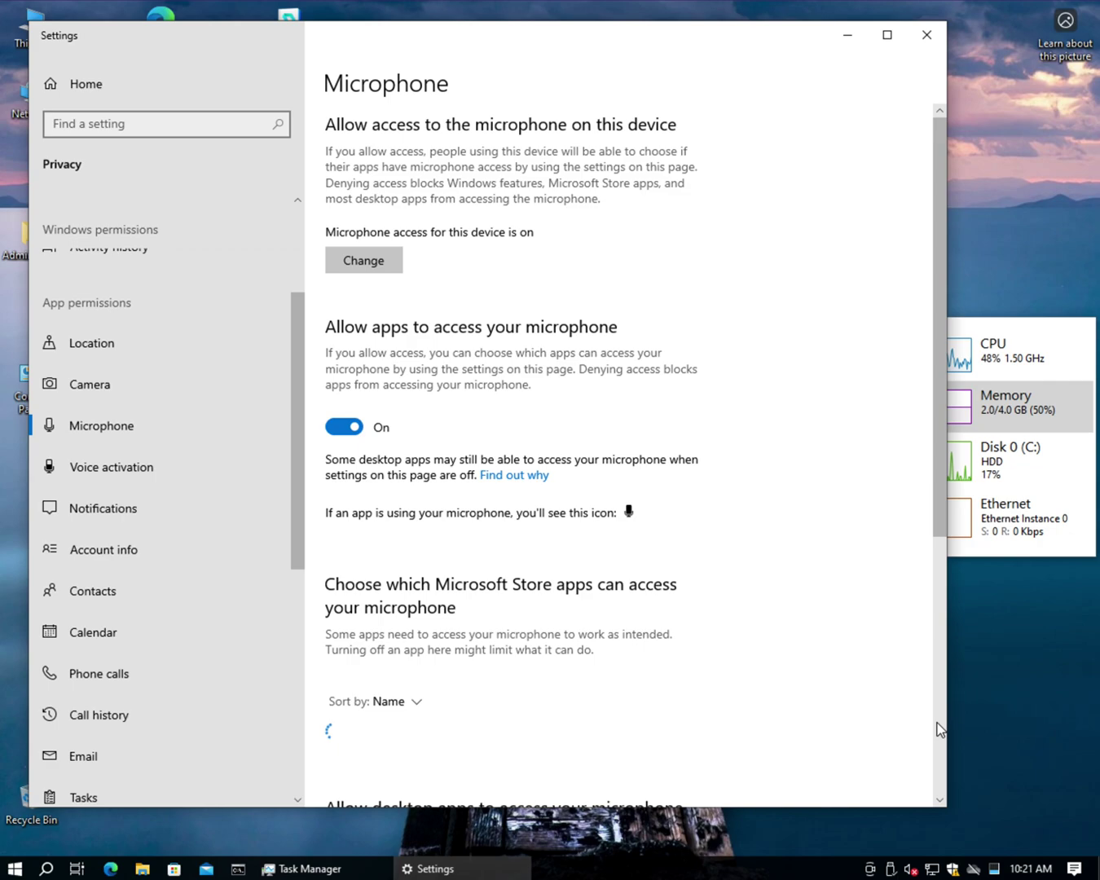
Block microphone access for desktop apps, Skype, Feedback Hub and the Camera app.
left_click(938, 755)
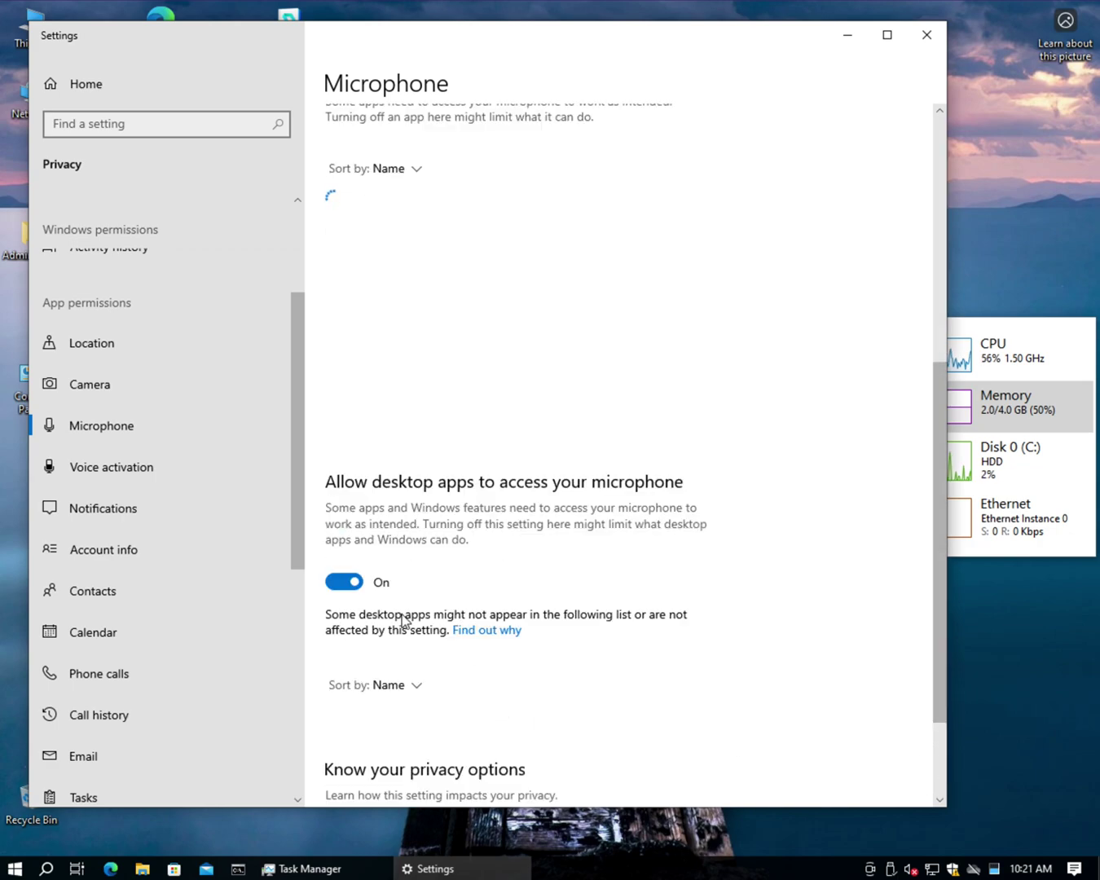
left_click(344, 582)
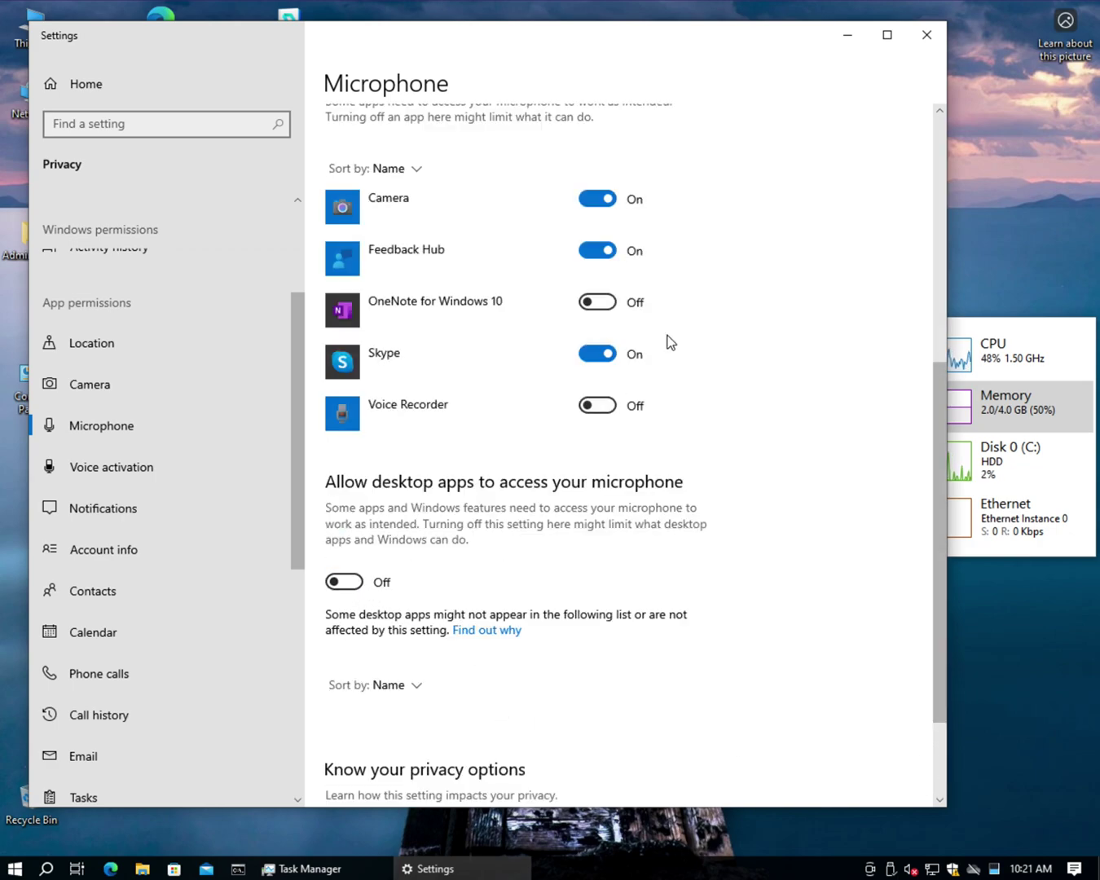
left_click(601, 354)
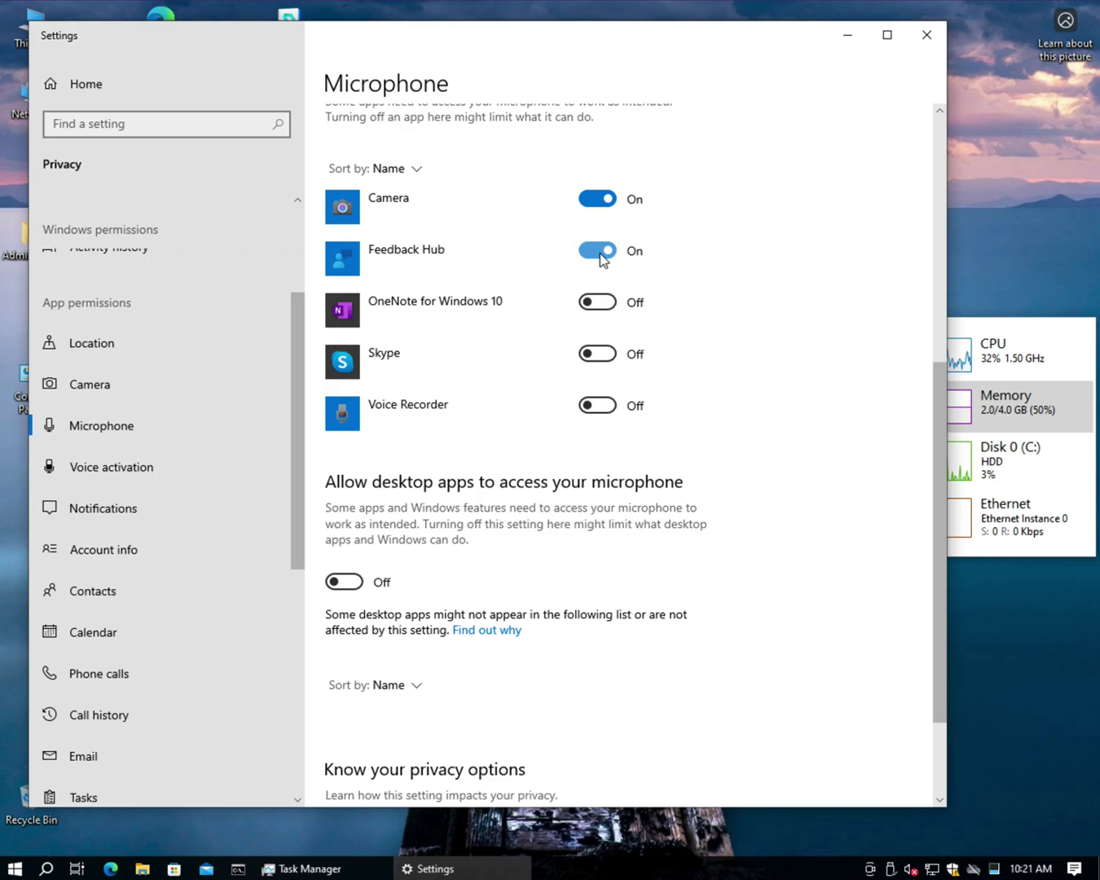
left_click(603, 257)
left_click(604, 204)
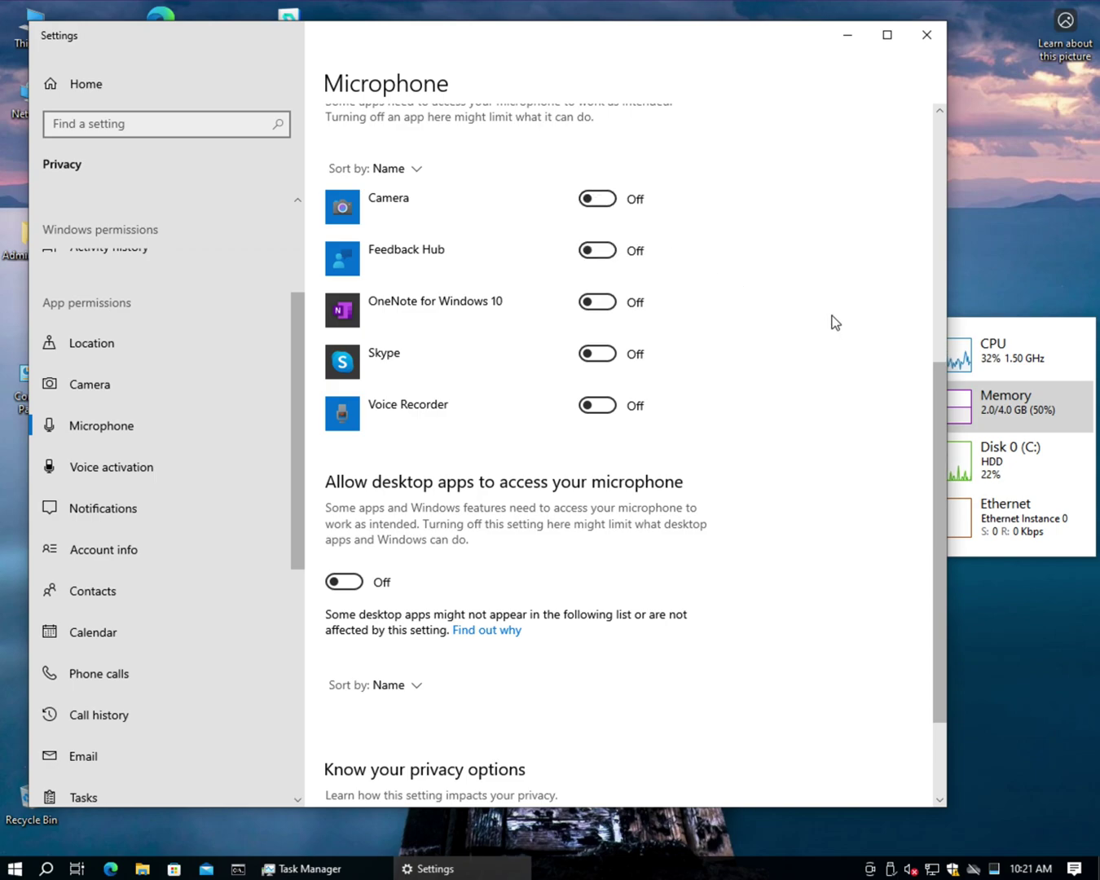
Turn off microphone access for all apps and for the whole device.
left_click(937, 264)
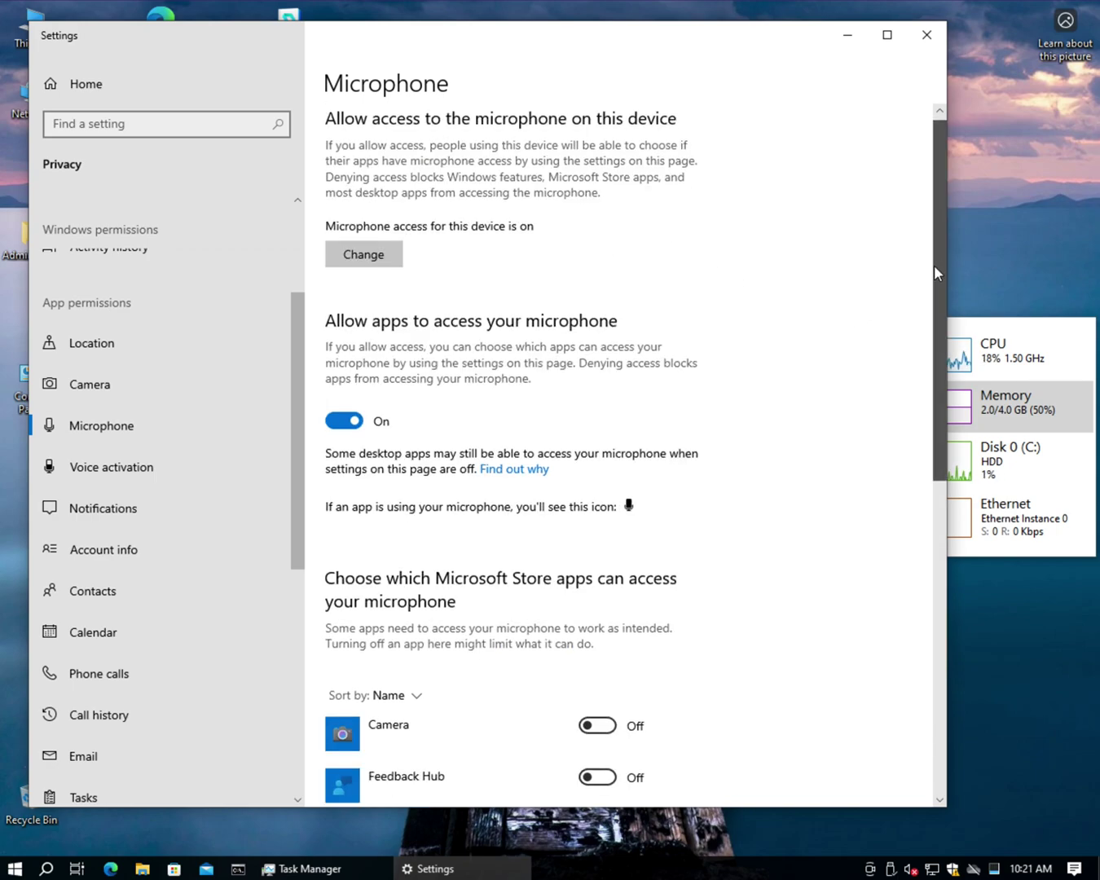
scroll(936, 282, "down", 1)
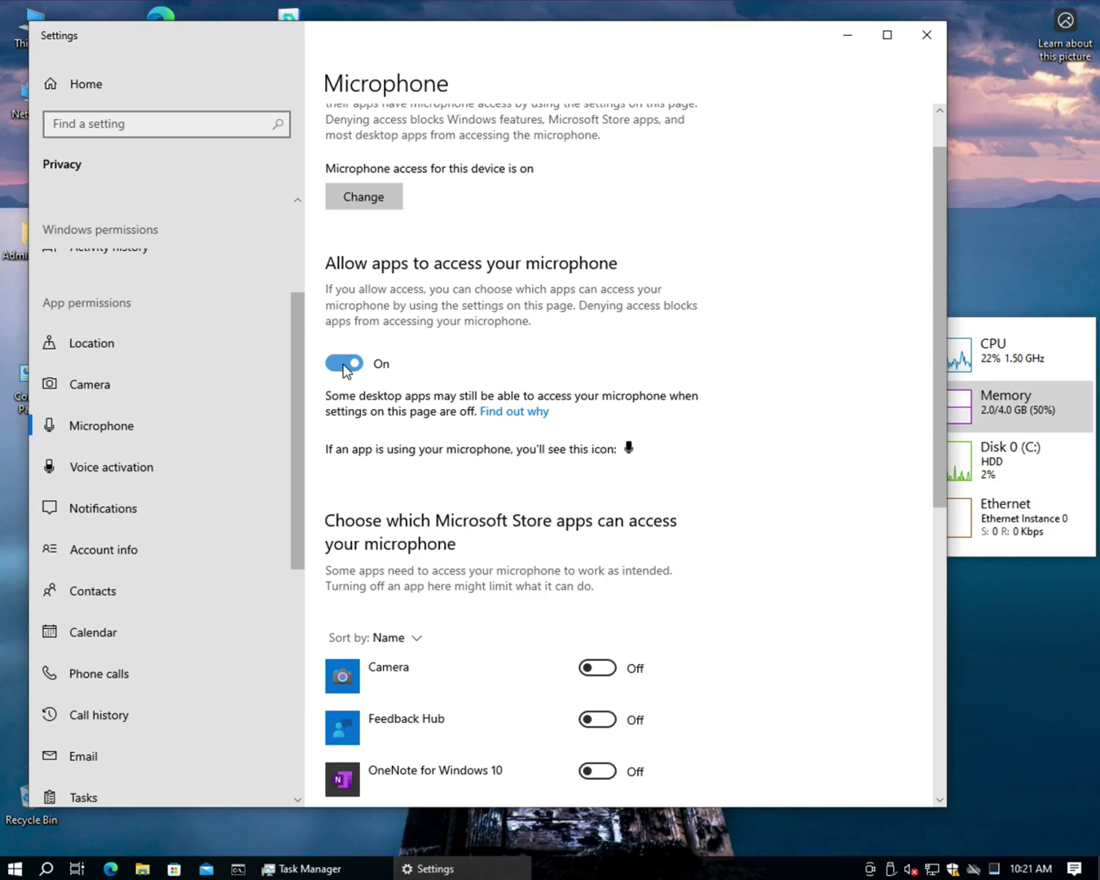
left_click(348, 363)
left_click(374, 197)
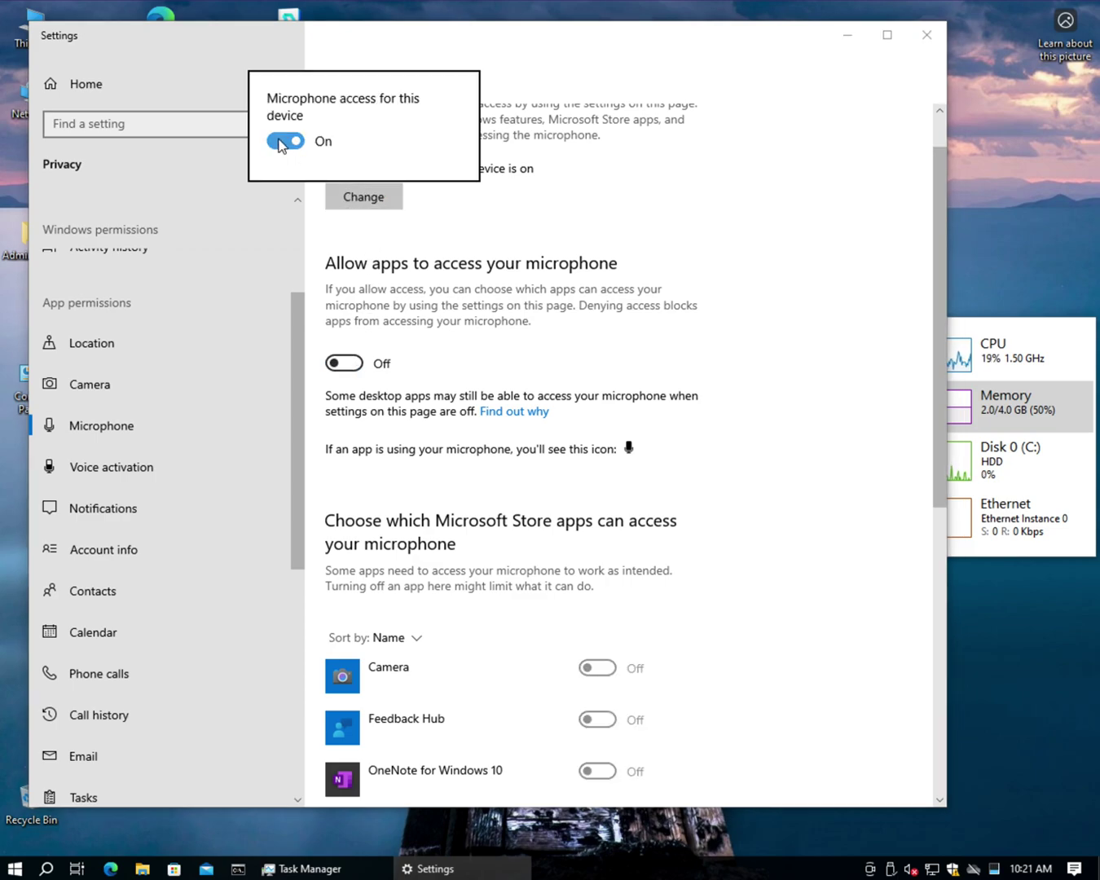
left_click(286, 141)
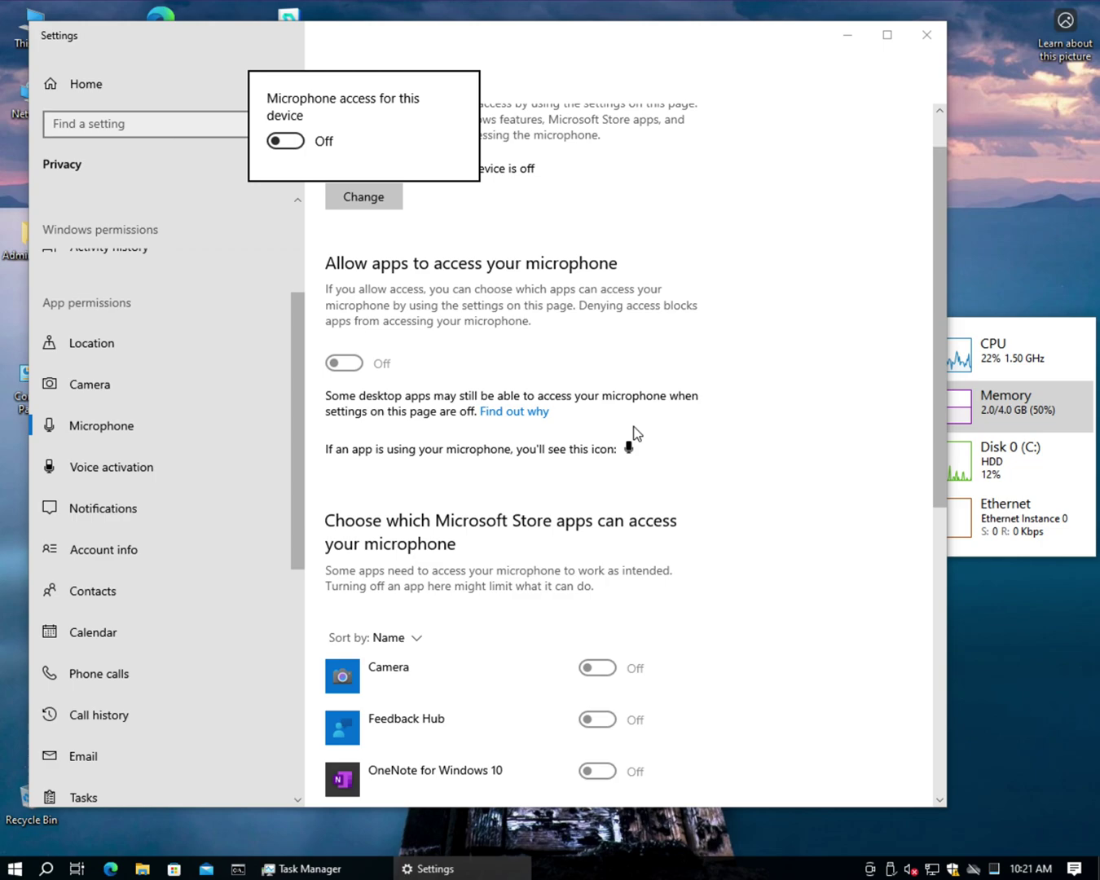
left_click(836, 559)
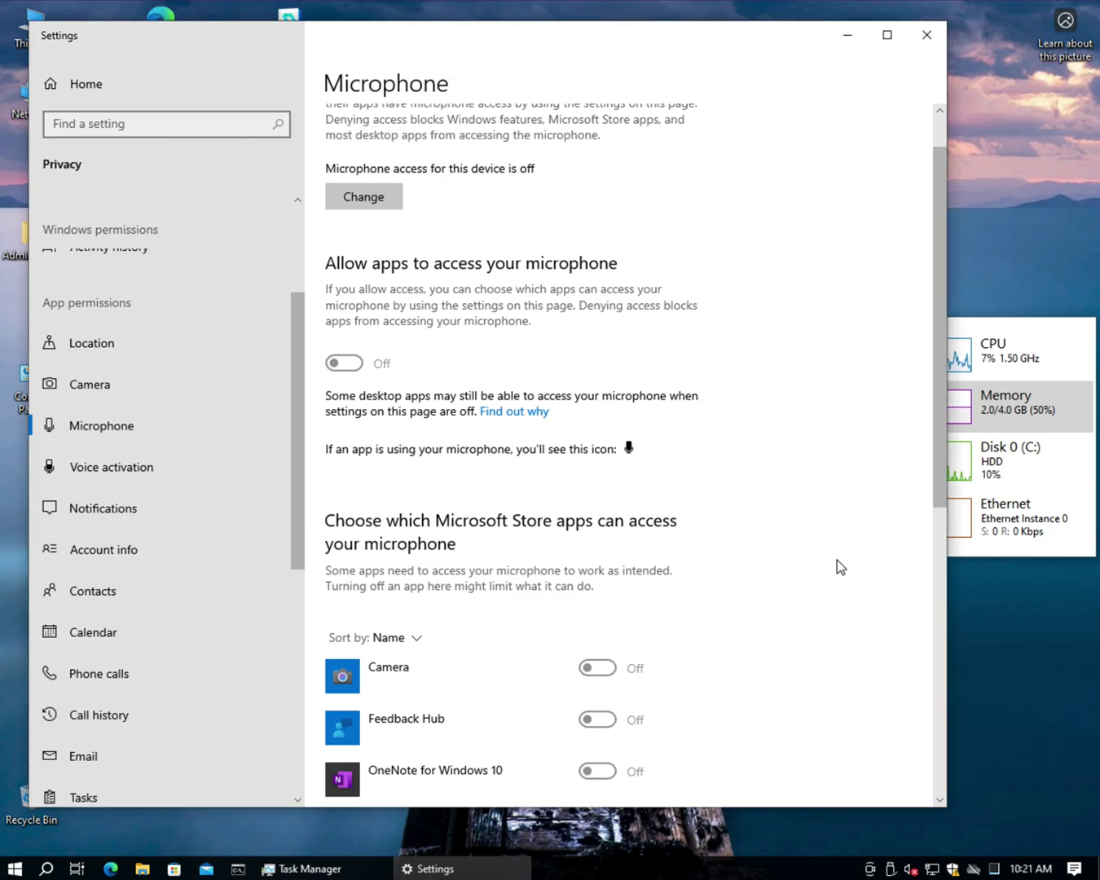
left_click_drag(939, 266, 938, 355)
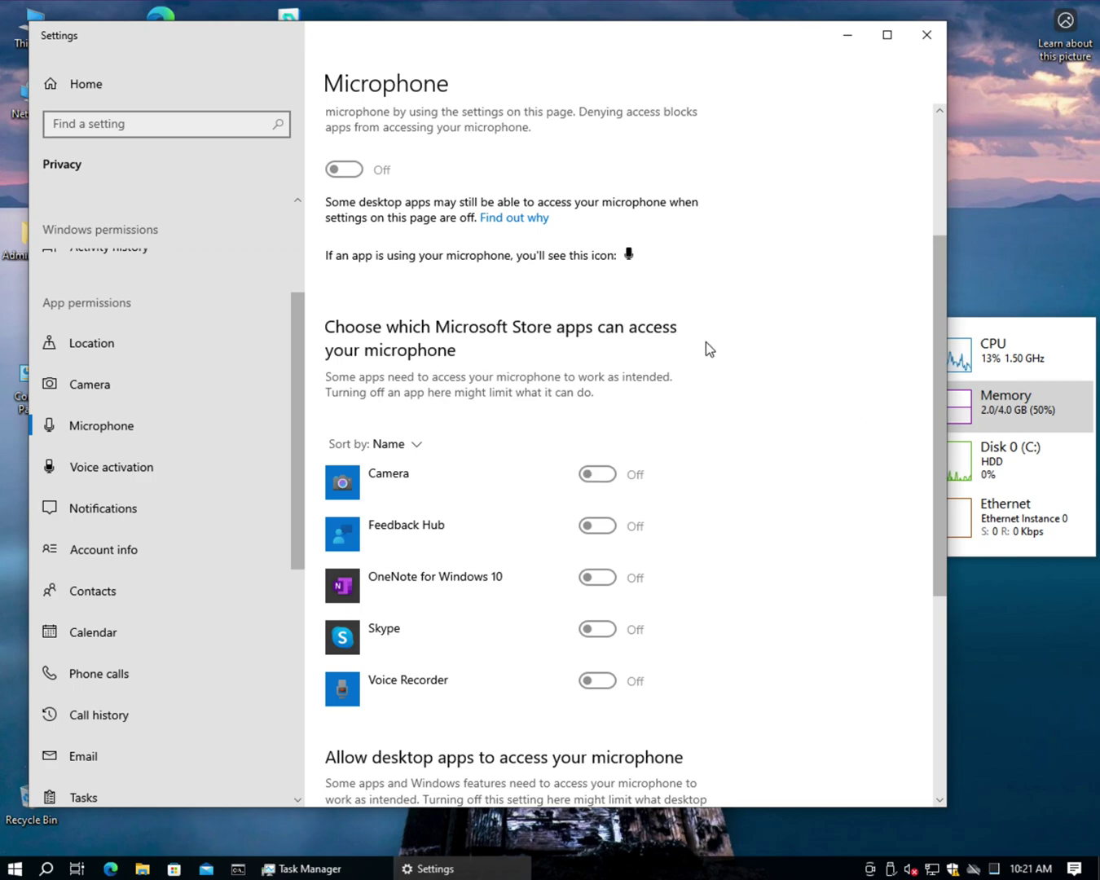
left_click(942, 171)
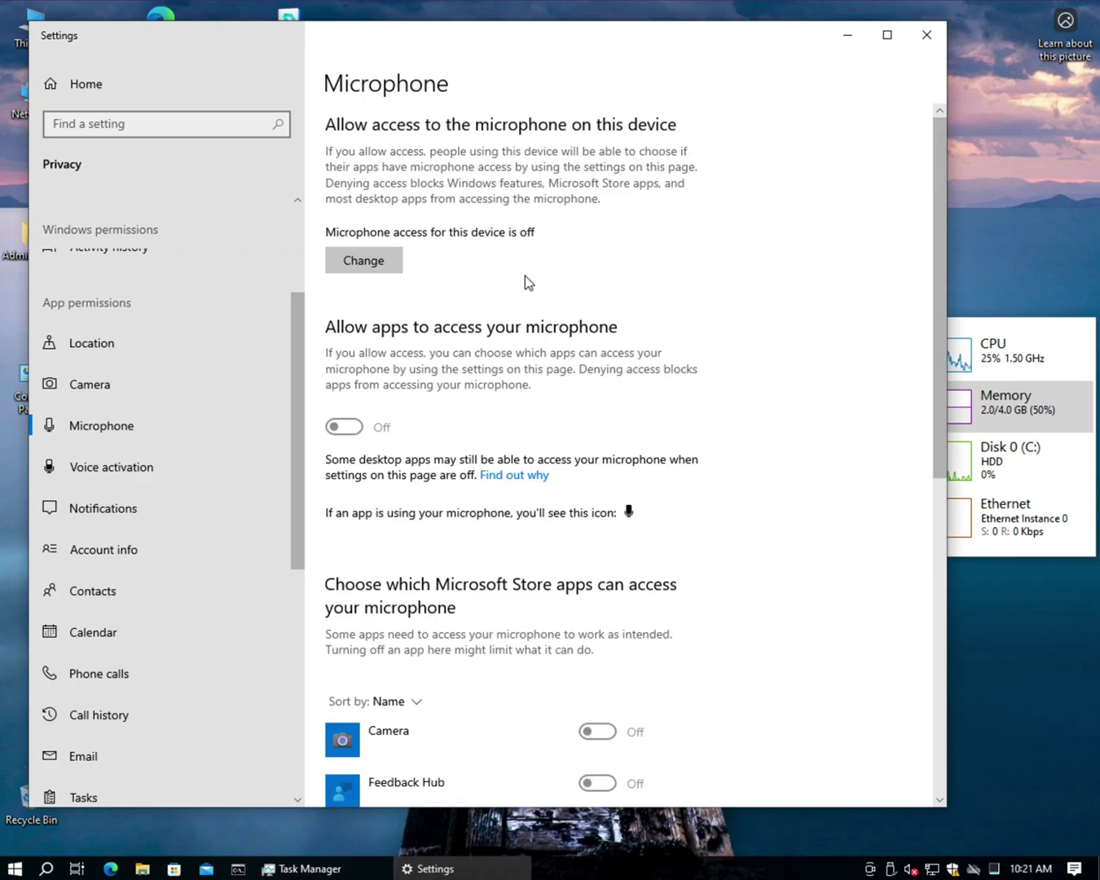
left_click_drag(937, 295, 943, 504)
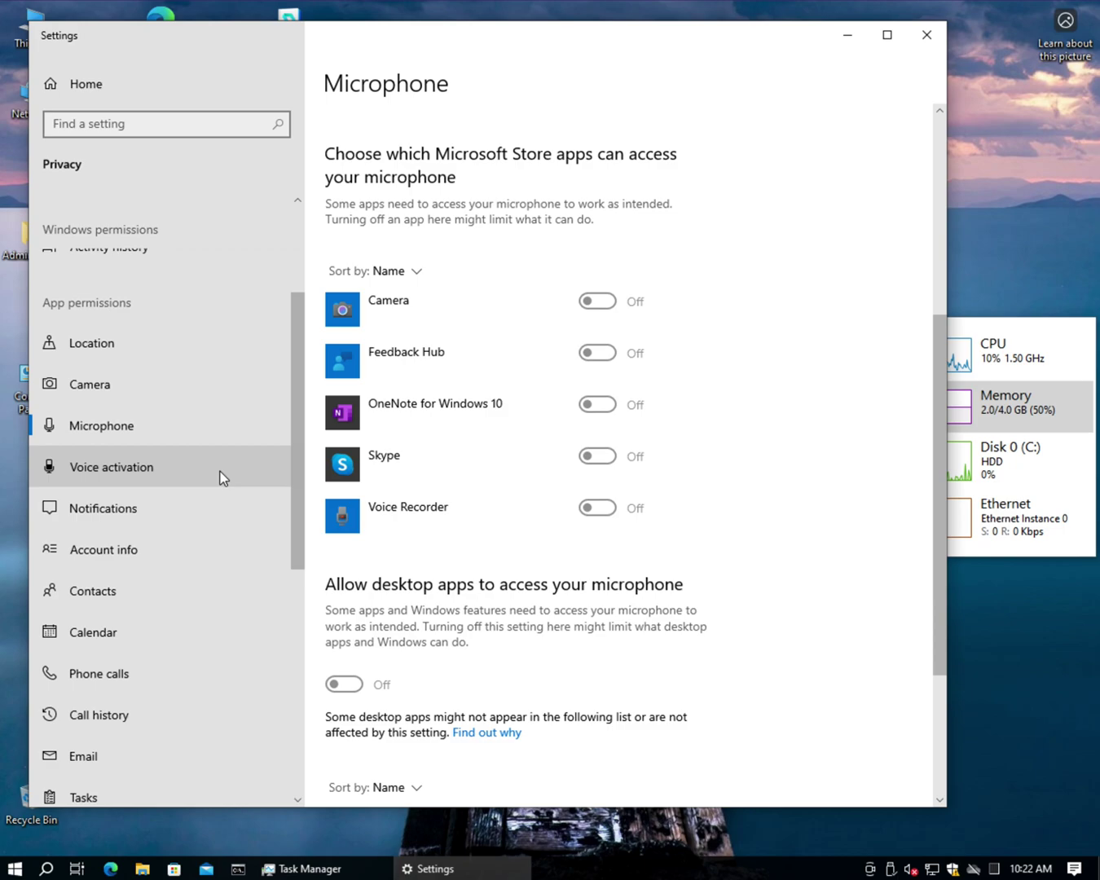
Open Voice activation and stop headset presses from launching the last-used app.
left_click(152, 467)
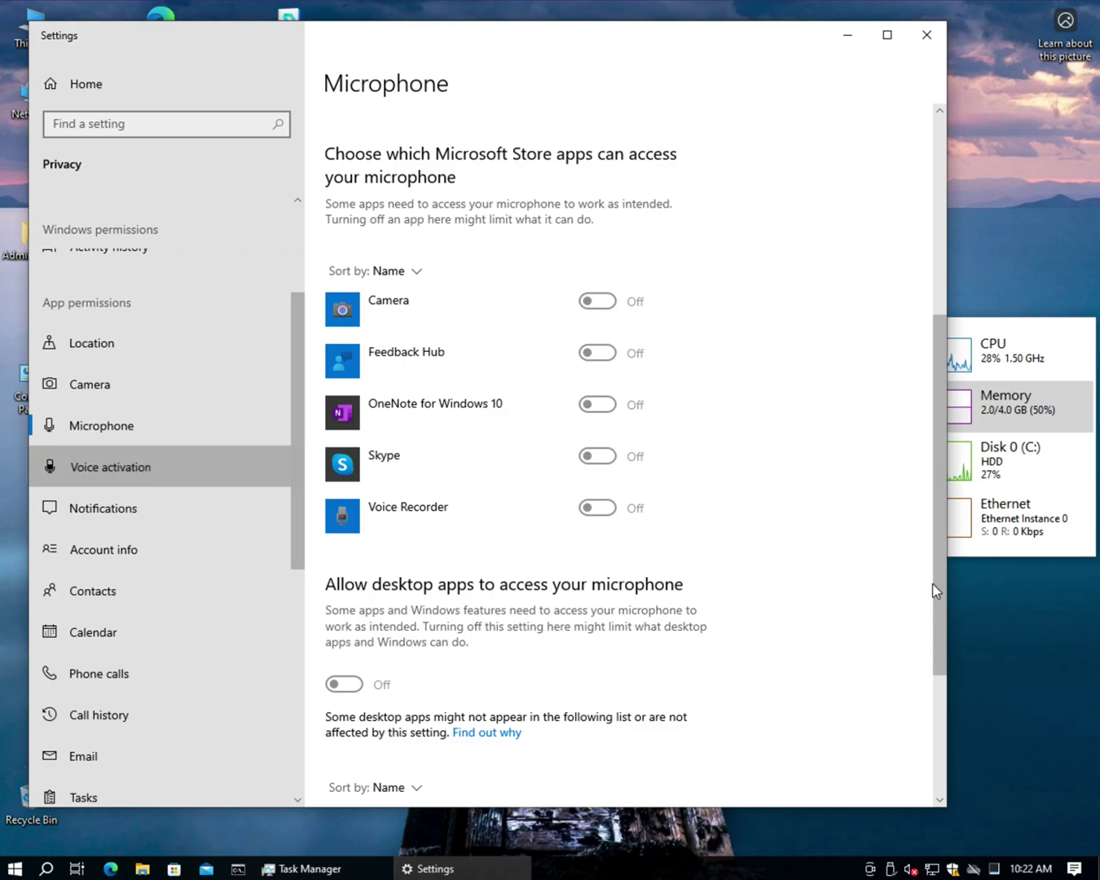
scroll(936, 714, "down", 5)
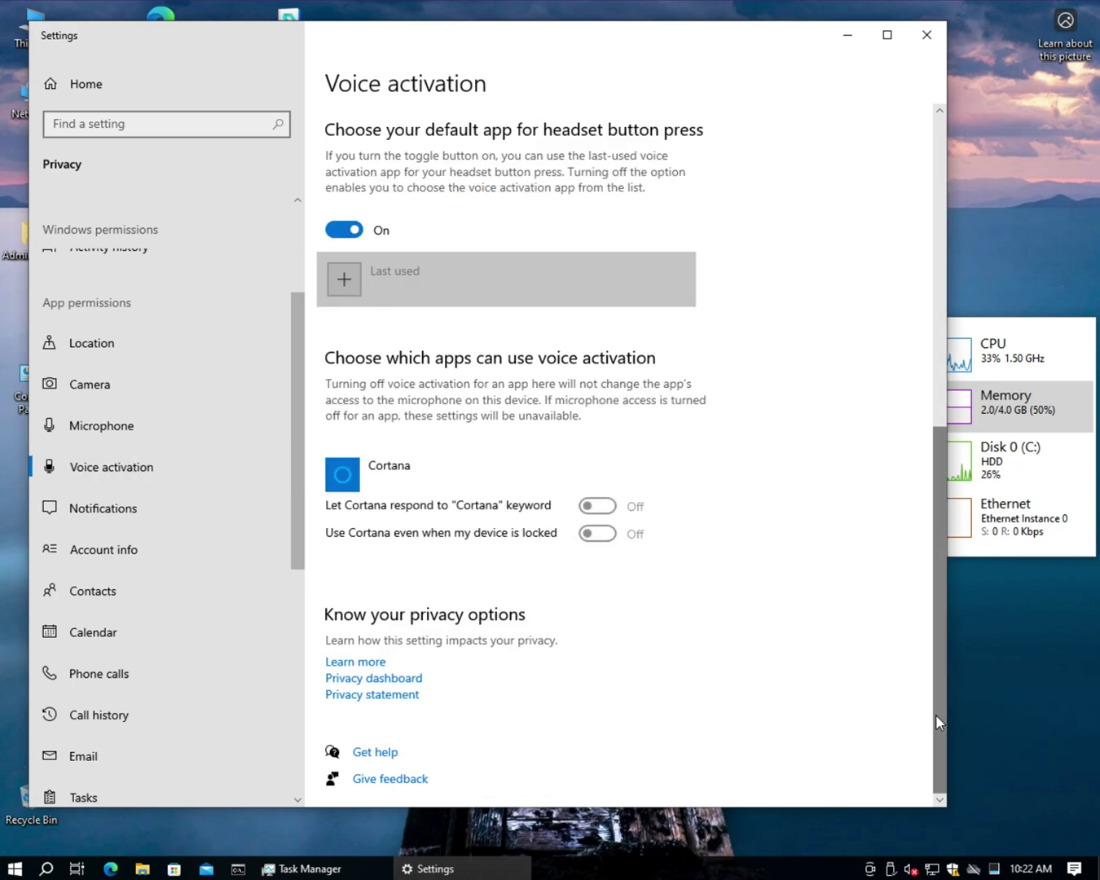
left_click(334, 234)
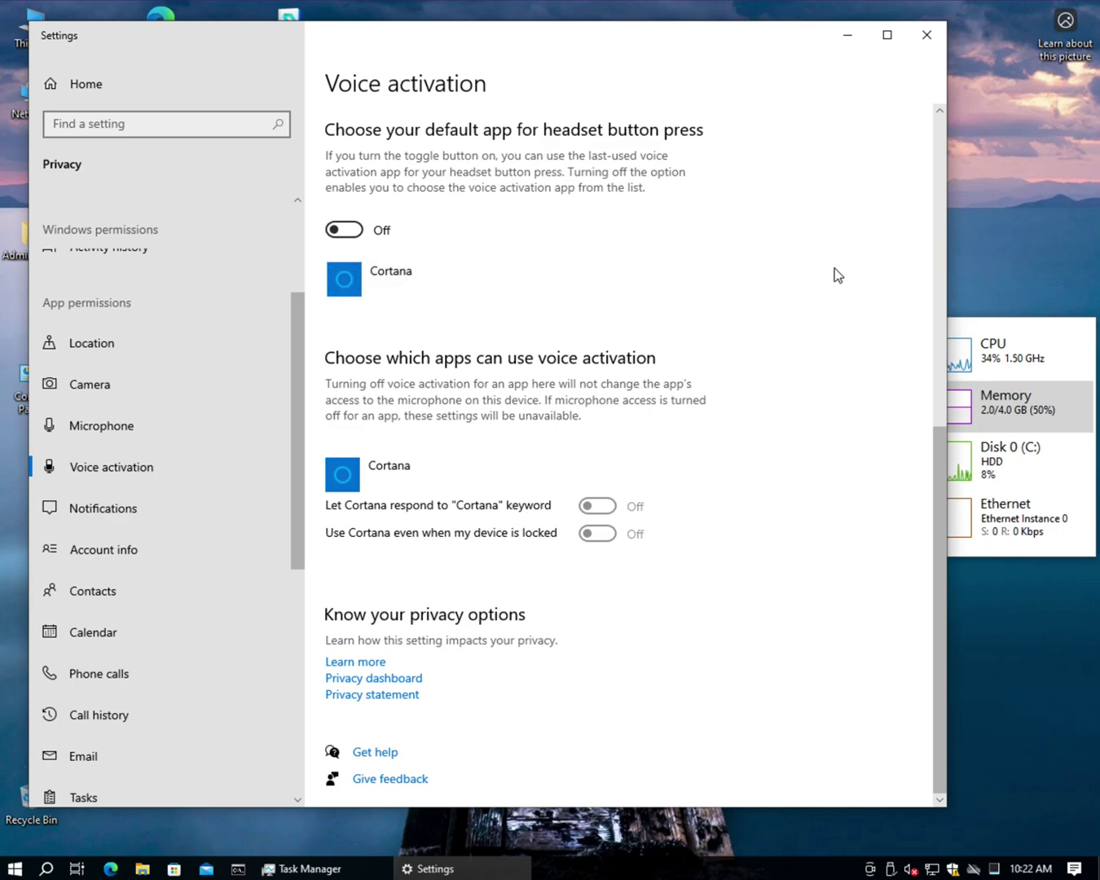
Check the device microphone access setting, then return to Voice activation.
left_click(939, 379)
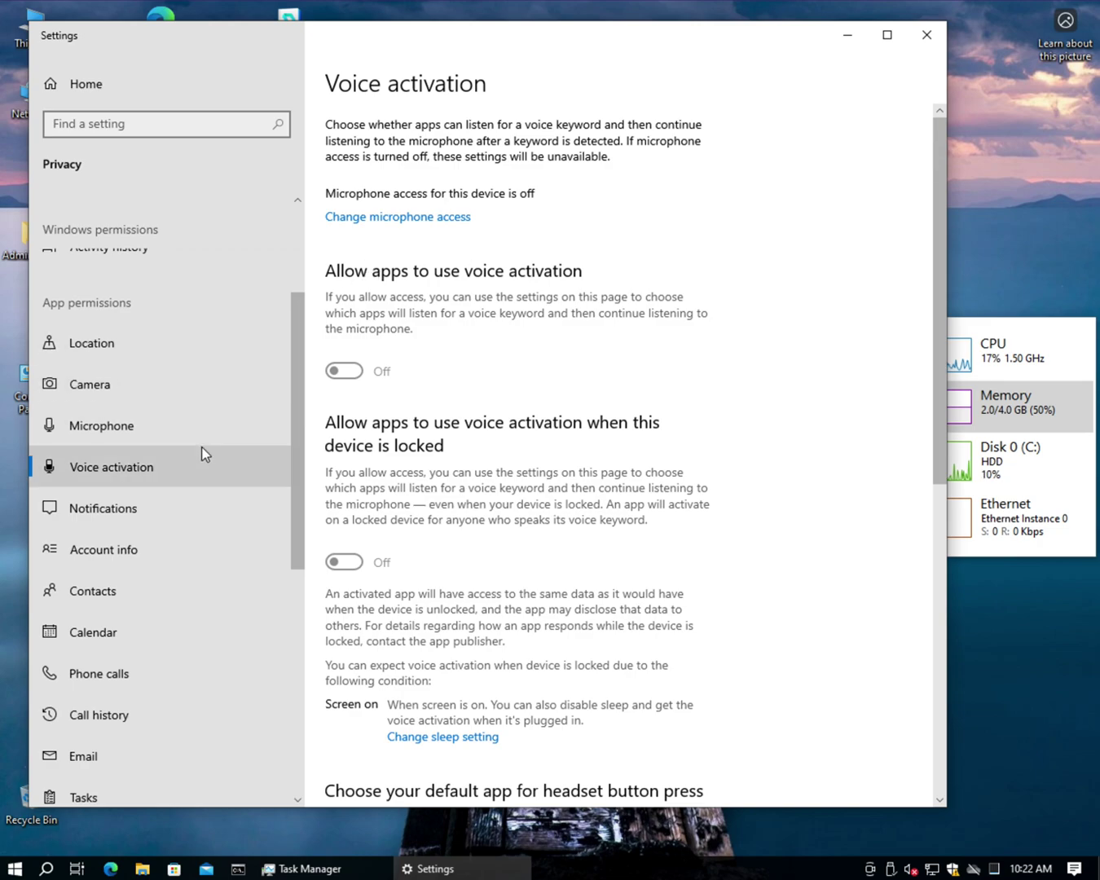
left_click(416, 217)
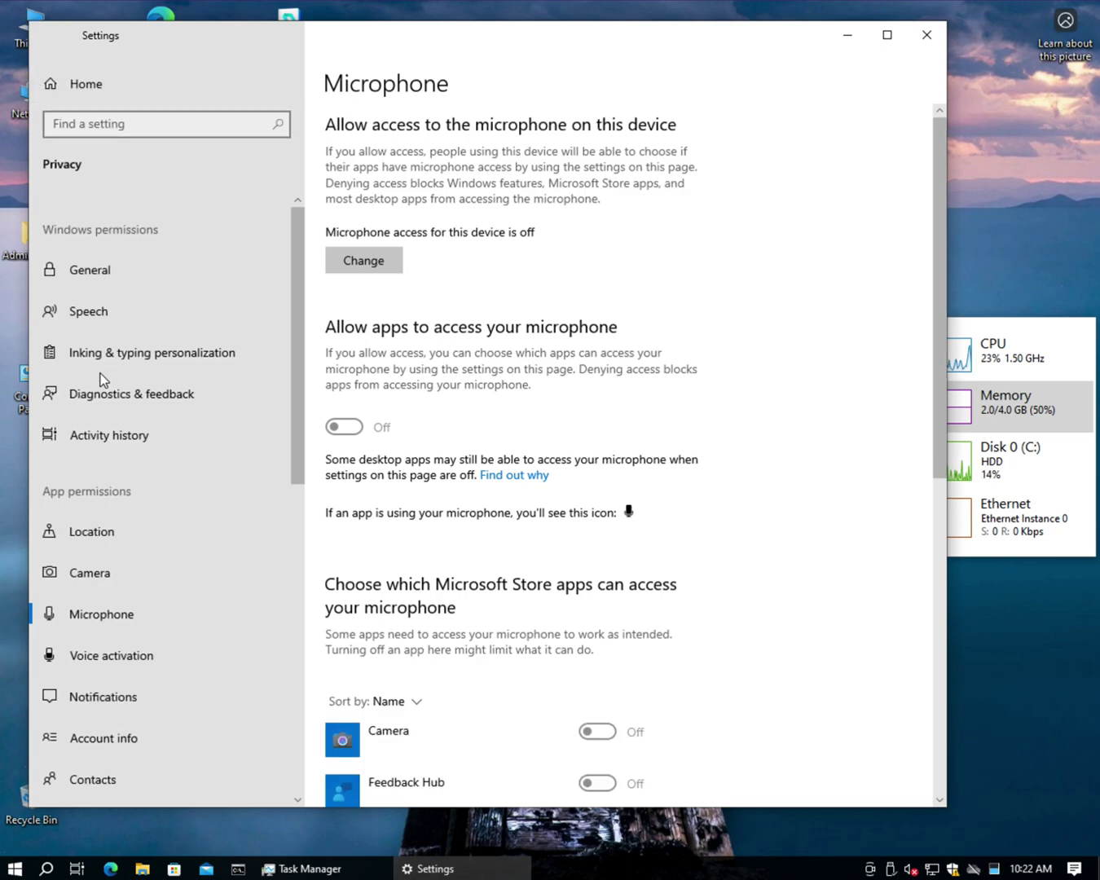
left_click(112, 655)
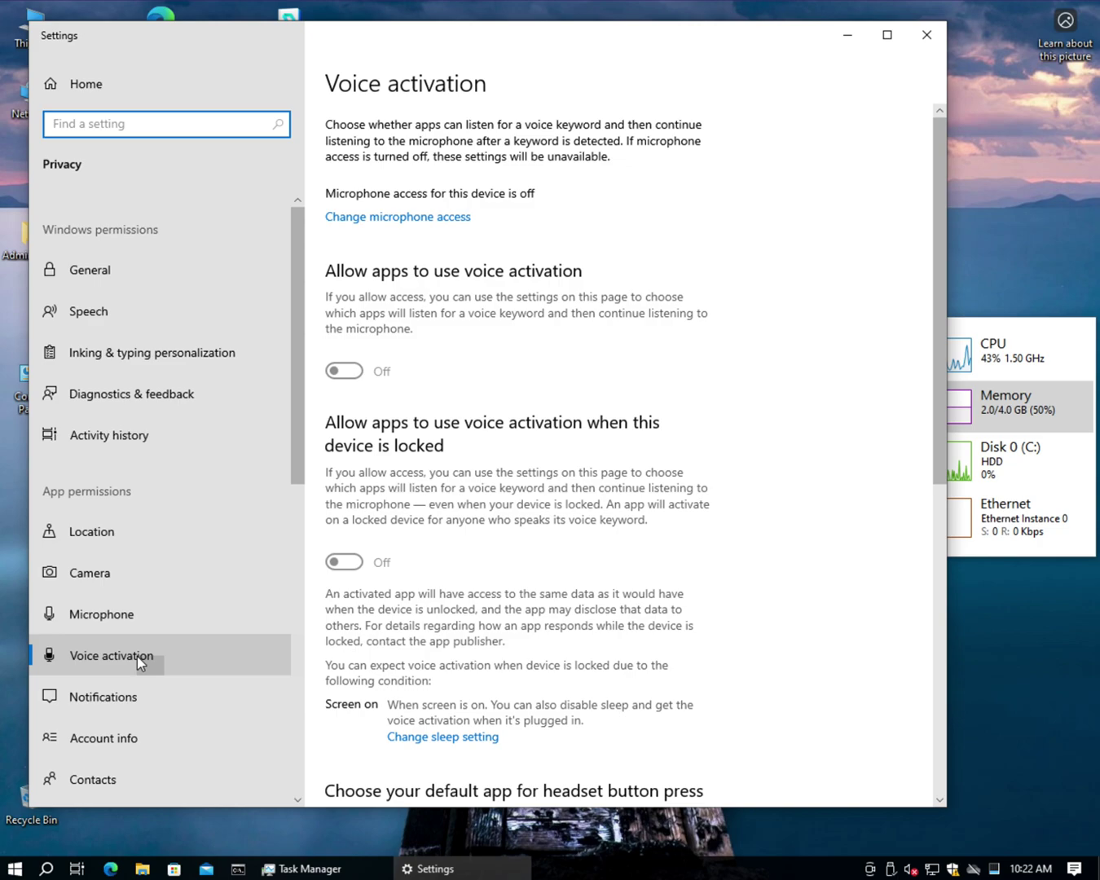
On the Notifications privacy page, switch off notification access for apps and this device.
left_click(183, 699)
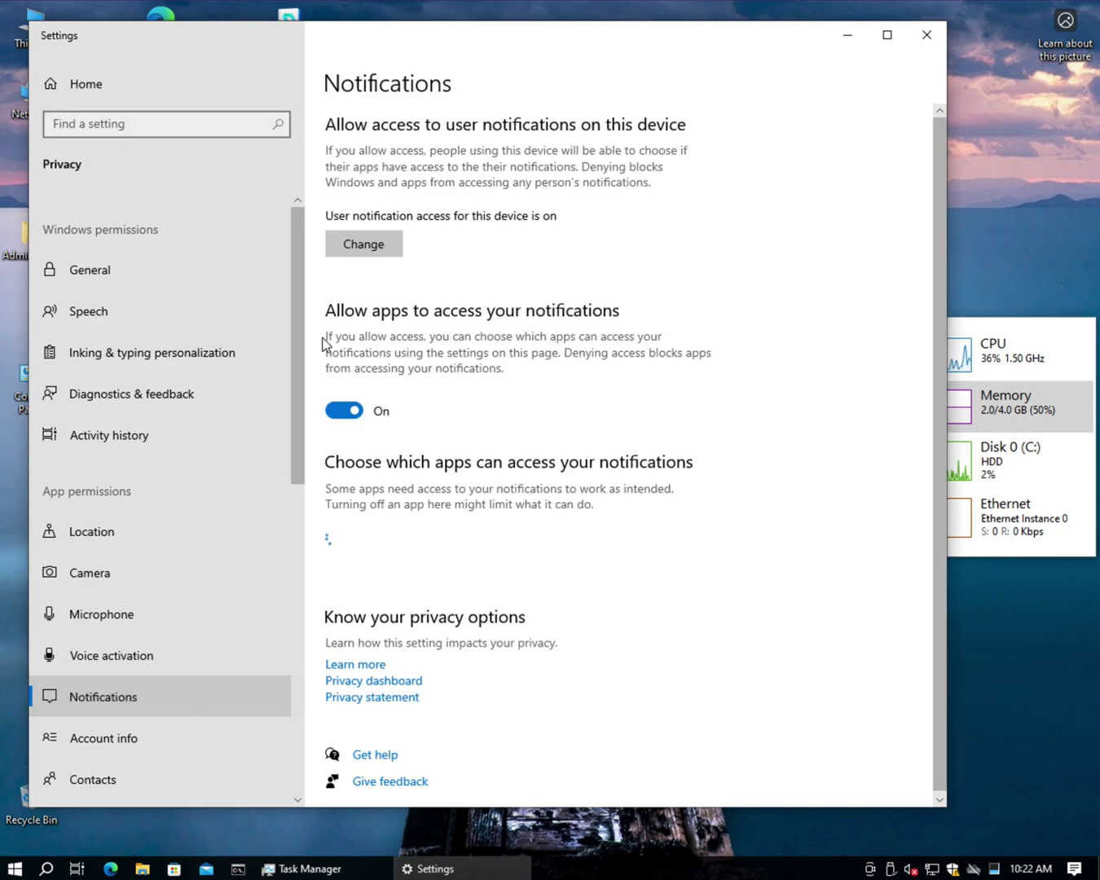
left_click_drag(298, 333, 299, 491)
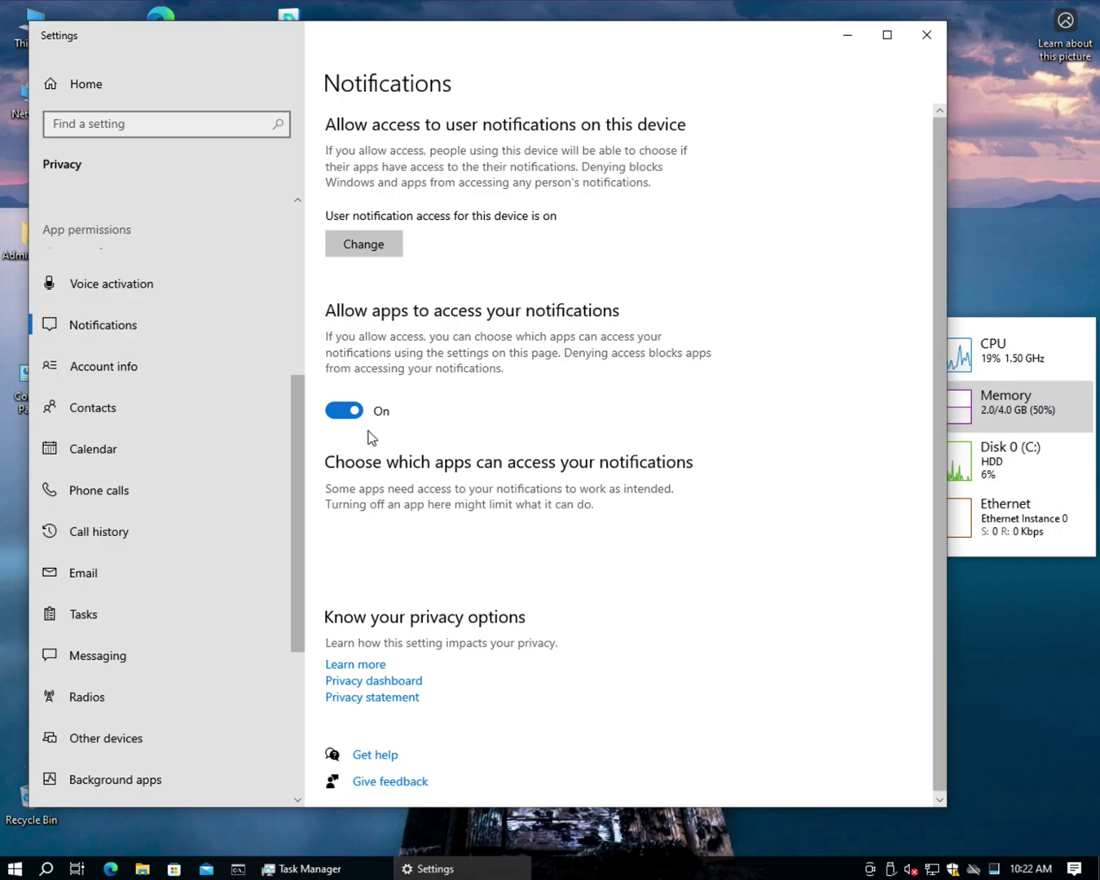
left_click(345, 411)
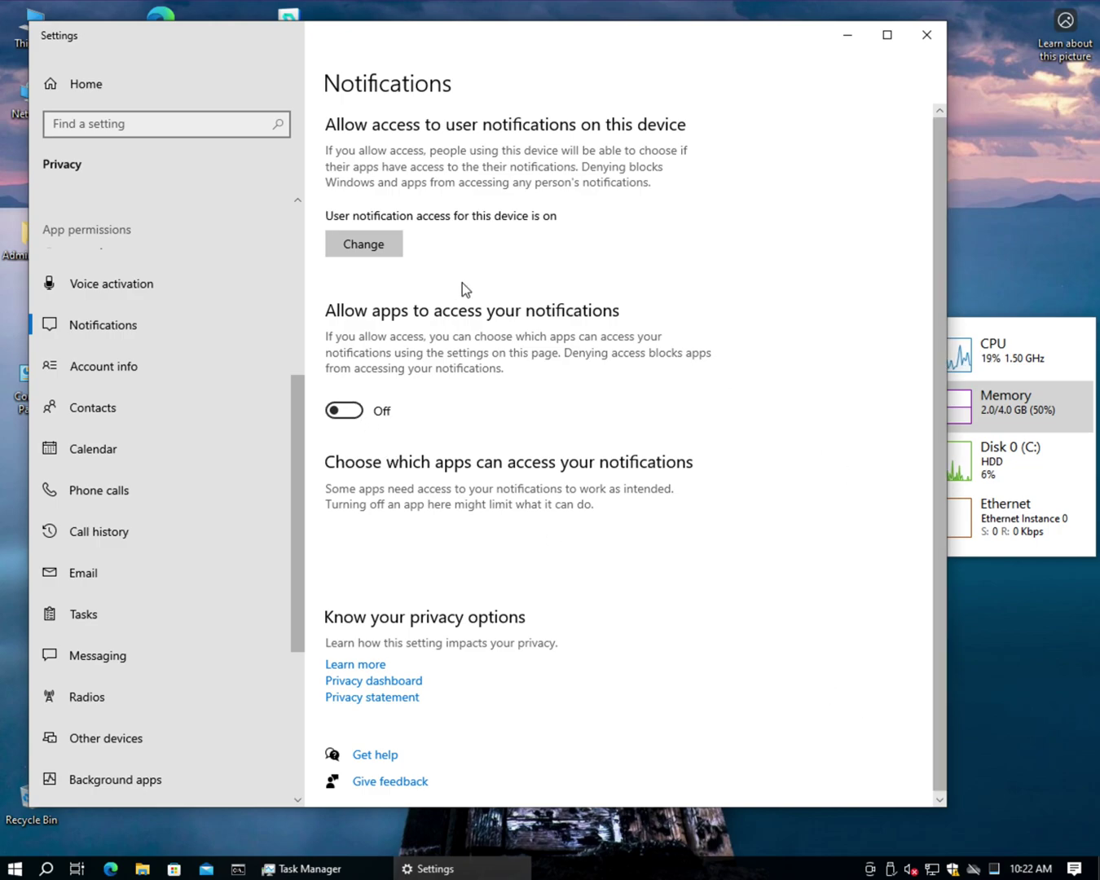
left_click(365, 242)
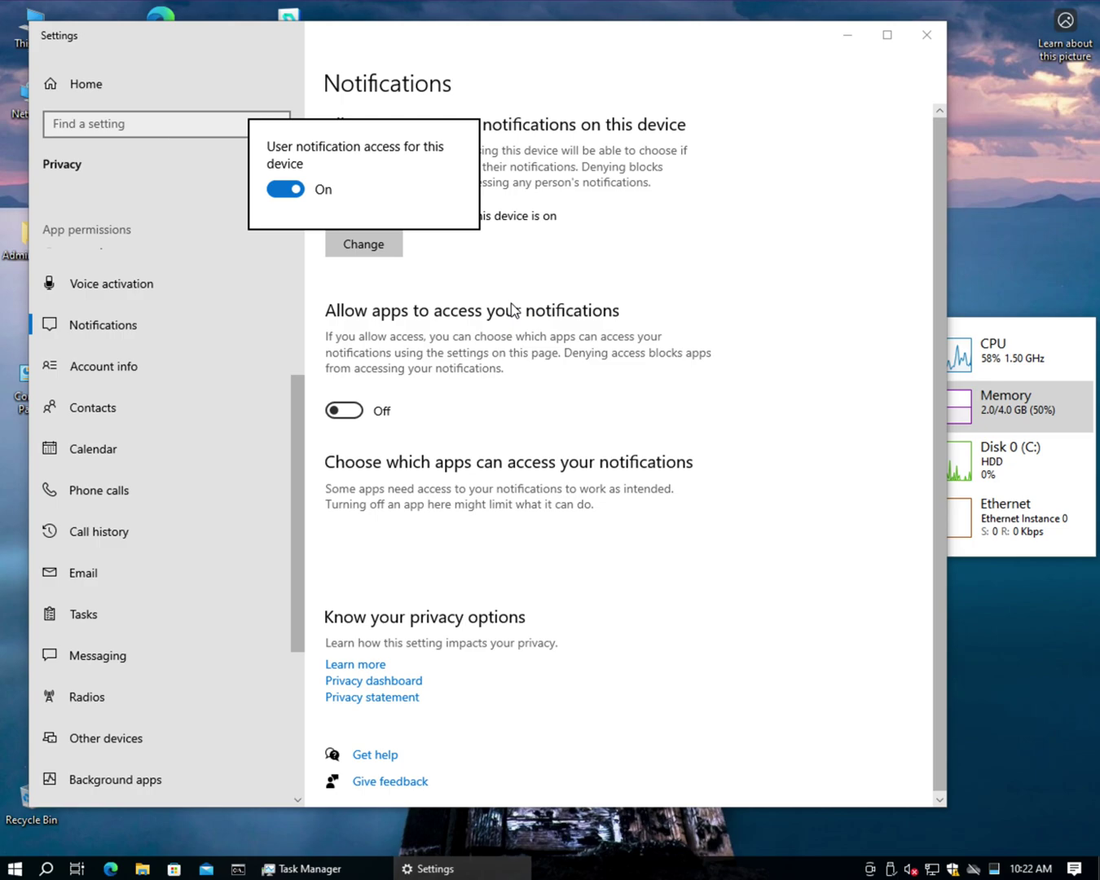
left_click(283, 189)
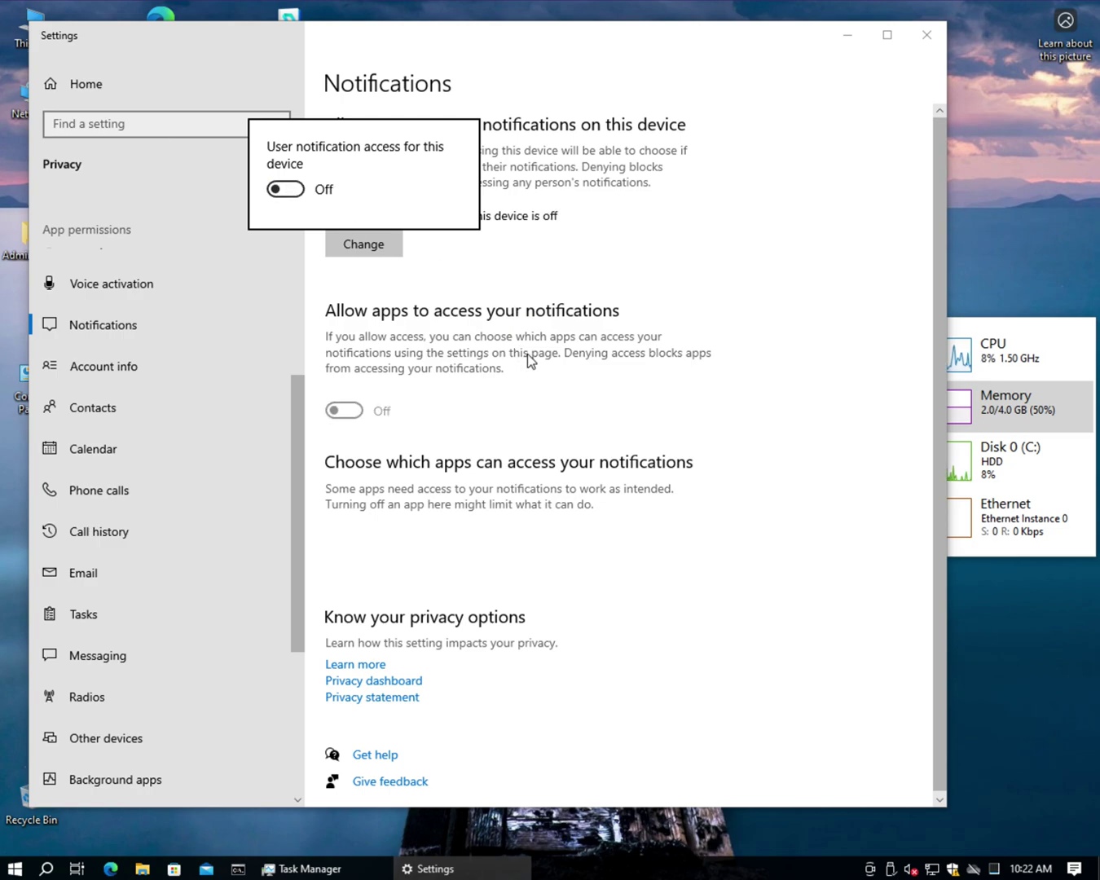
left_click(298, 500)
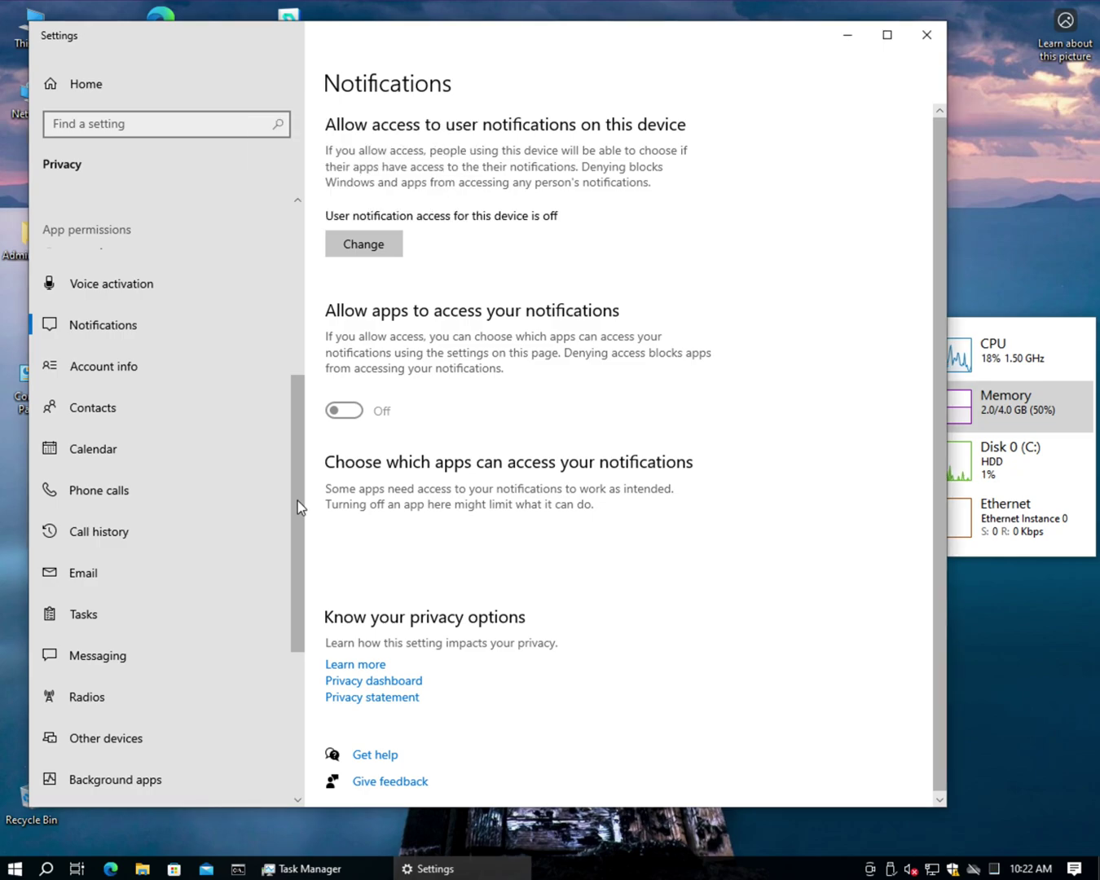
left_click_drag(297, 500, 302, 529)
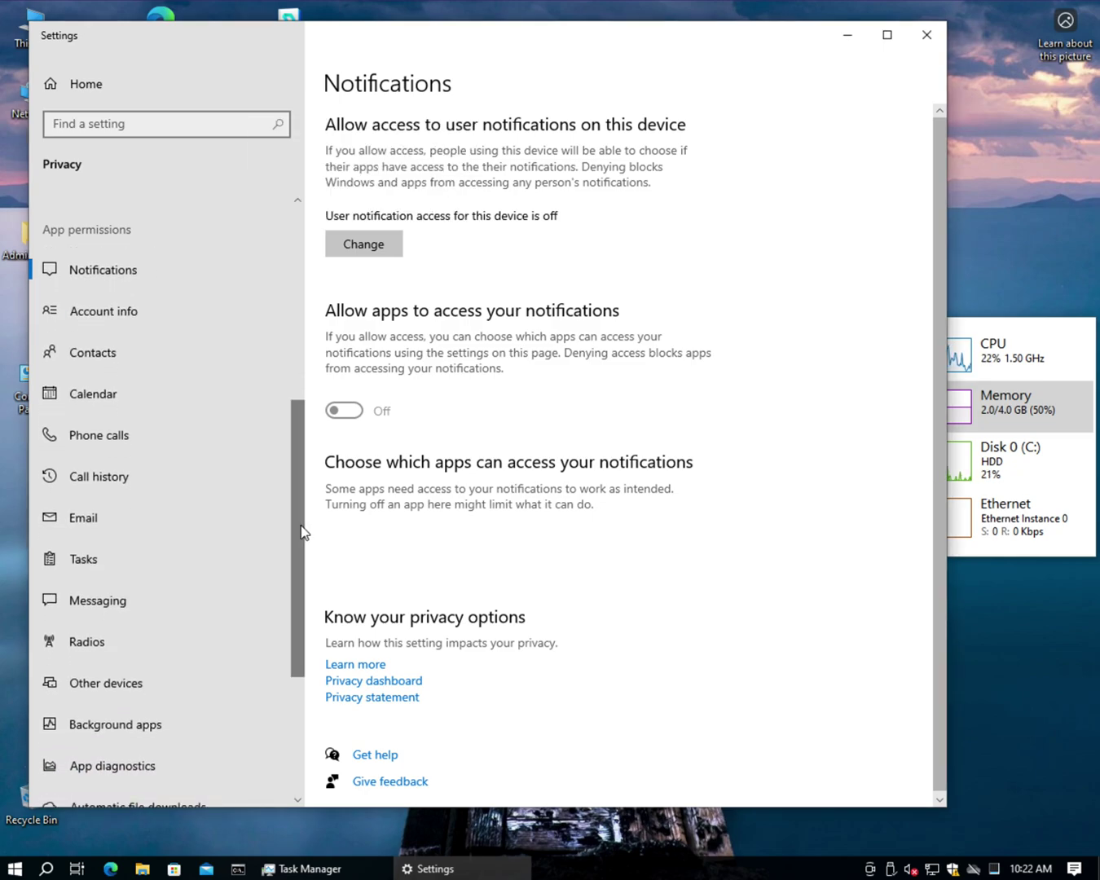
On the Account info privacy page, switch off account info access for apps and this device.
left_click(118, 312)
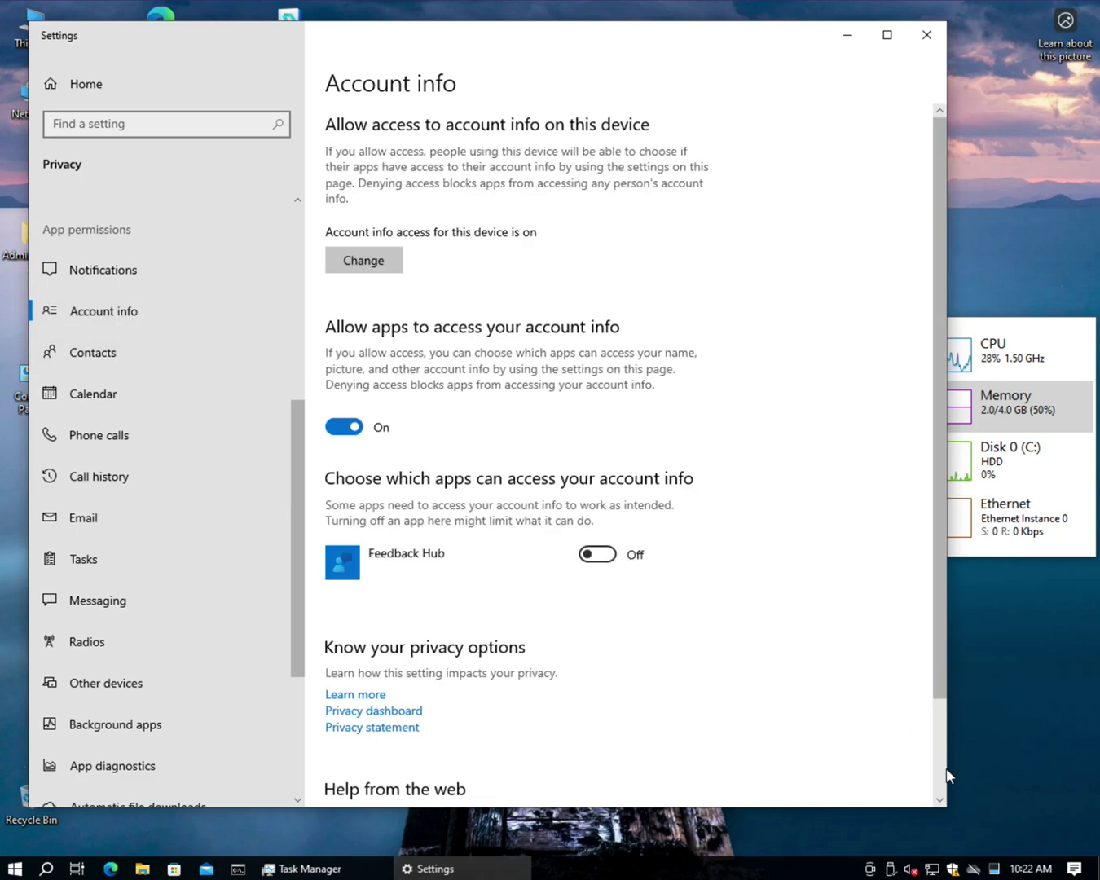
scroll(940, 752, "down", 2)
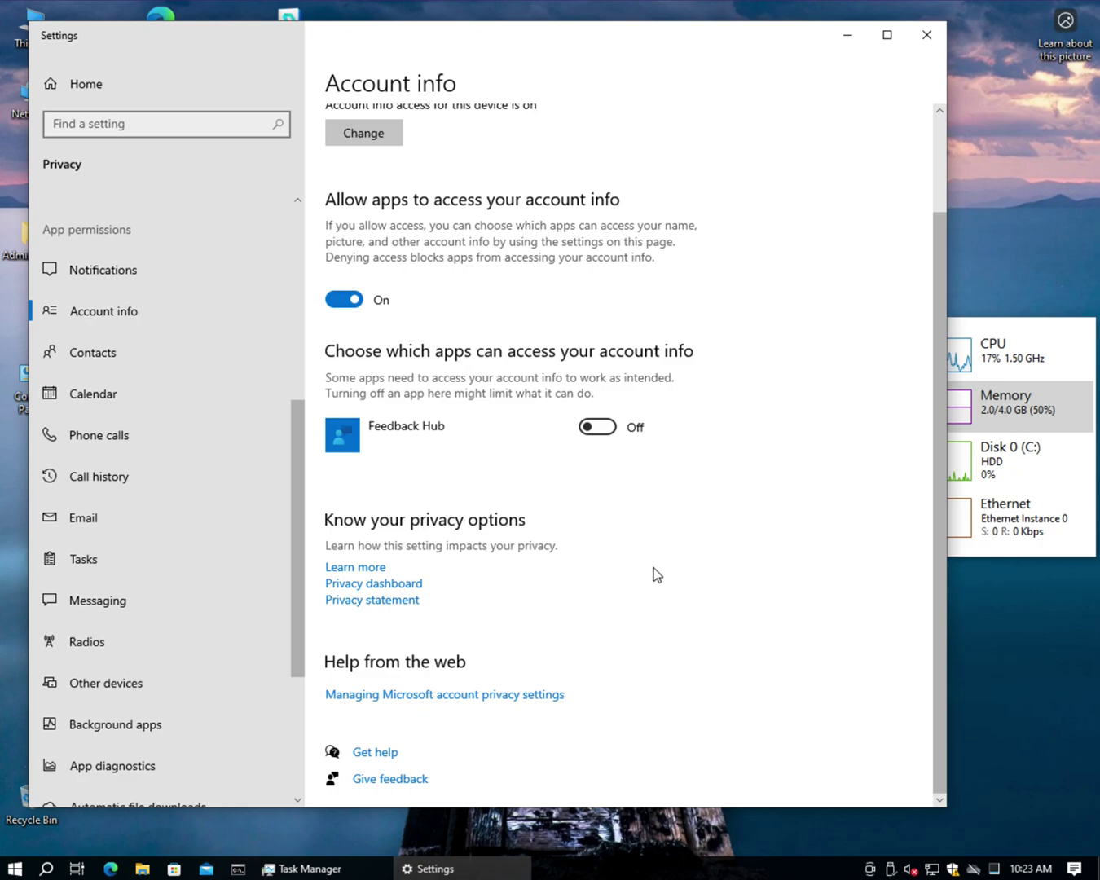
left_click(365, 299)
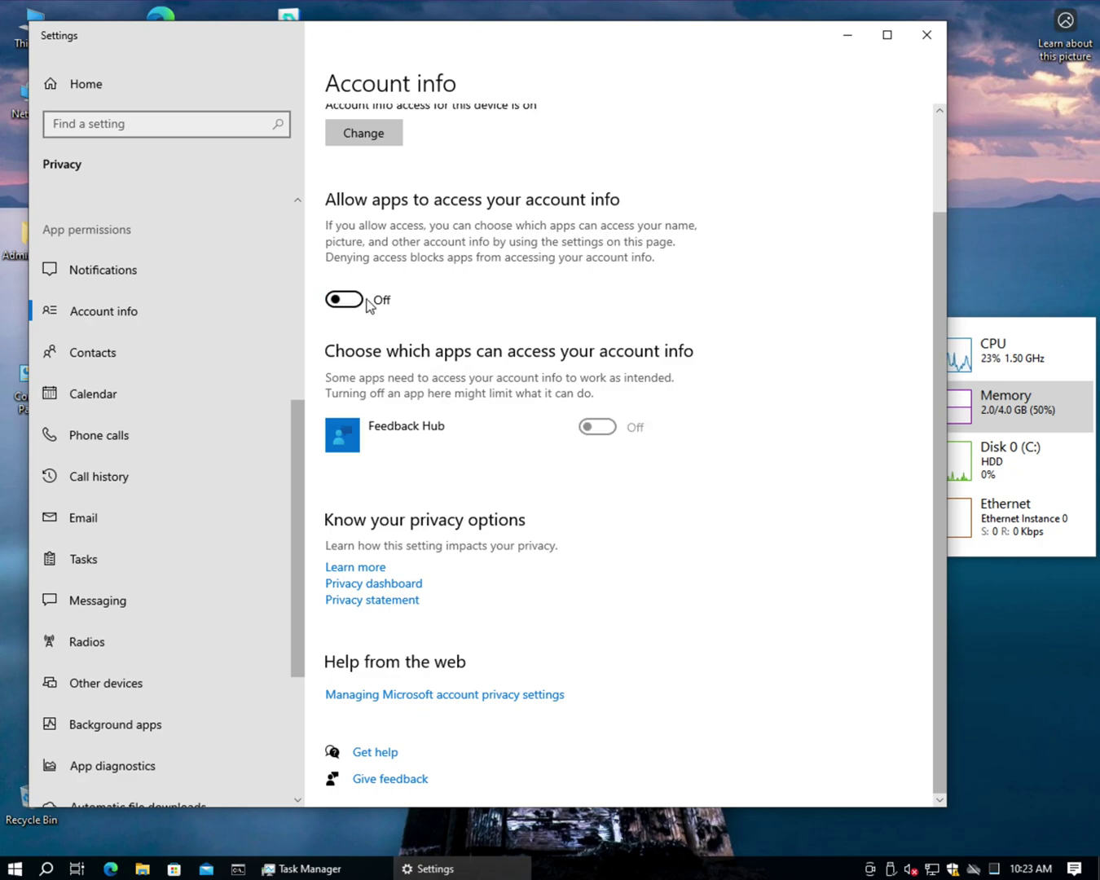
scroll(939, 174, "up", 2)
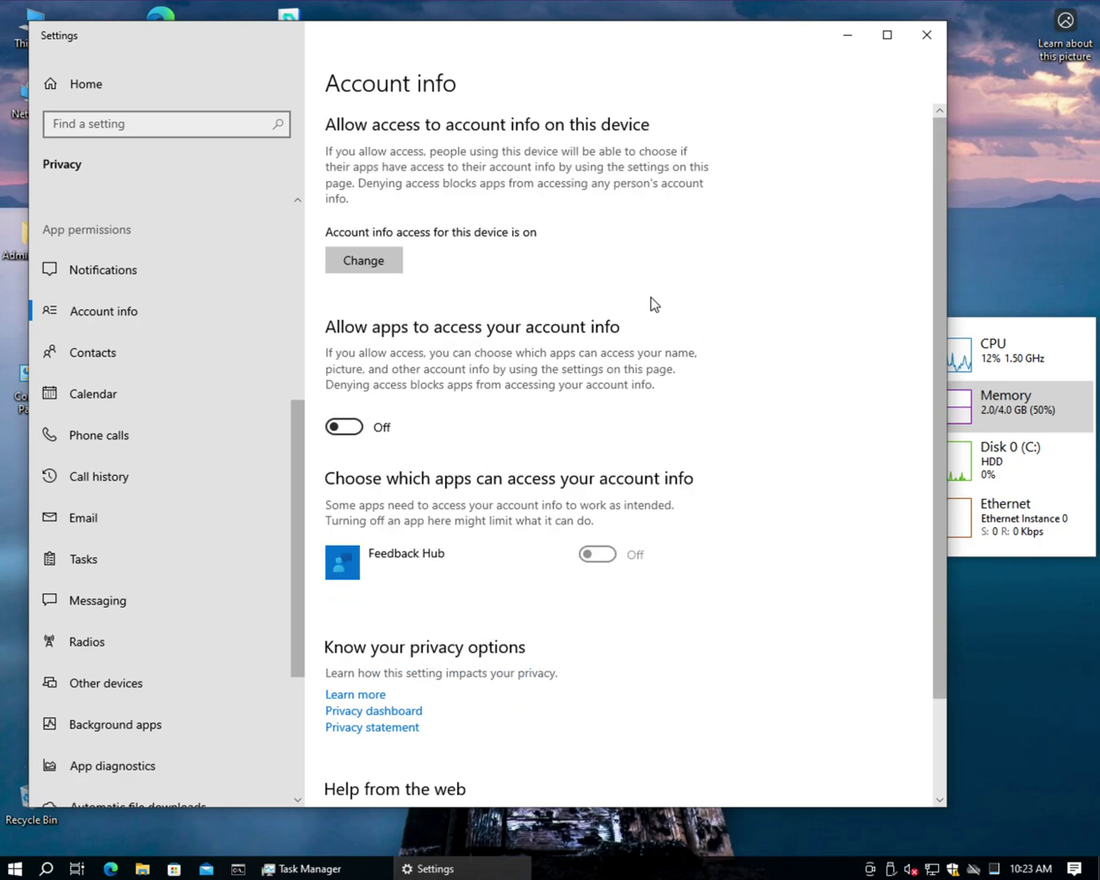
left_click(358, 260)
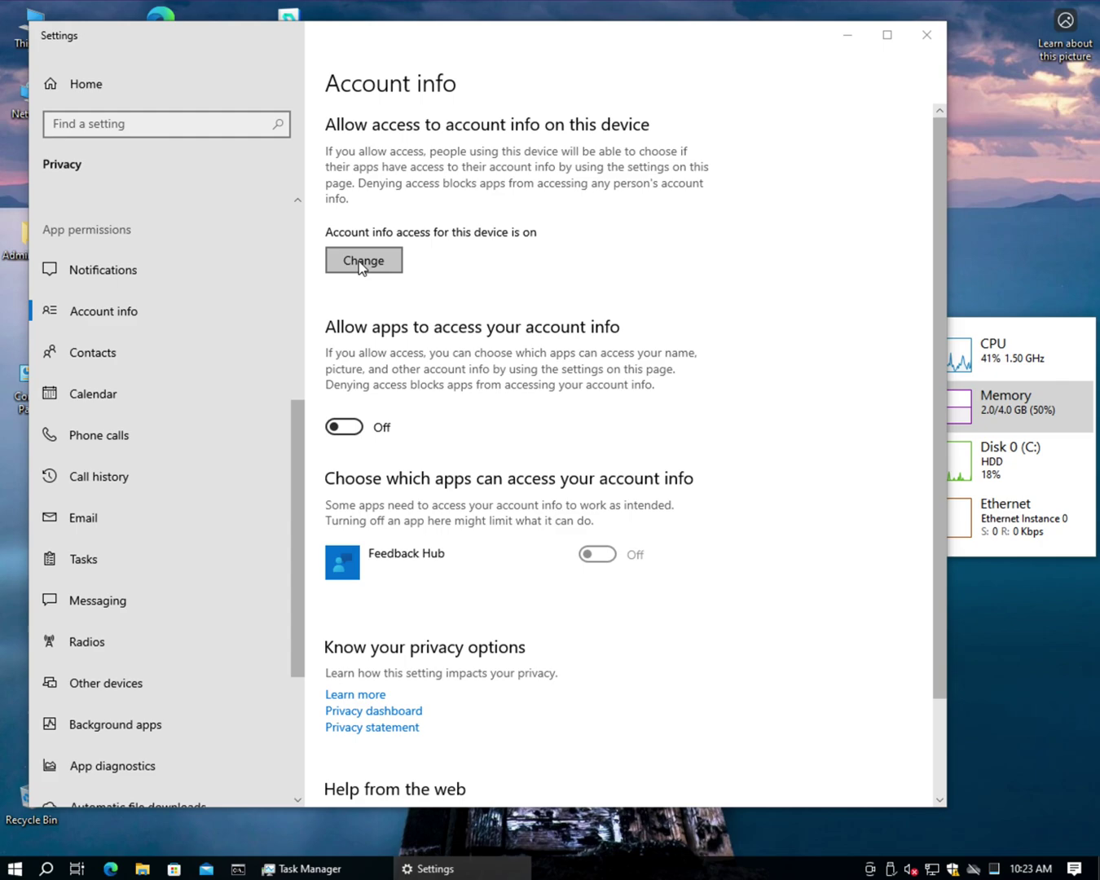
left_click(294, 207)
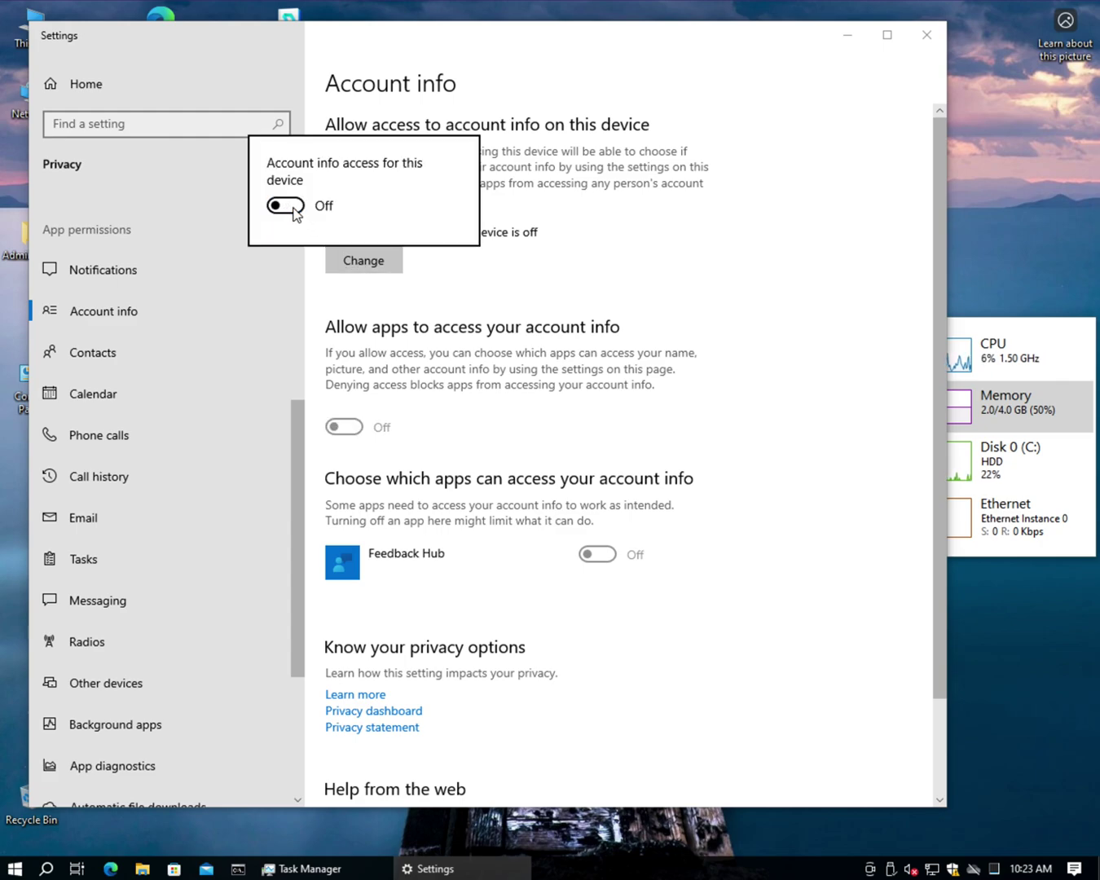
left_click(690, 368)
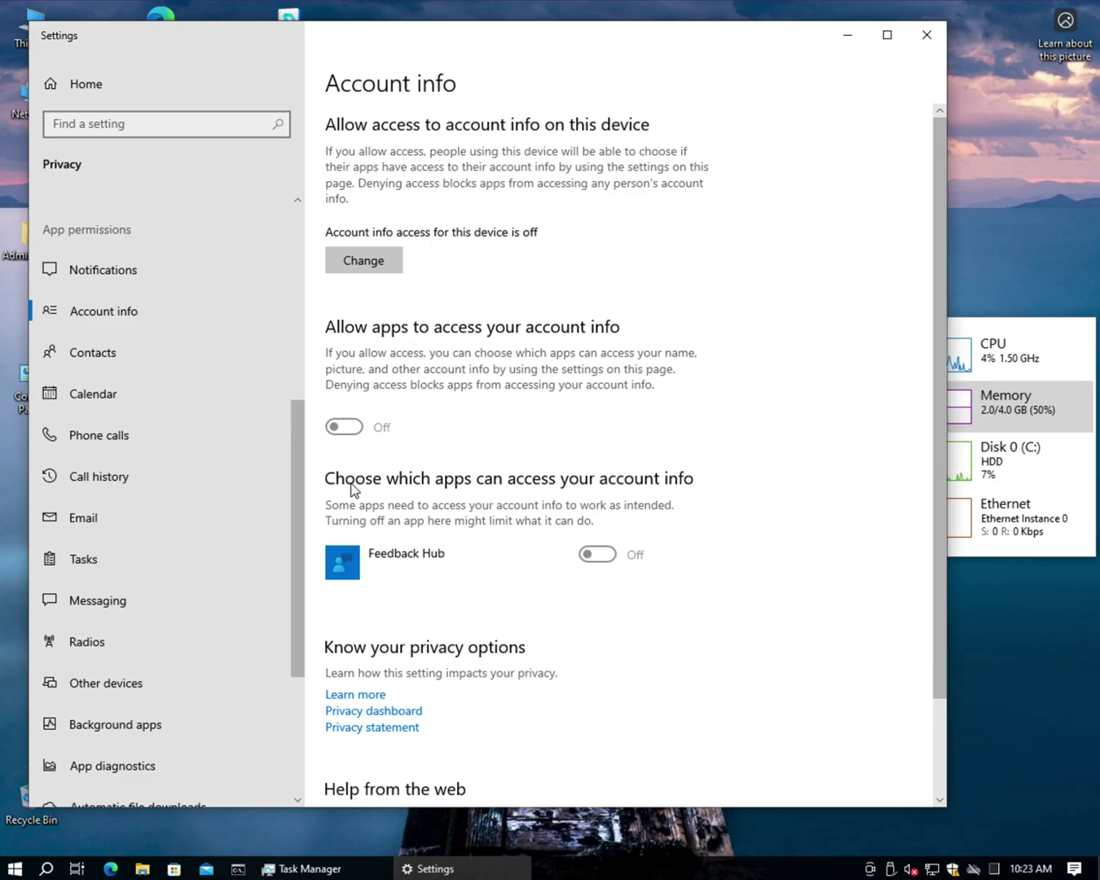
On the Contacts page, switch off contacts access for Mail and Calendar and all apps.
left_click(153, 352)
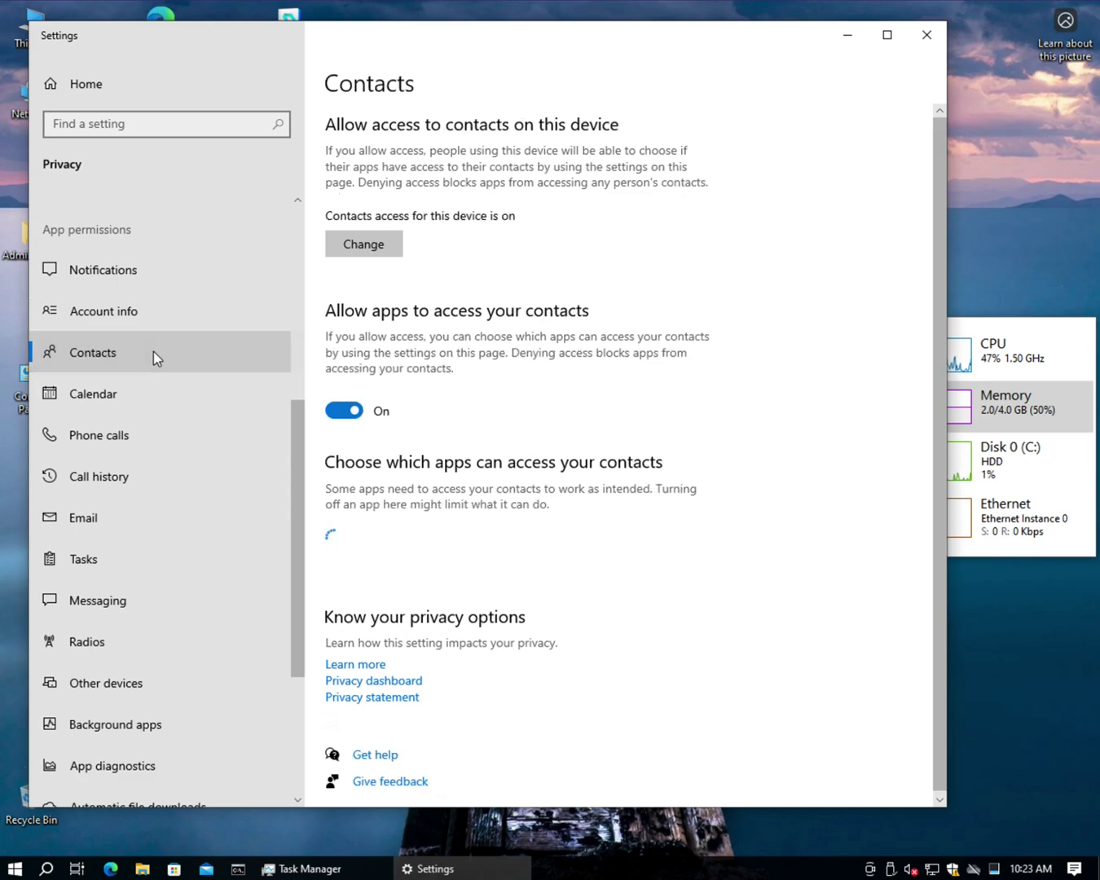
scroll(820, 554, "down", 2)
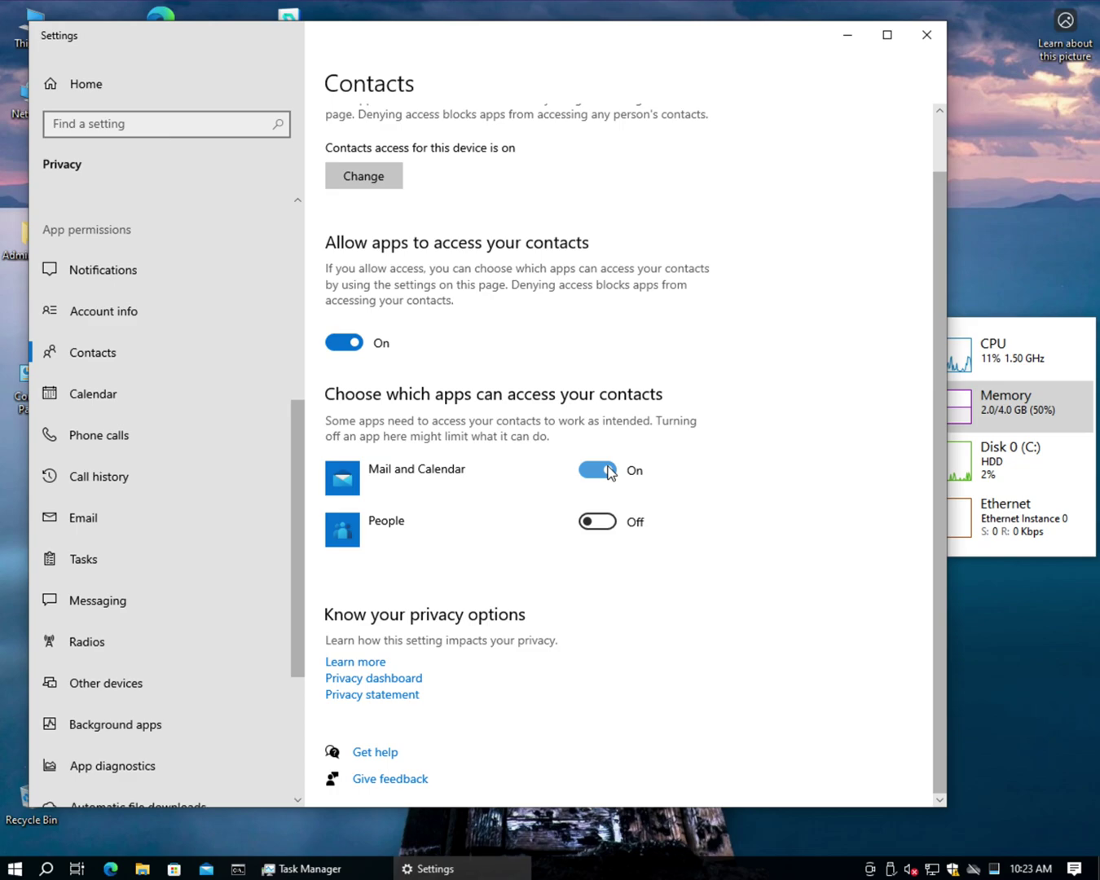
left_click(608, 471)
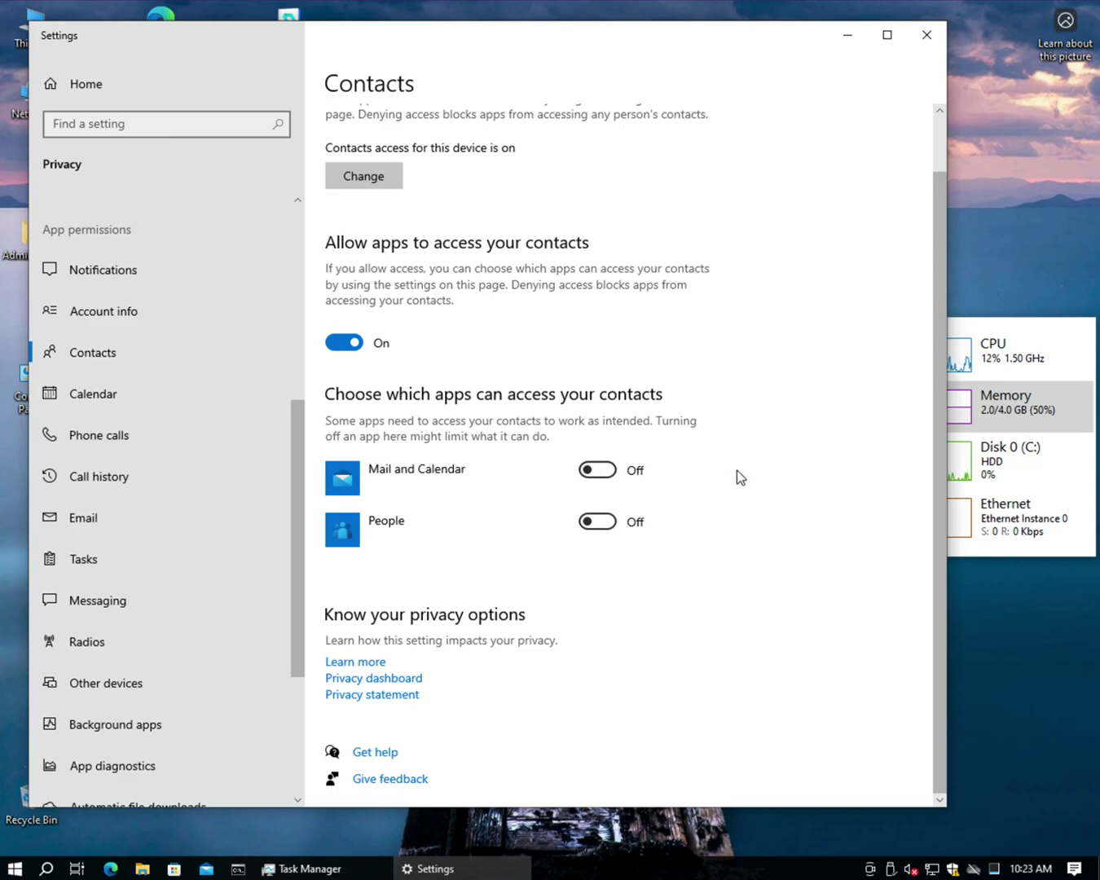
left_click(343, 342)
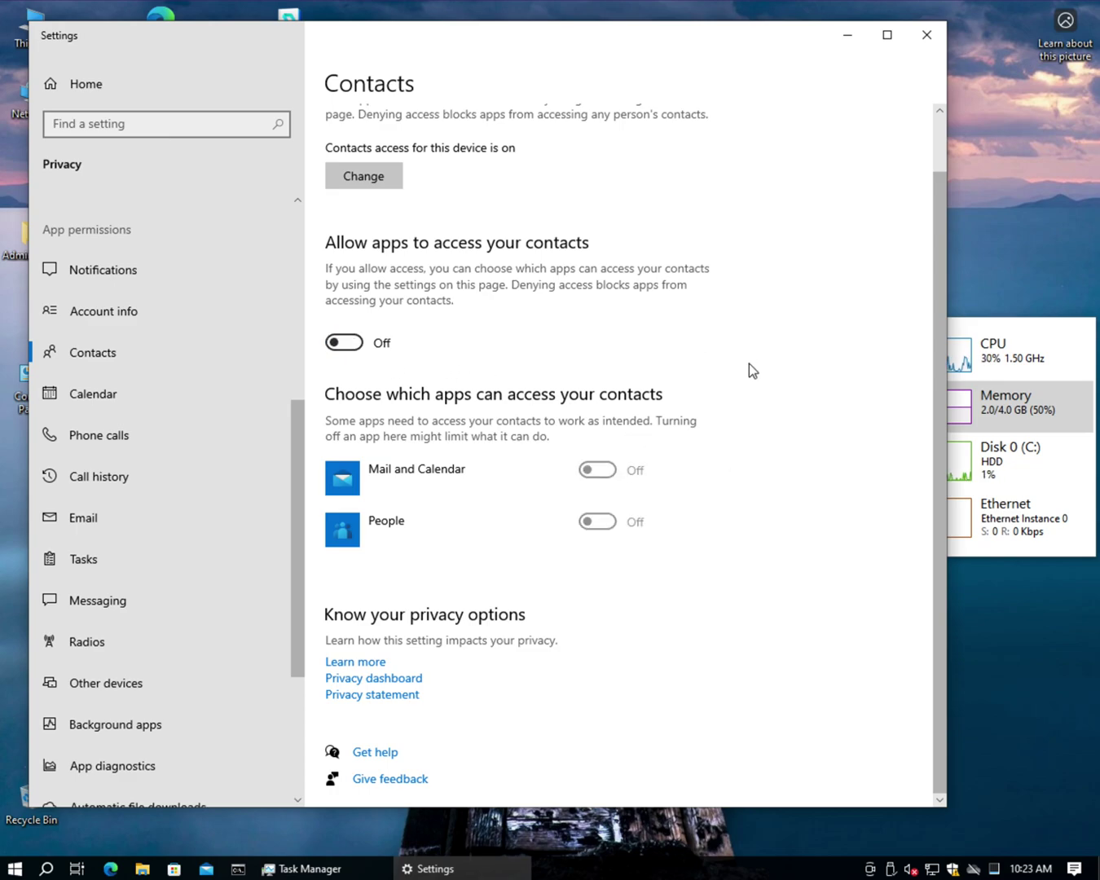
Turn off contacts access for this device.
scroll(777, 416, "up", 2)
scroll(776, 416, "up", 1)
left_click(364, 247)
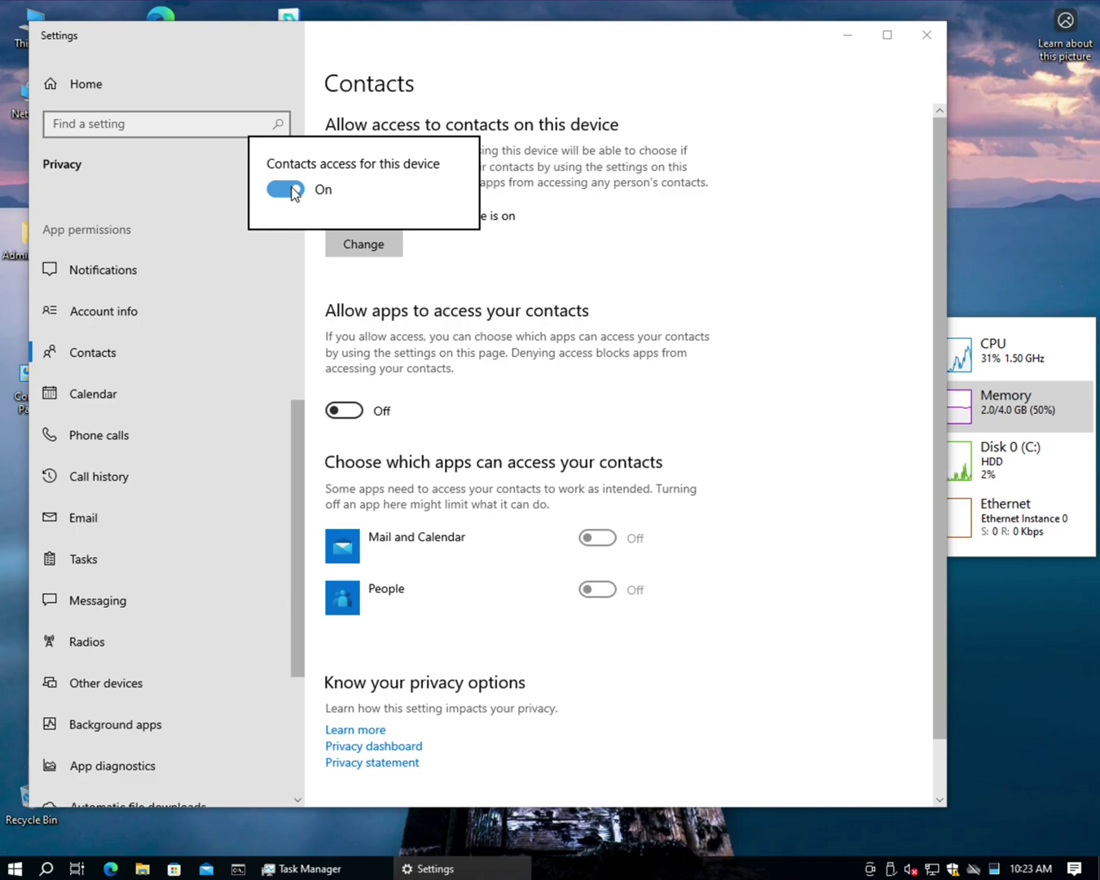
left_click(293, 192)
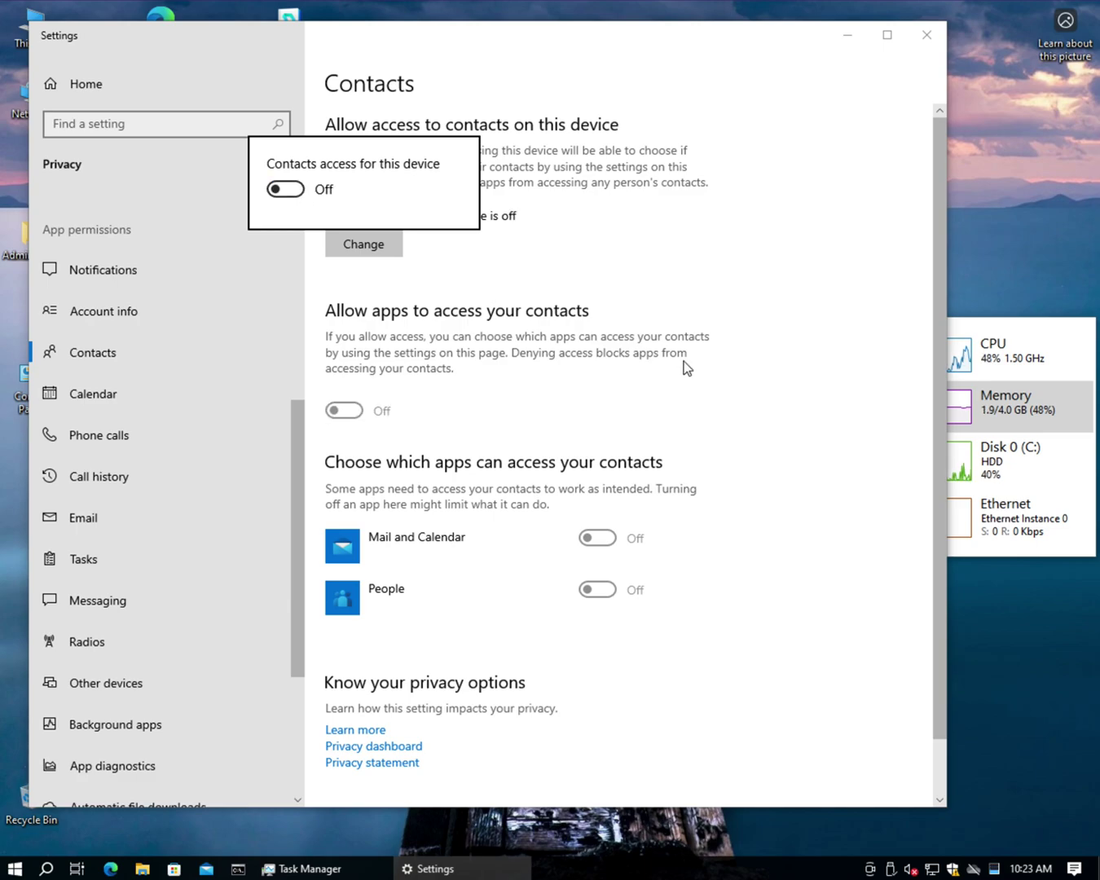
left_click(118, 400)
Turn calendar access off for Mail and Calendar, for all apps, and for this device.
left_click(89, 395)
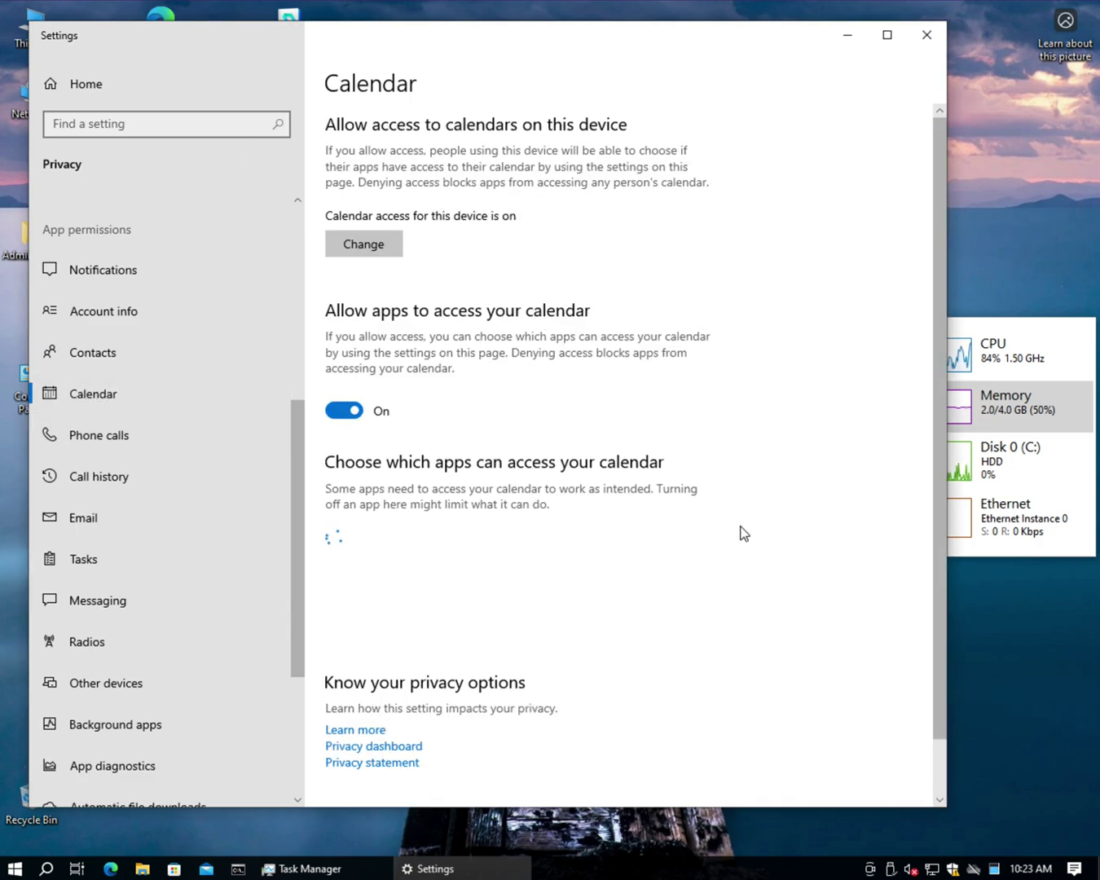
scroll(743, 533, "down", 2)
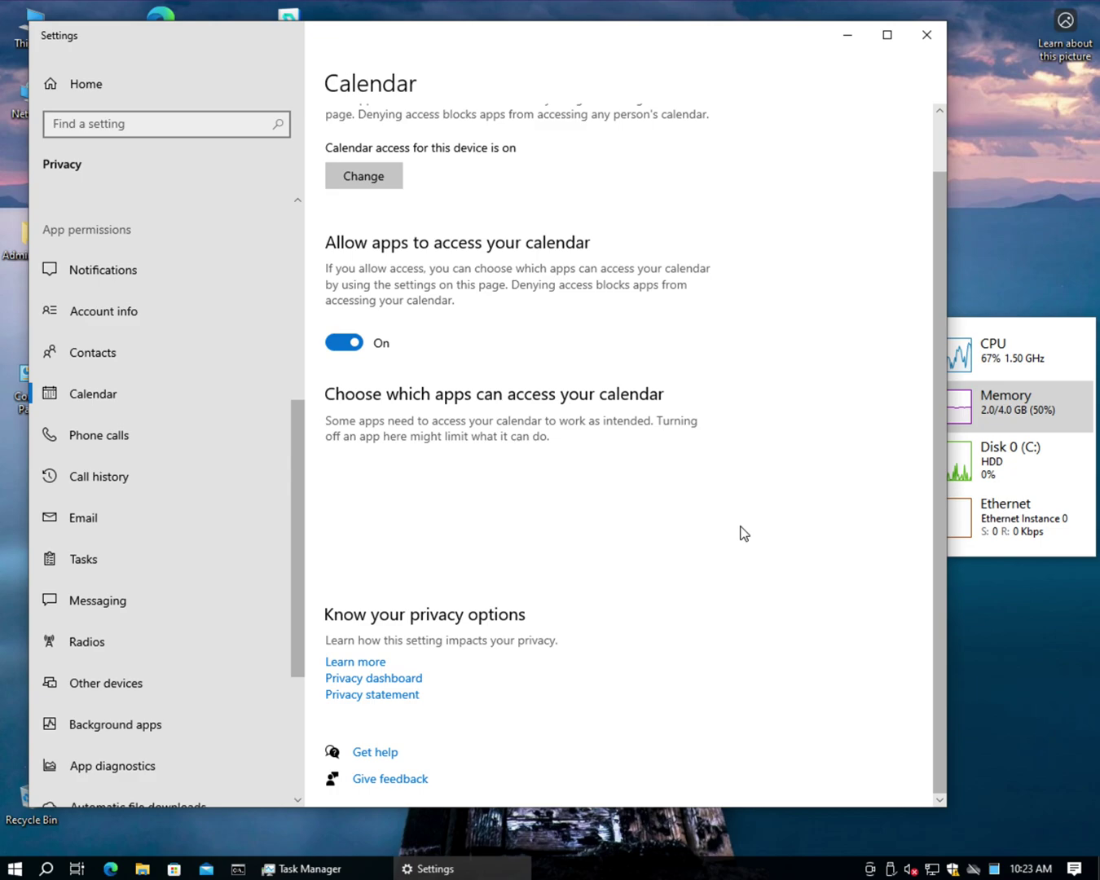
left_click(606, 477)
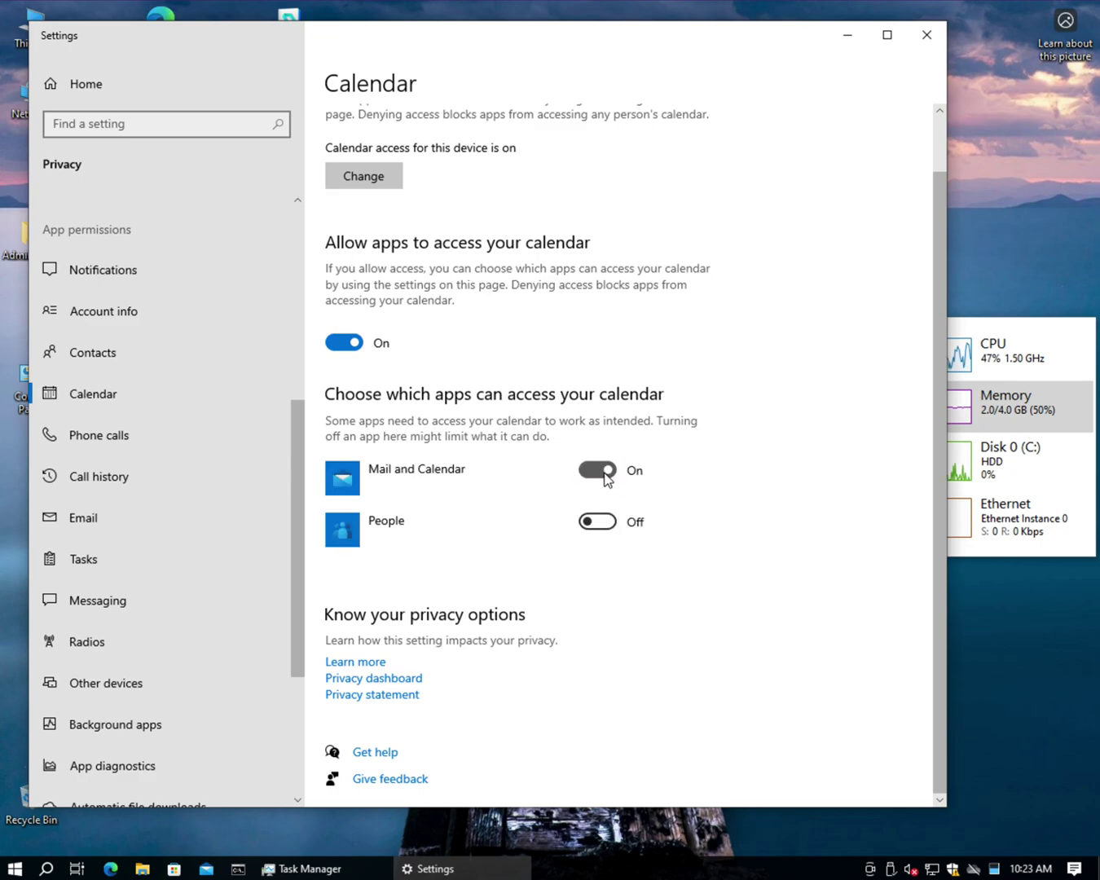
left_click(344, 342)
scroll(686, 374, "up", 2)
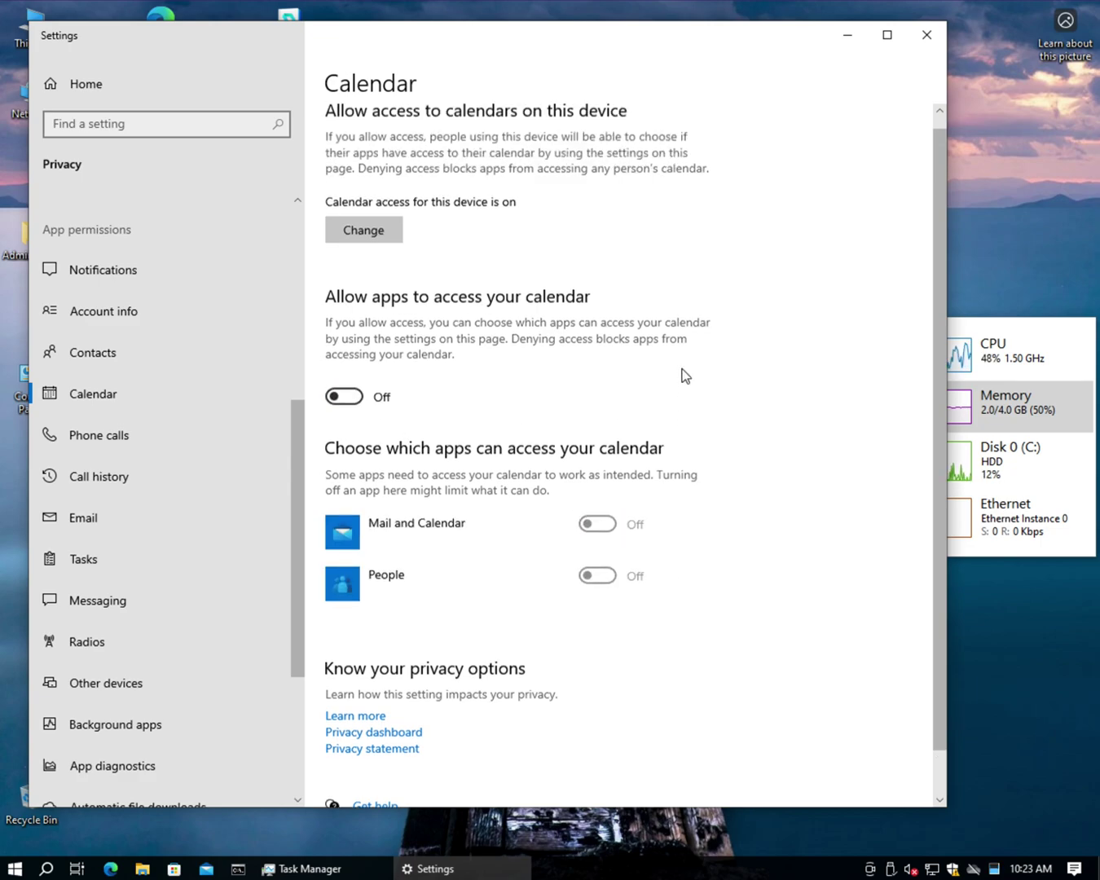
left_click(349, 247)
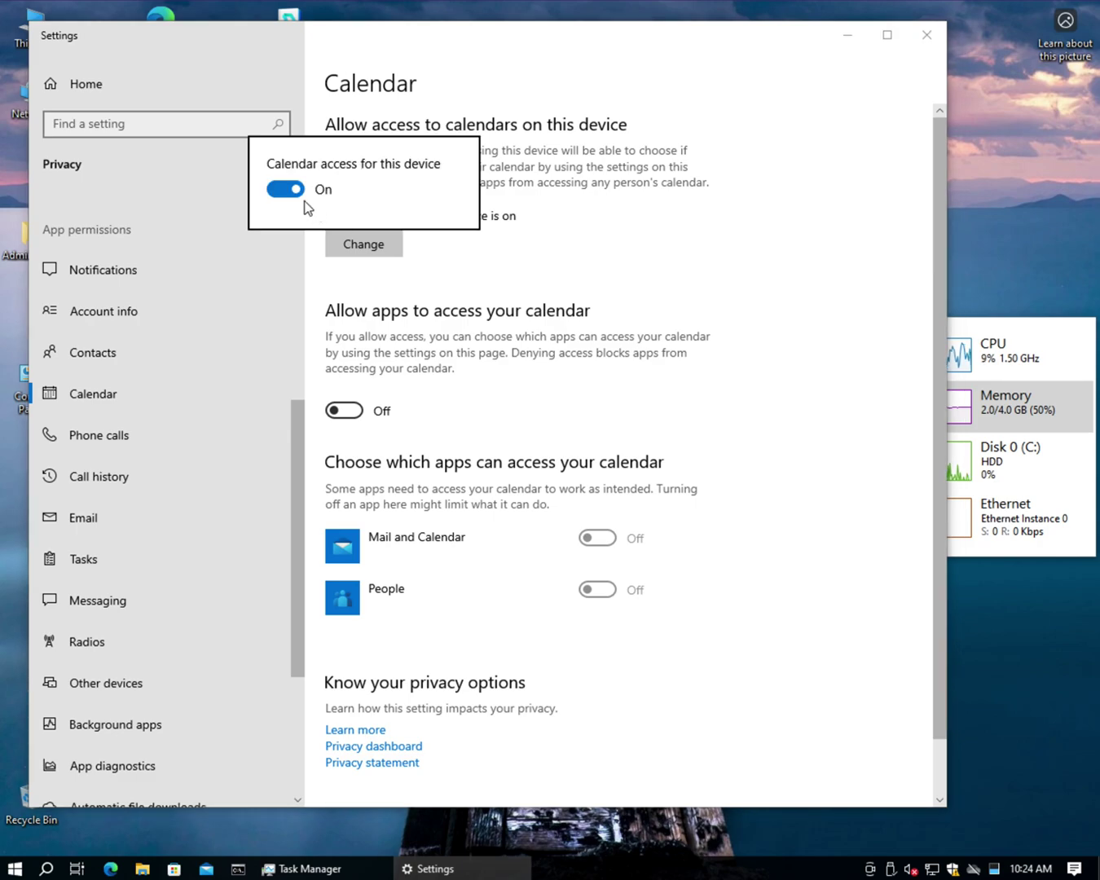
left_click(286, 191)
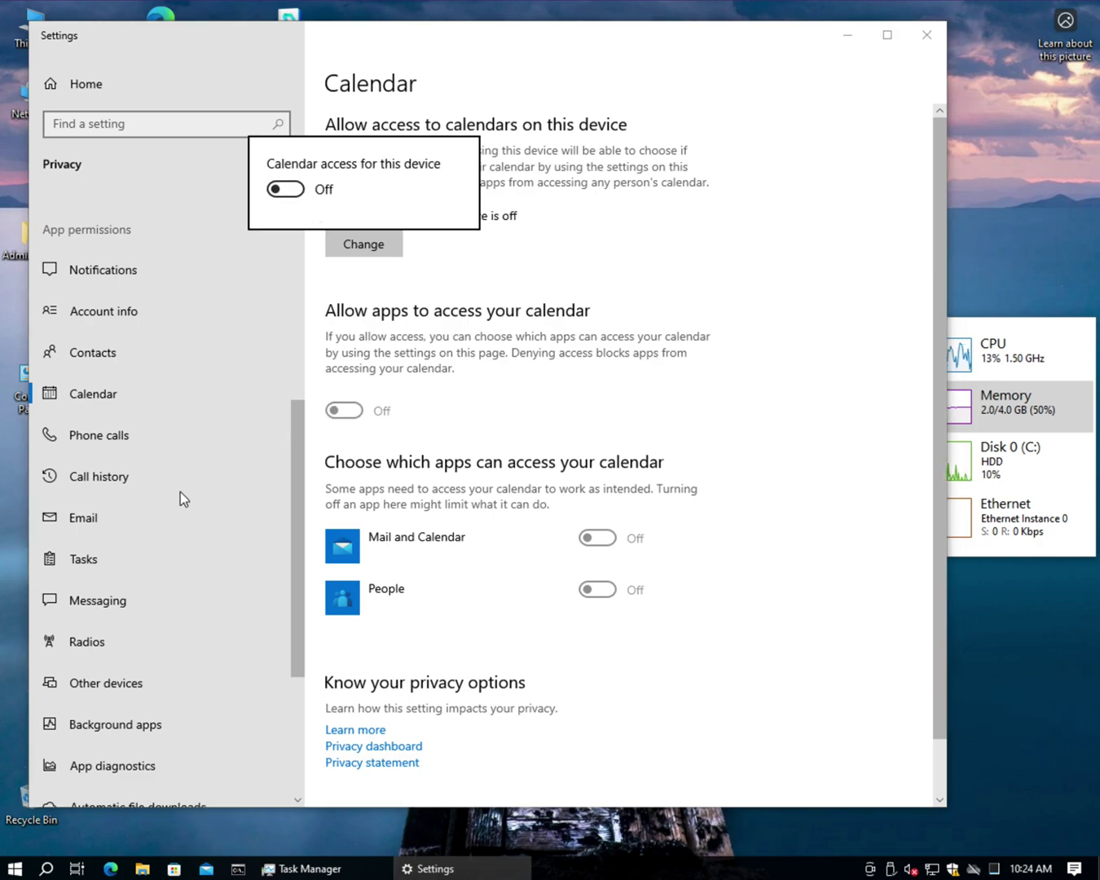
Turn off phone call access for apps and for this device.
left_click(105, 445)
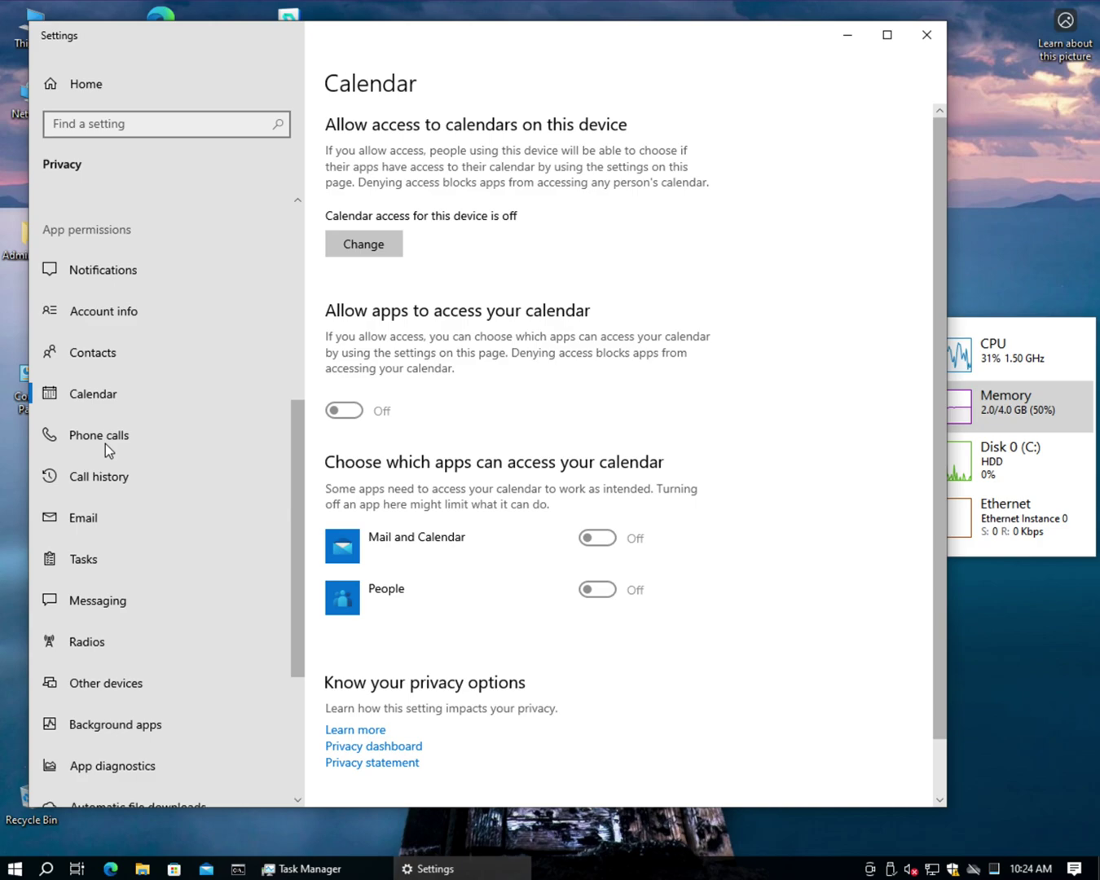
left_click(121, 437)
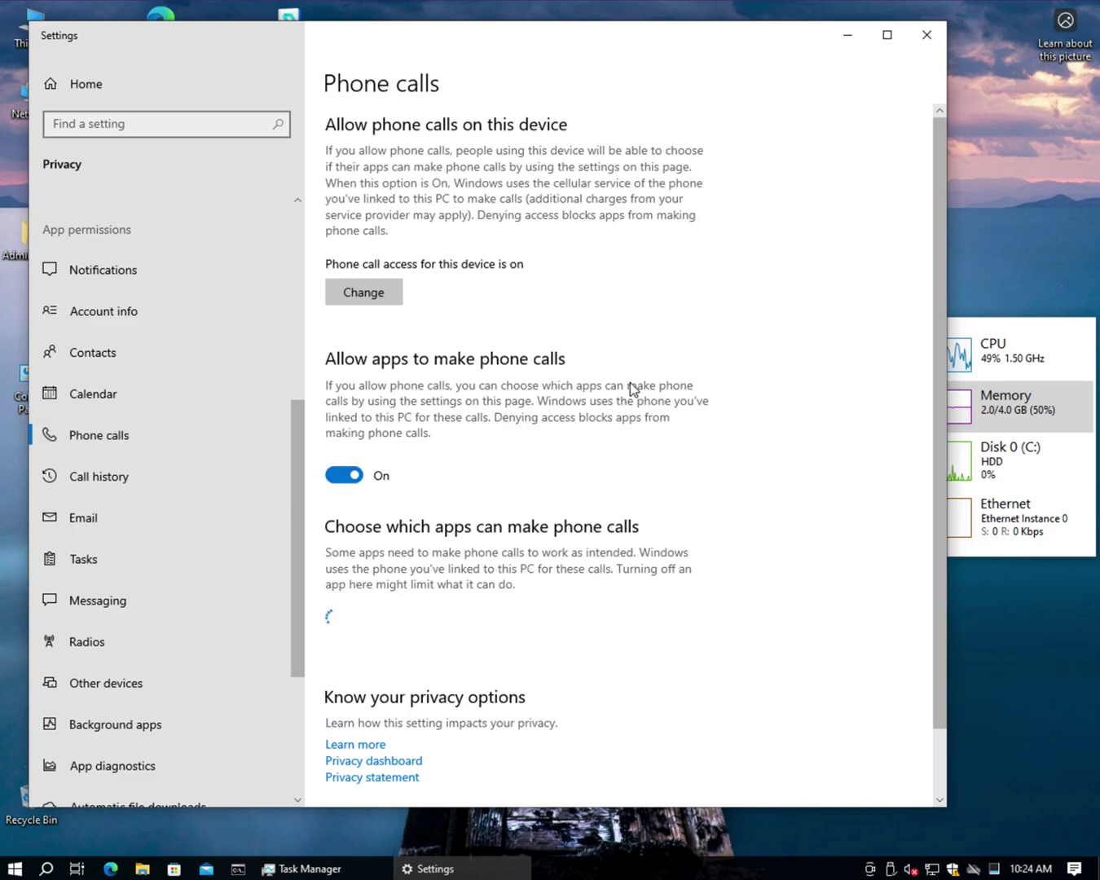
scroll(770, 569, "down", 2)
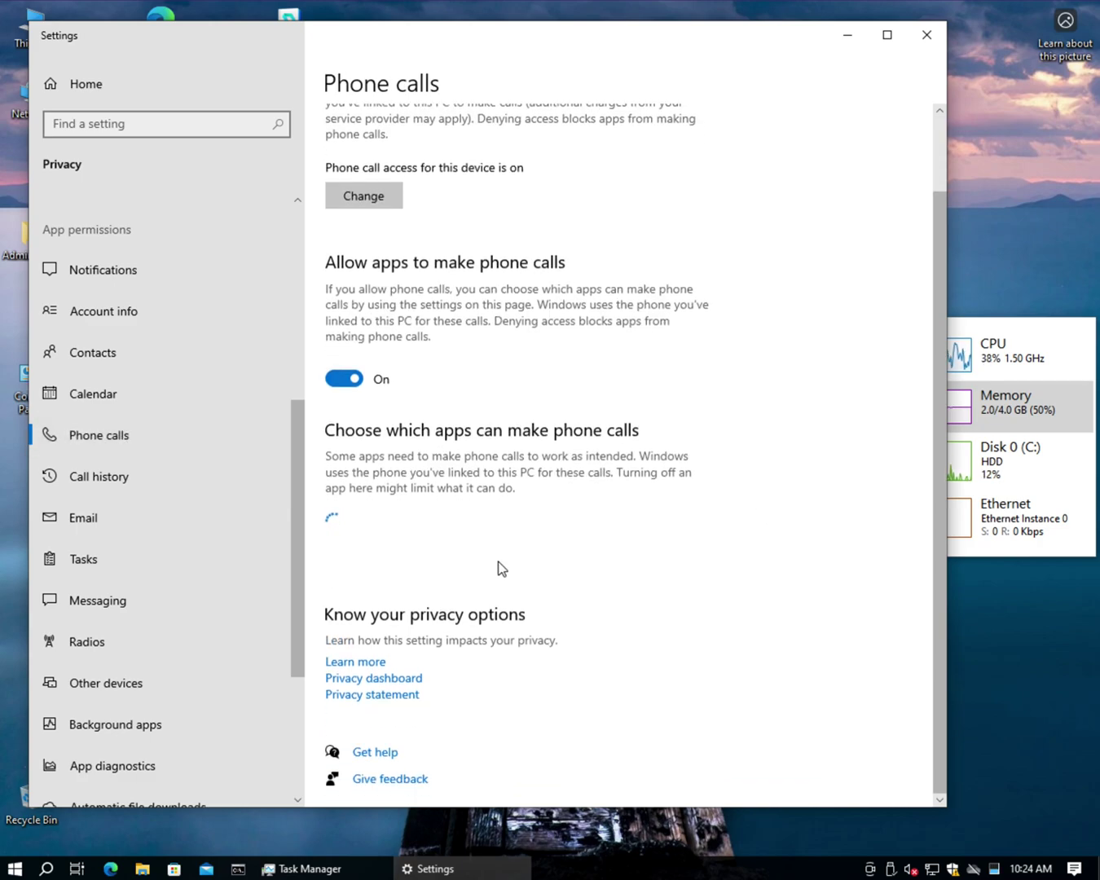
left_click(347, 380)
left_click(365, 197)
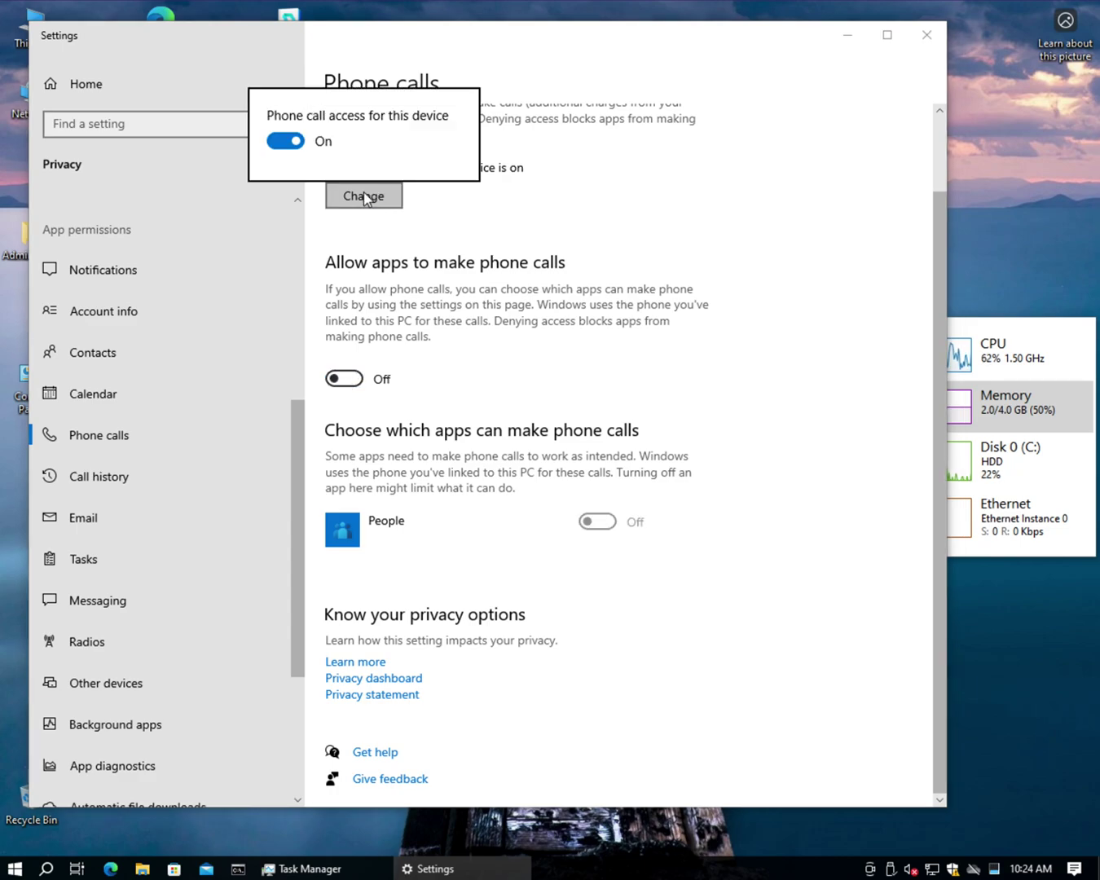
left_click(296, 146)
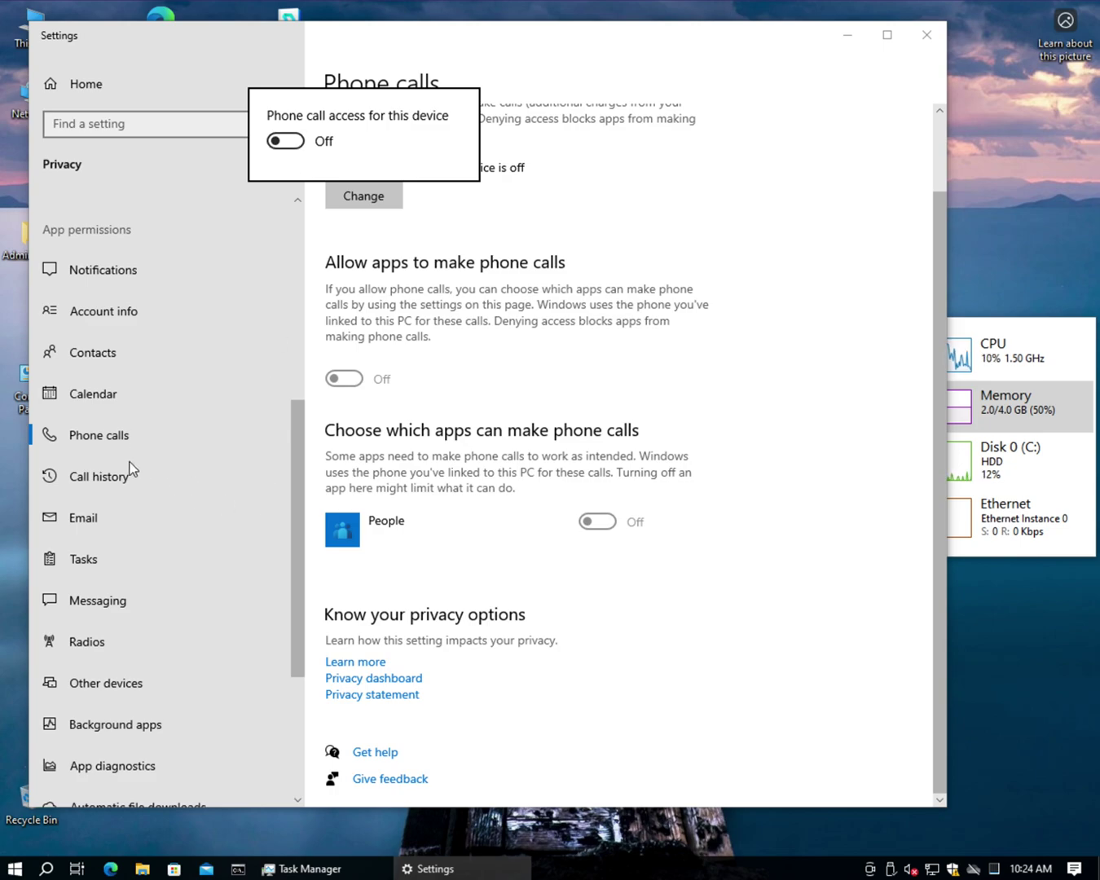
left_click(118, 486)
Turn off call history access for apps and for this device.
left_click(98, 480)
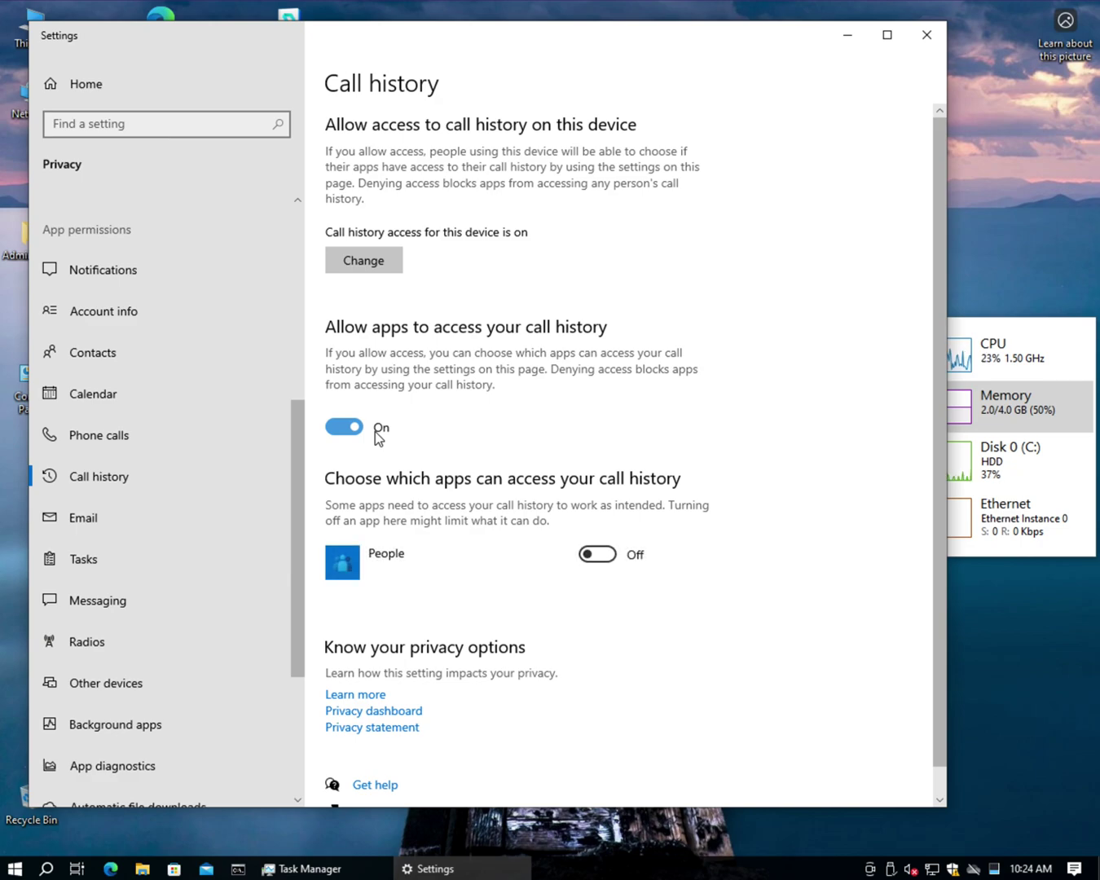
left_click(343, 425)
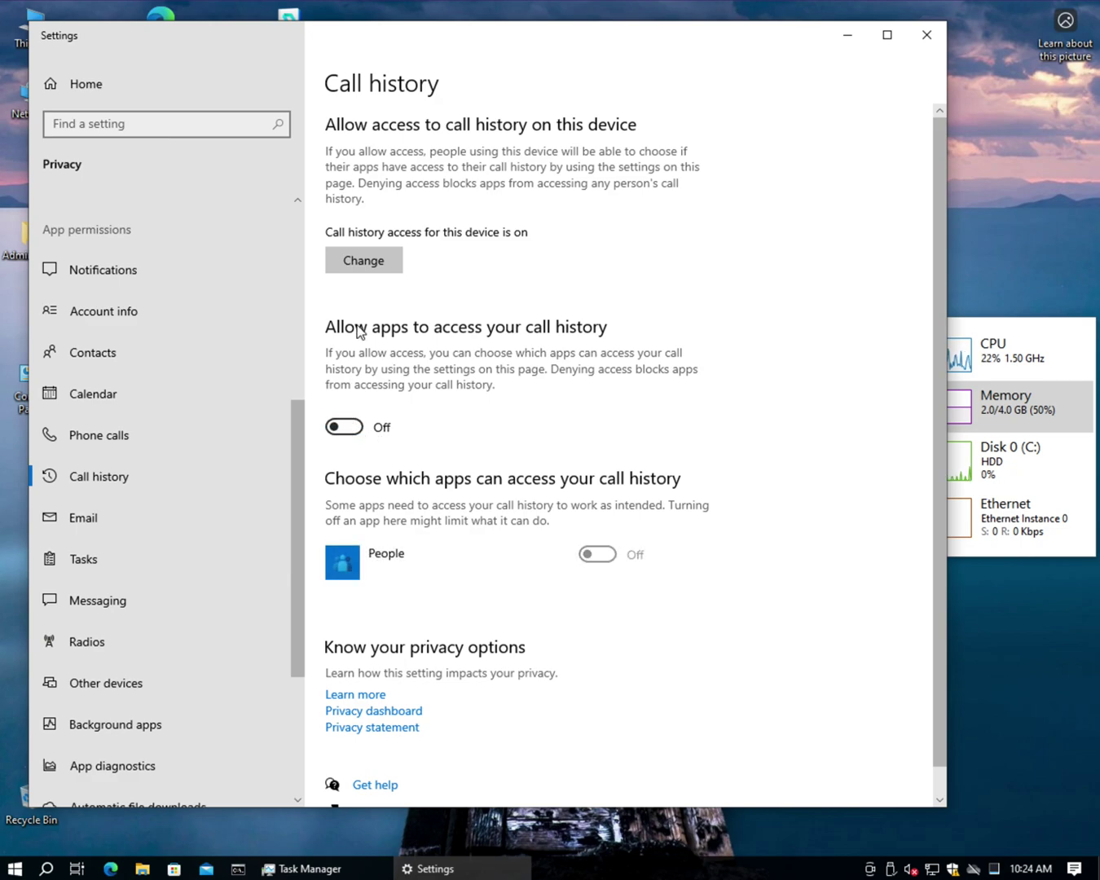
left_click(369, 260)
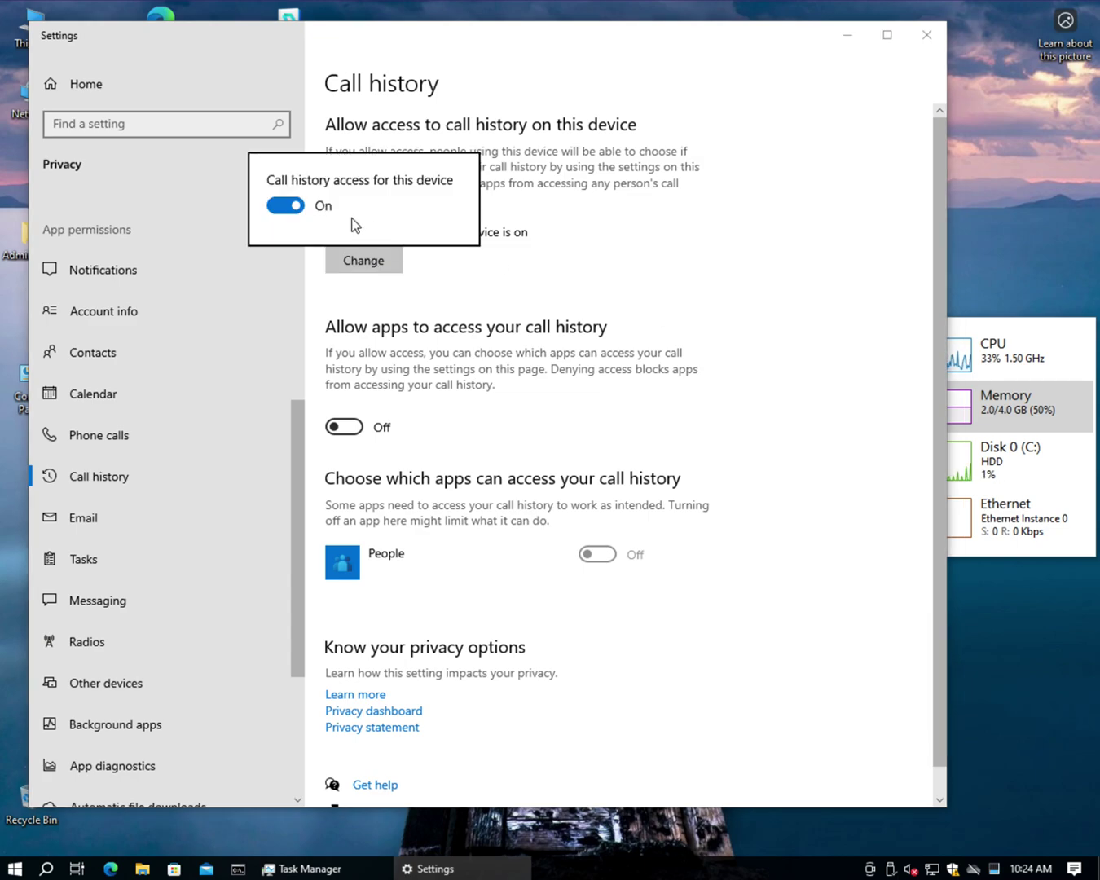
left_click(293, 207)
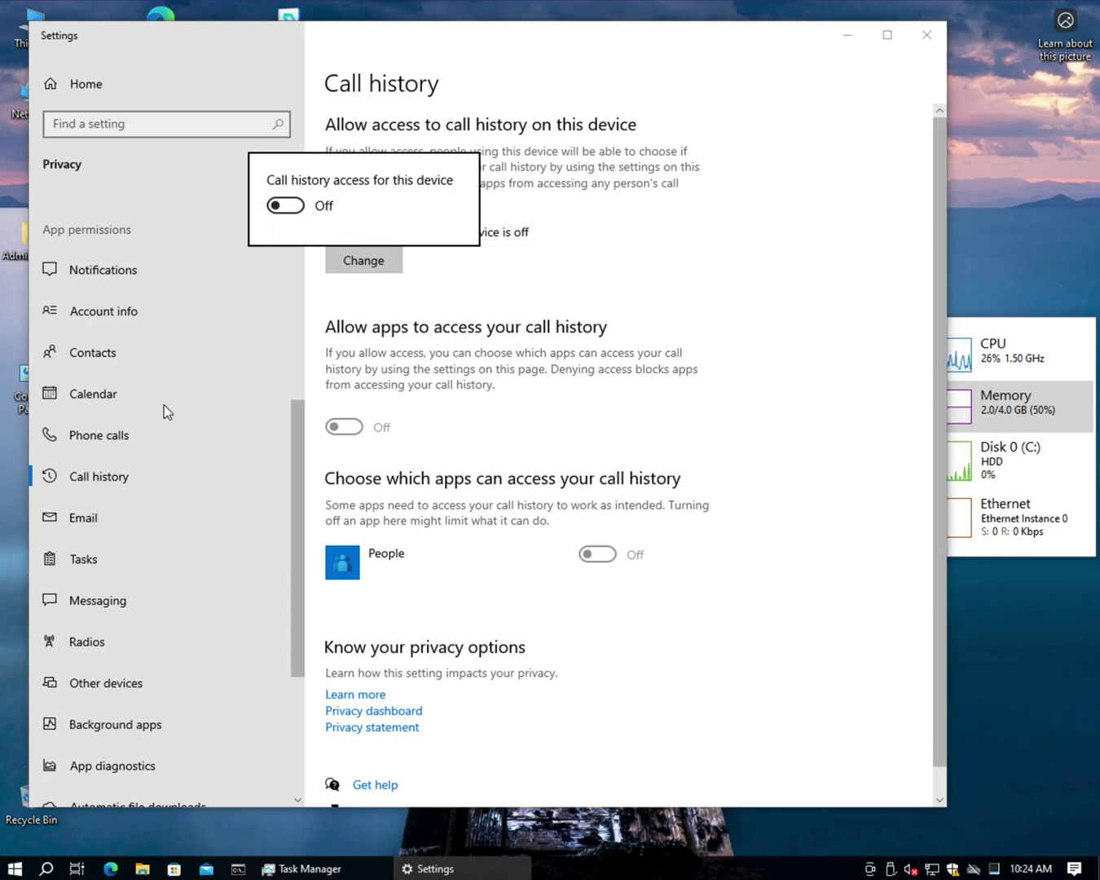
left_click(100, 521)
Switch email access off for Mail and Calendar, for all apps, and for this device.
left_click(101, 522)
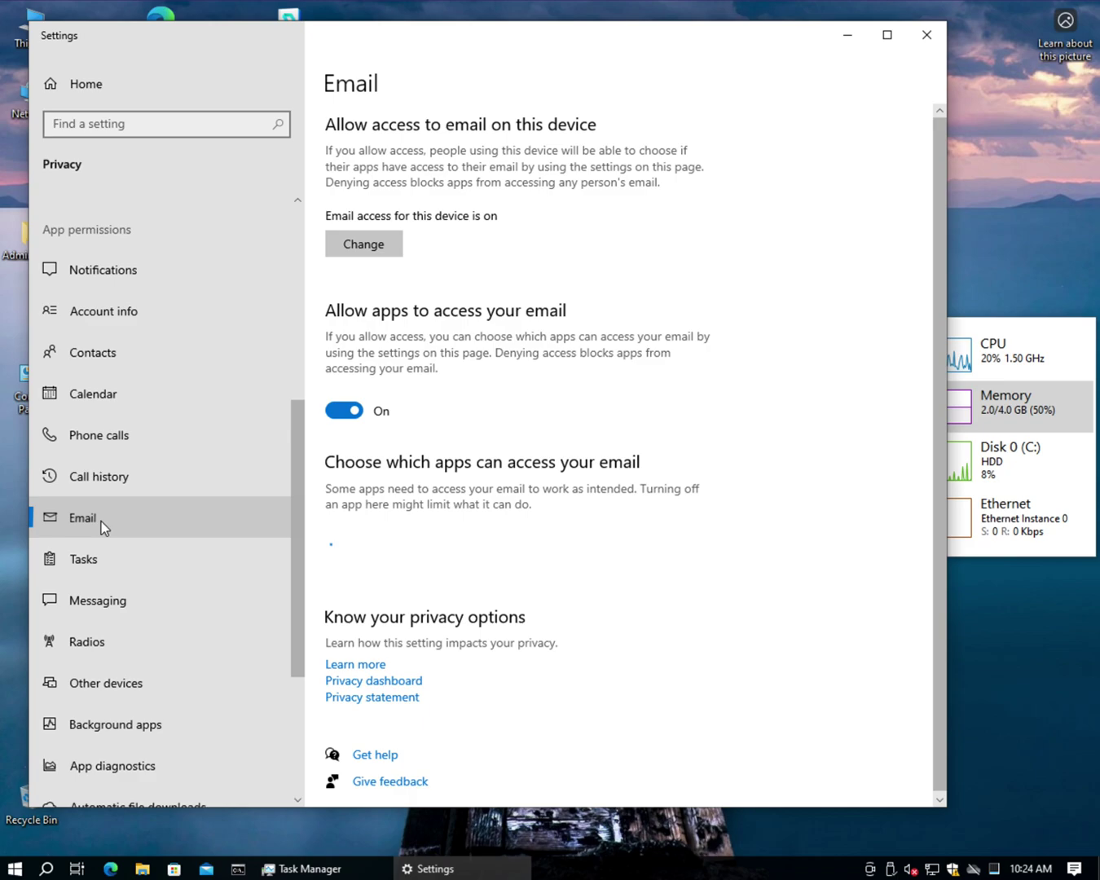
left_click_drag(300, 498, 295, 709)
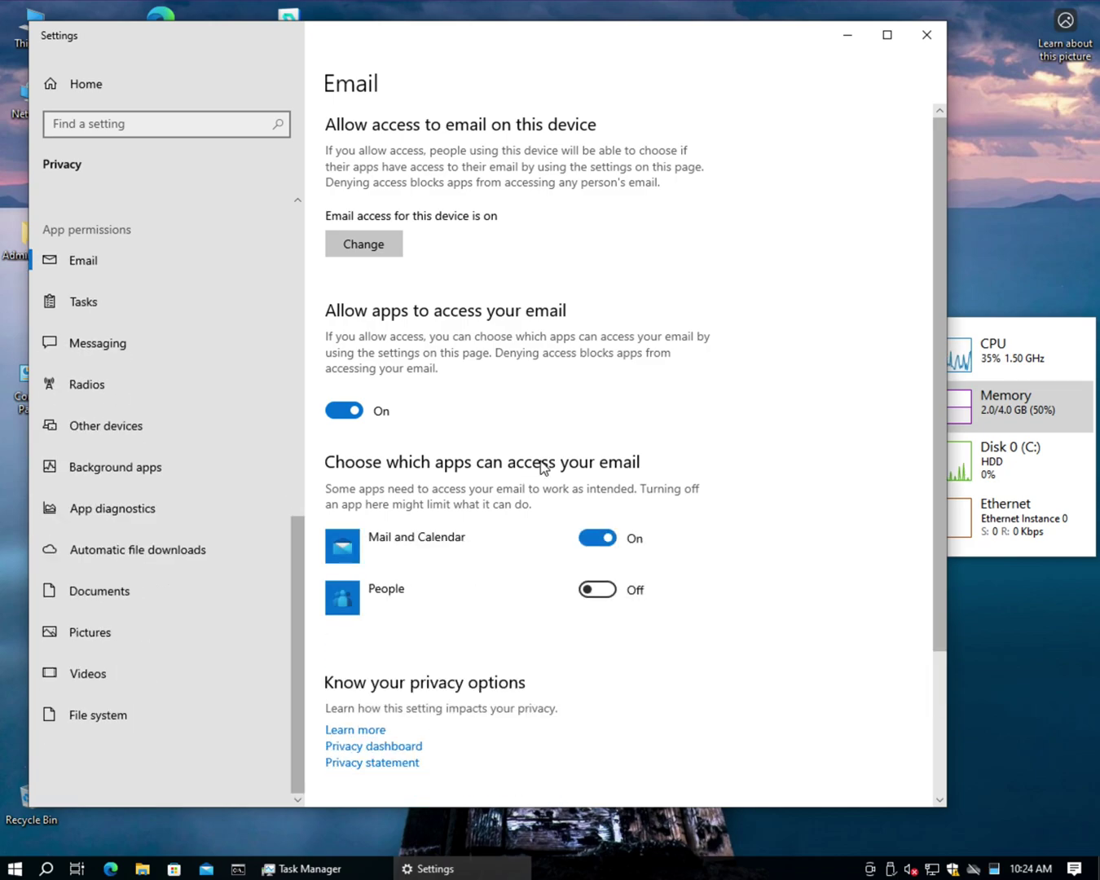
left_click(599, 539)
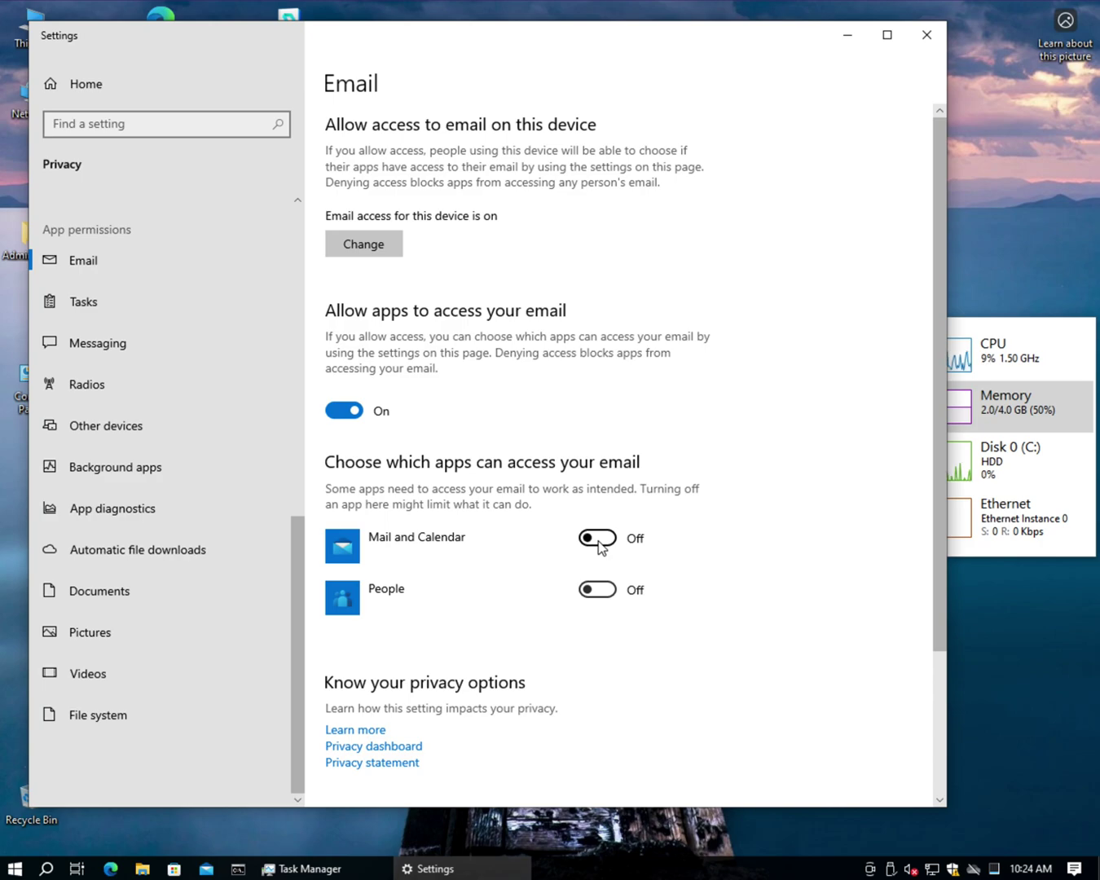
left_click(340, 411)
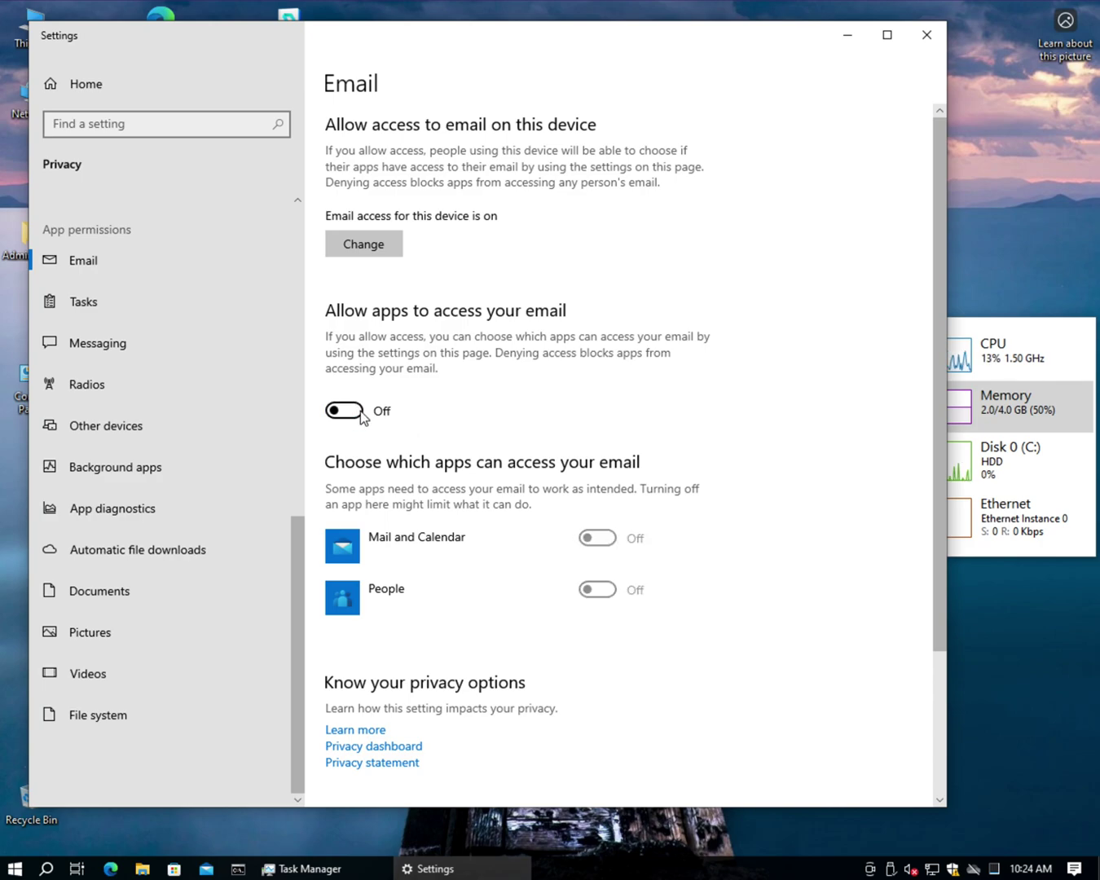
left_click(362, 246)
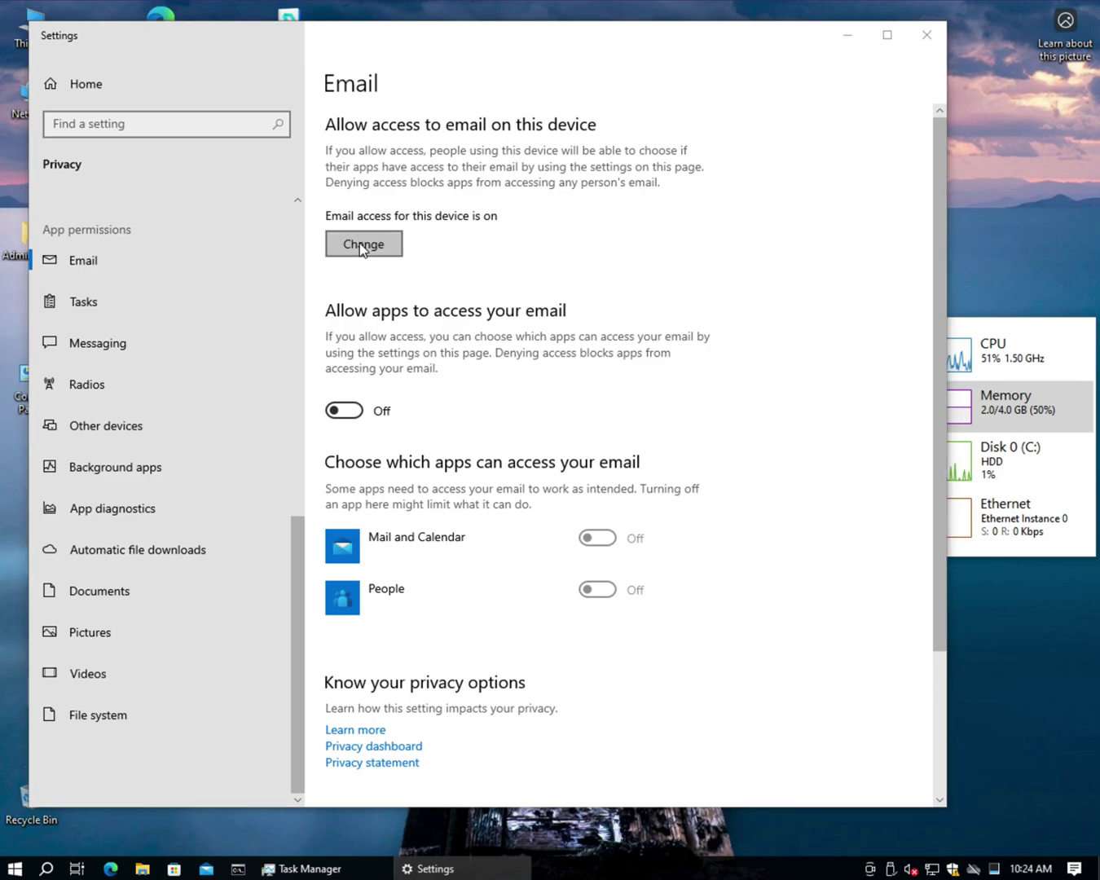
left_click(295, 194)
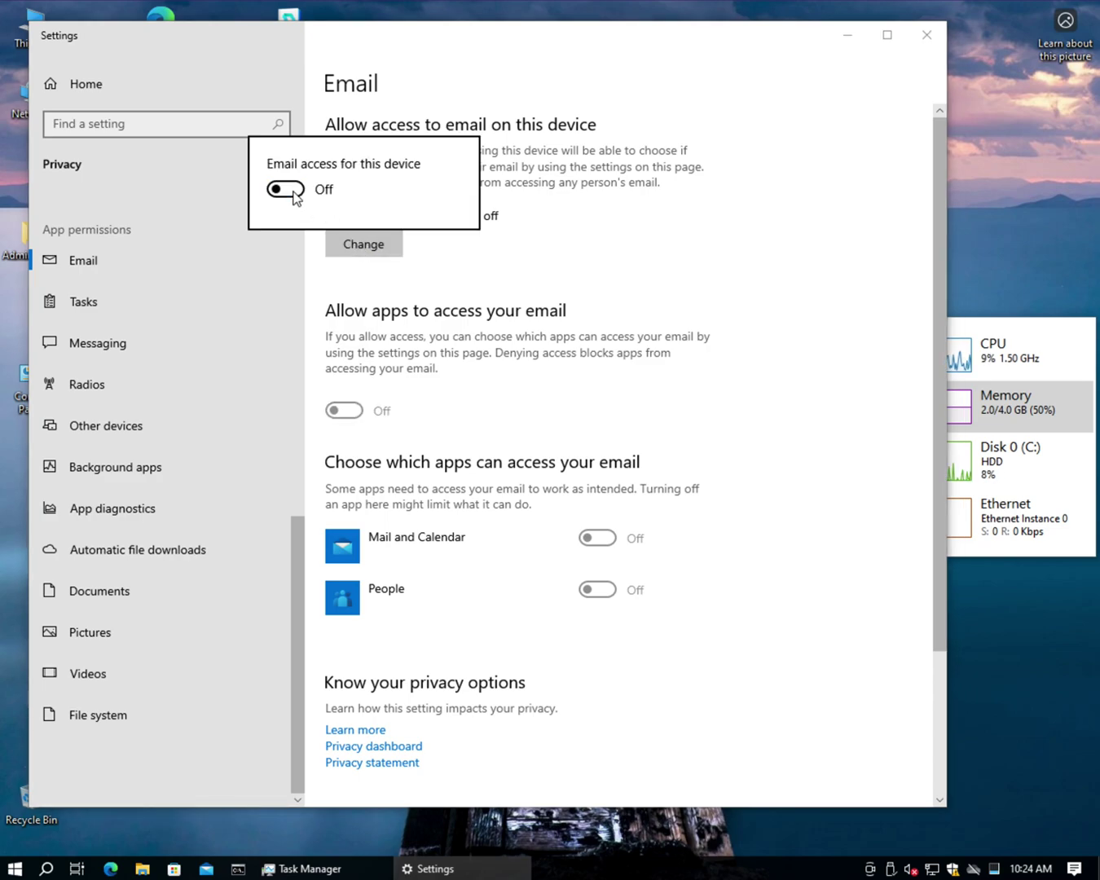
left_click(642, 346)
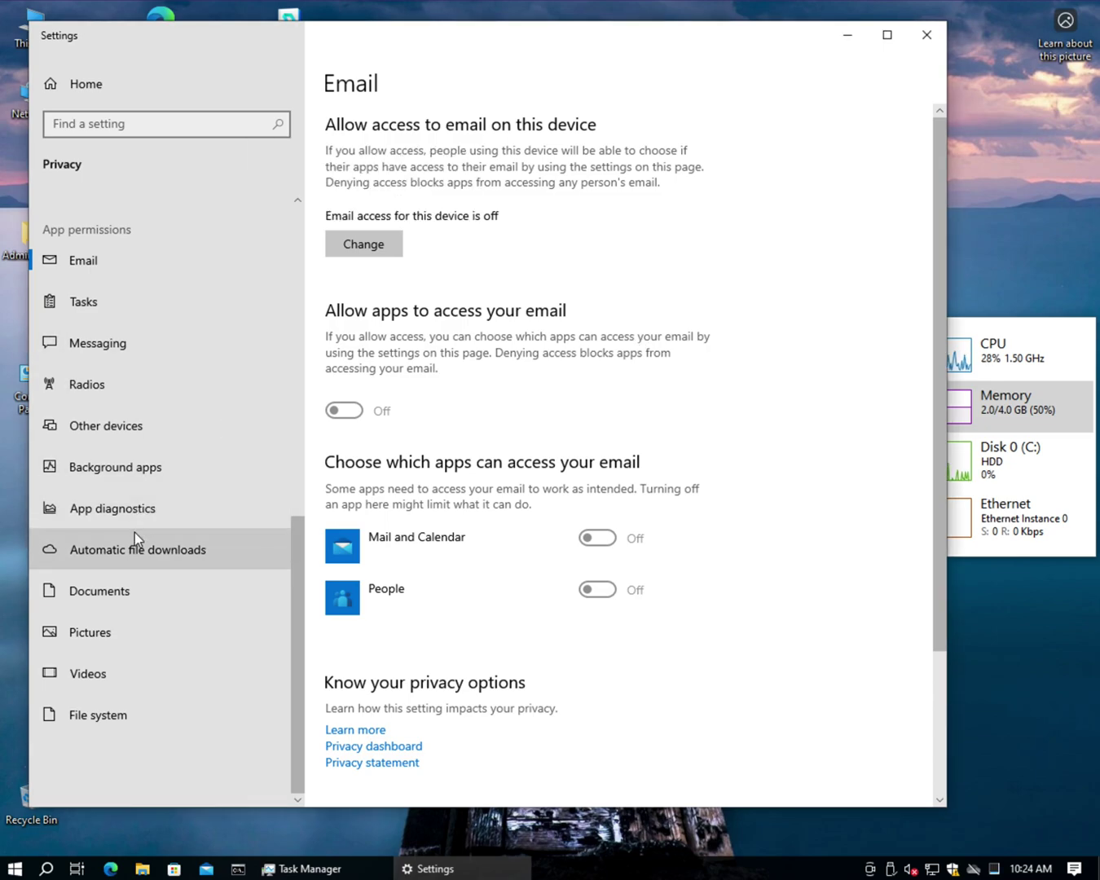
left_click(91, 298)
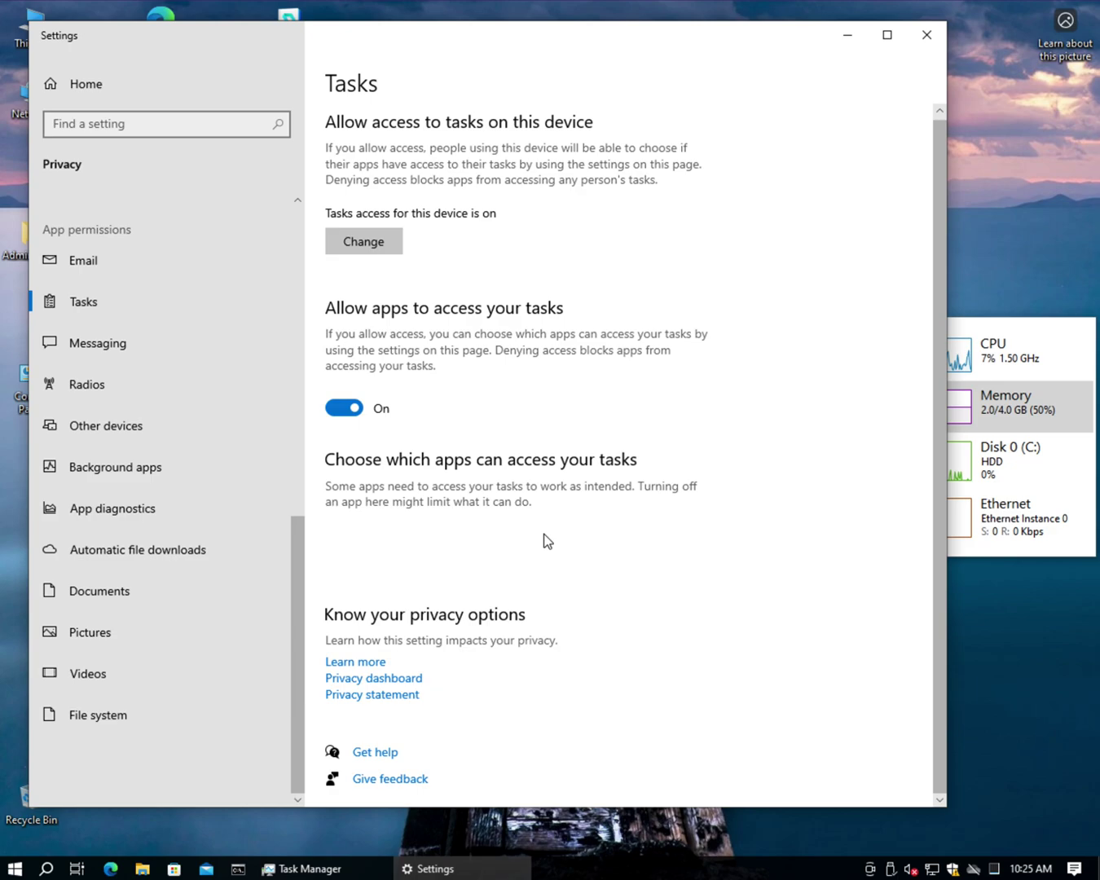
Turn off tasks access for apps and for this device.
left_click(343, 408)
left_click(365, 248)
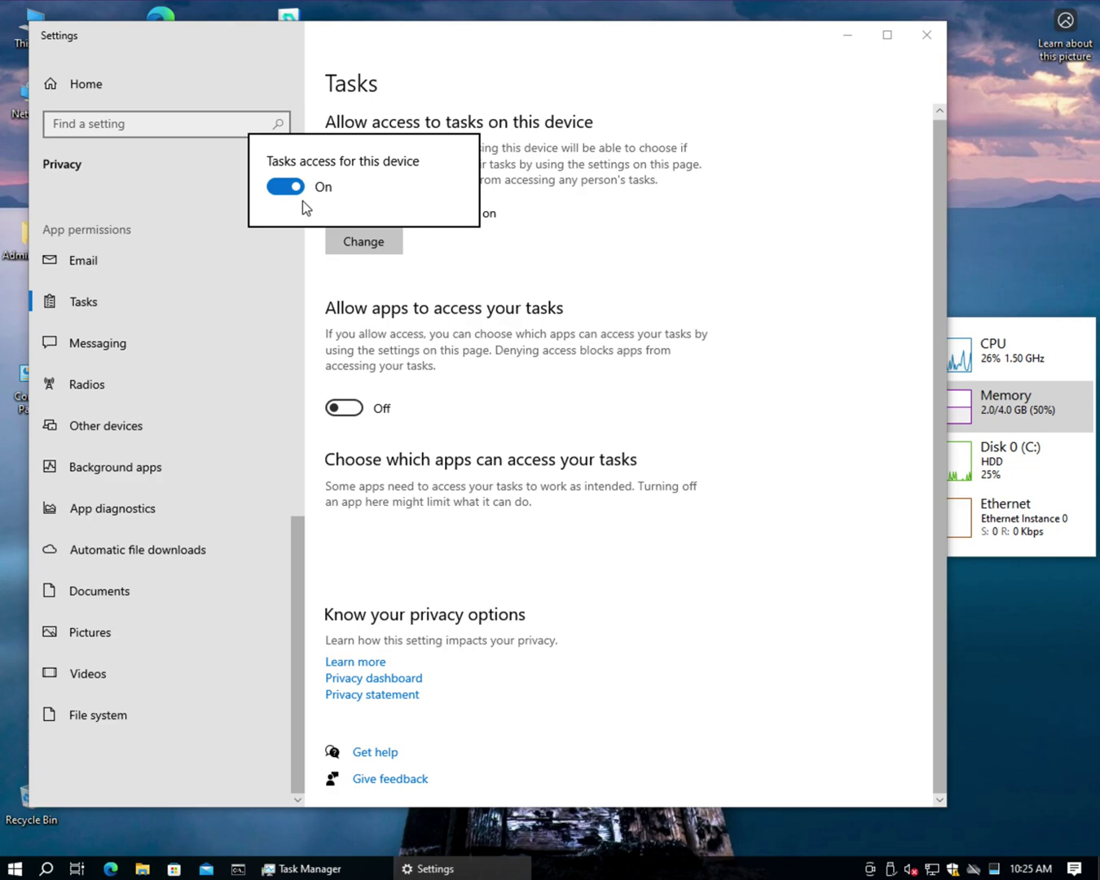
left_click(287, 189)
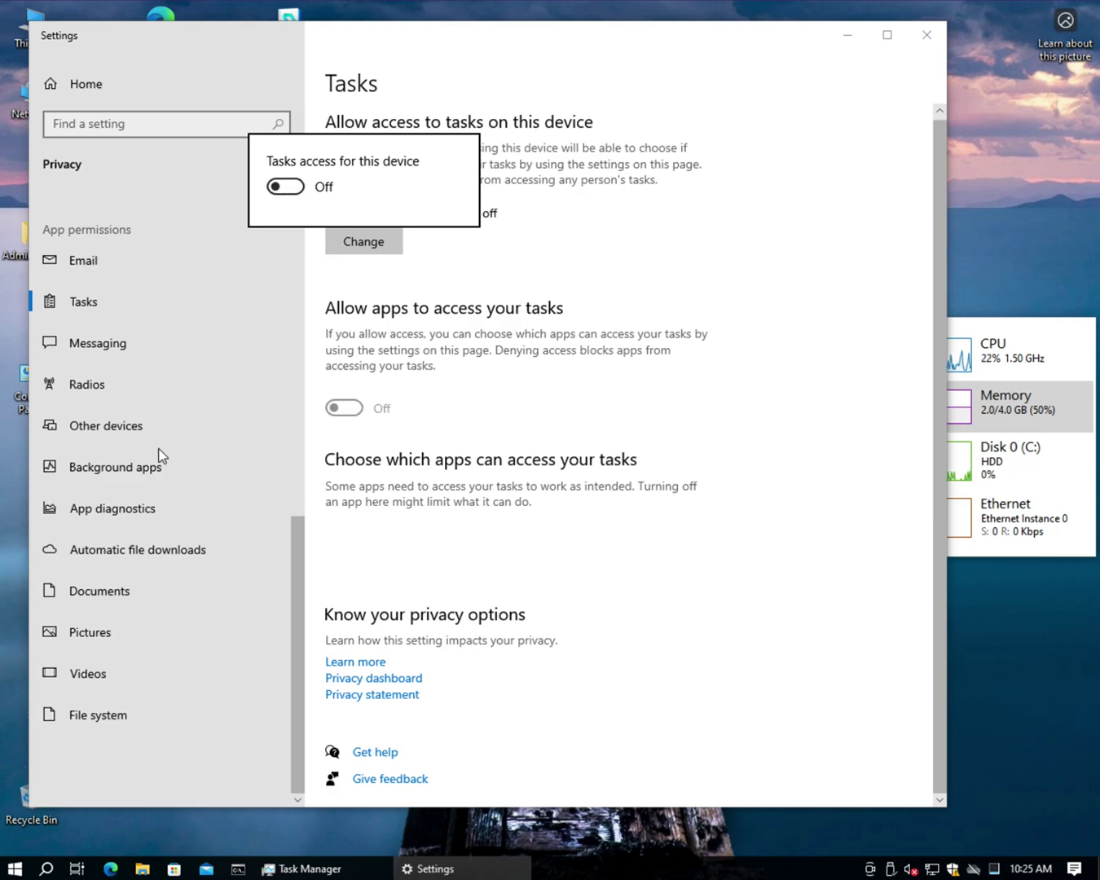
left_click(90, 348)
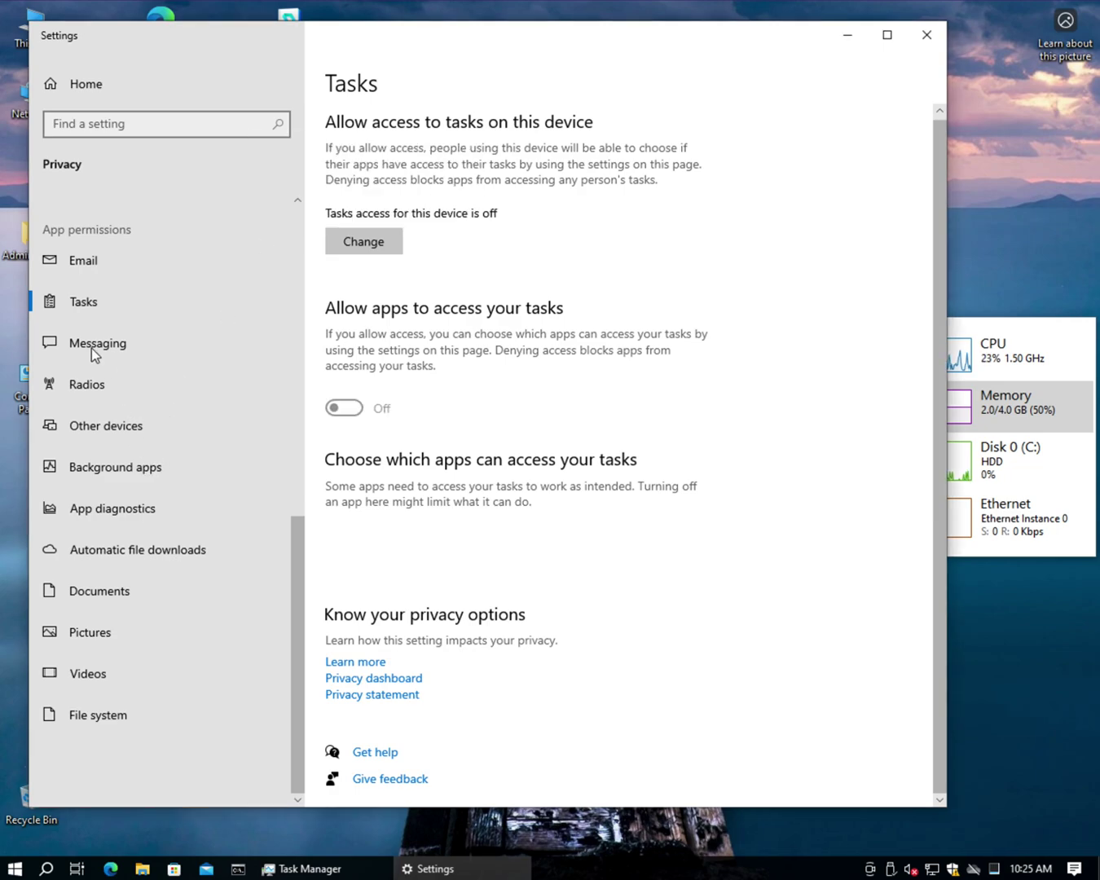
Turn off messaging access for apps and for this device.
left_click(71, 347)
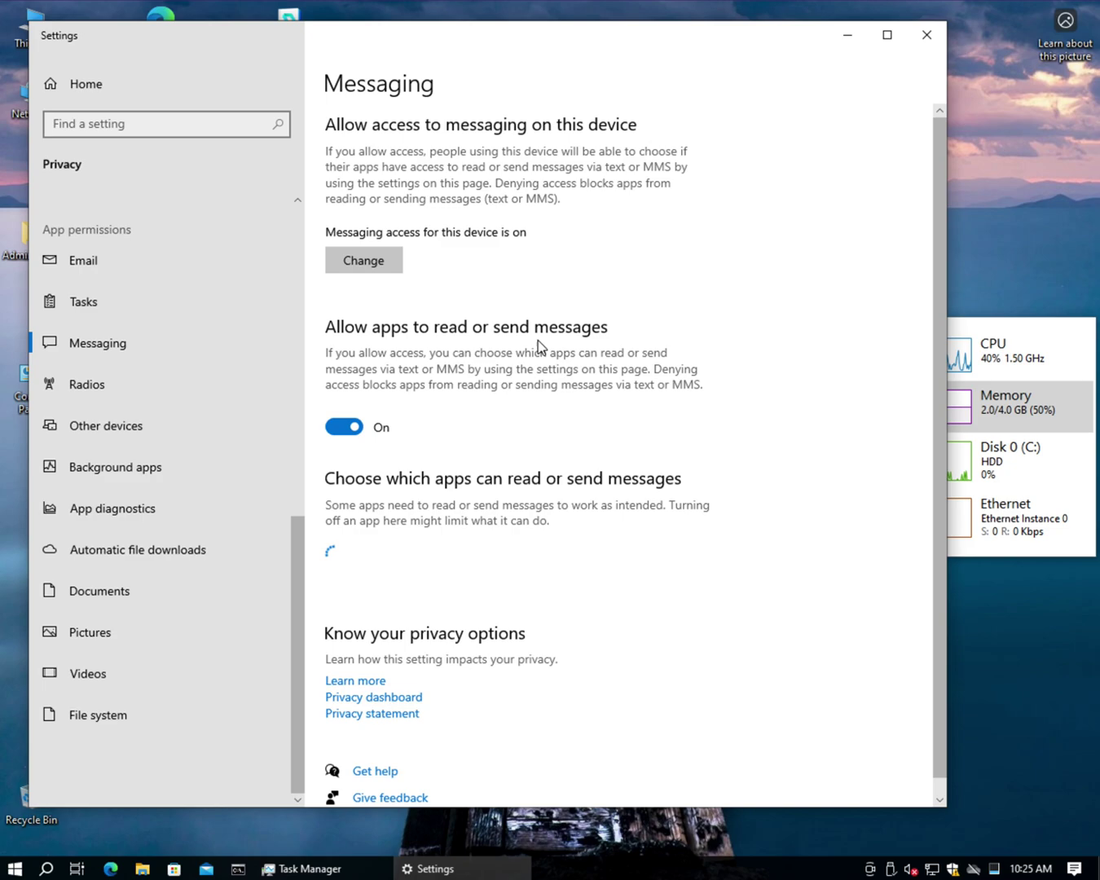
scroll(538, 501, "down", 1)
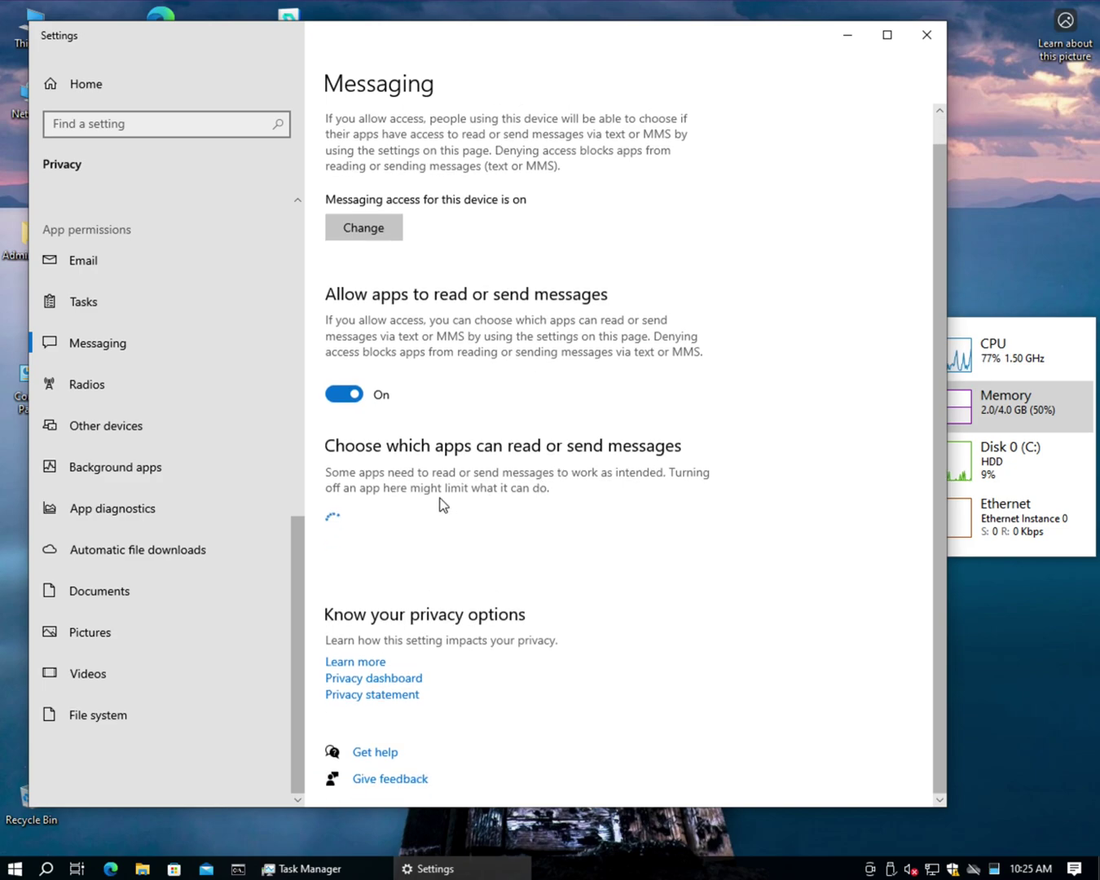
left_click(359, 400)
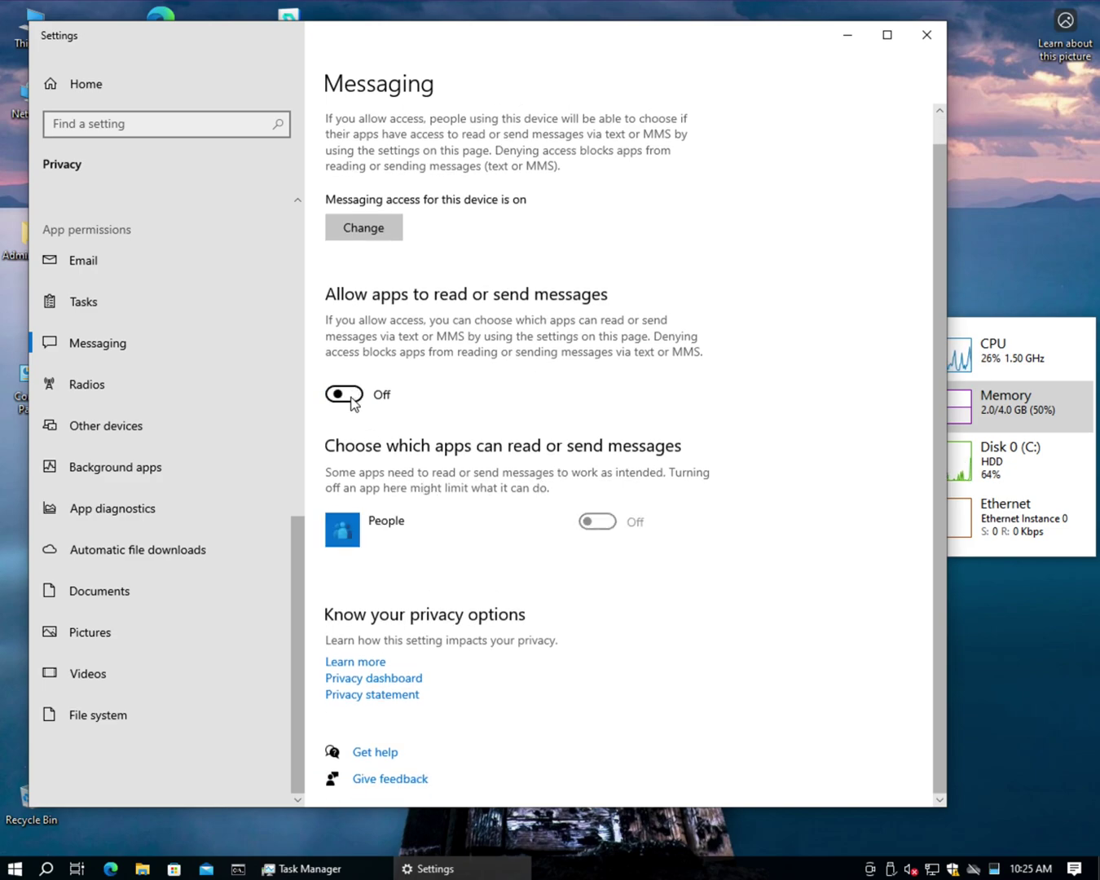
left_click(374, 229)
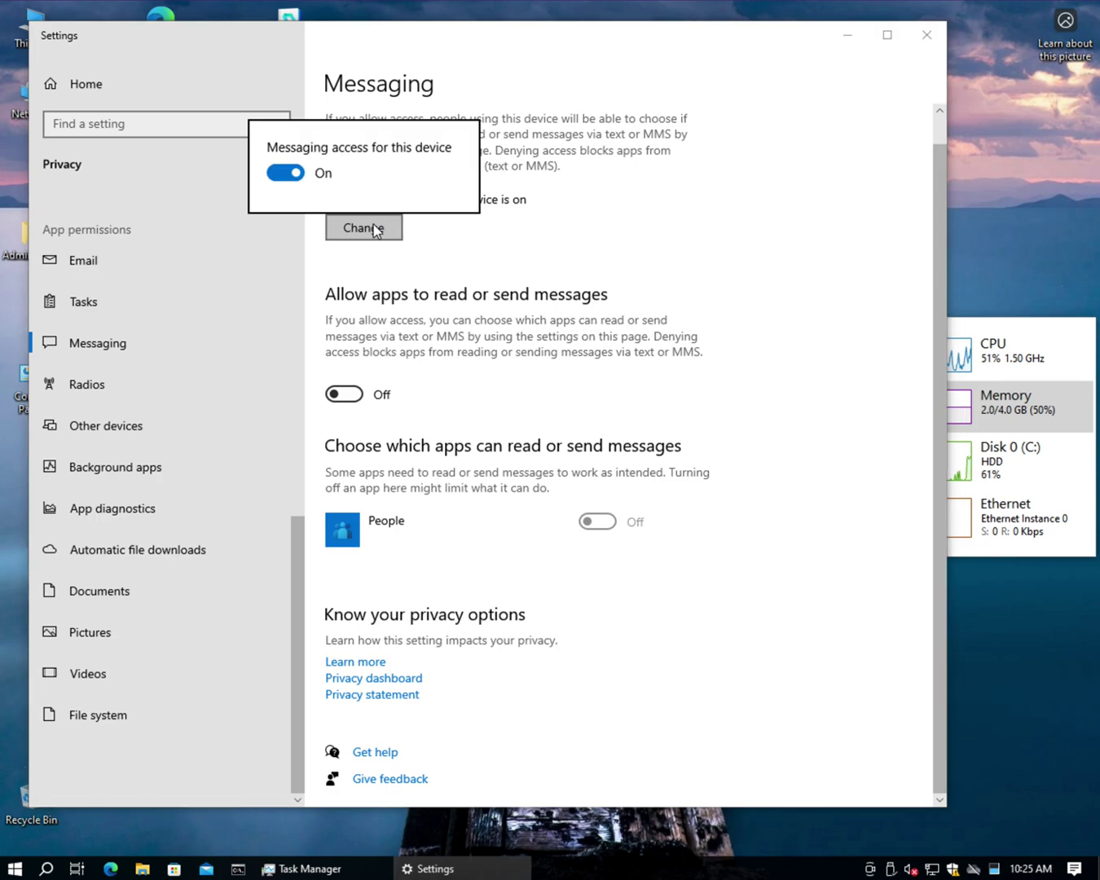
left_click(296, 177)
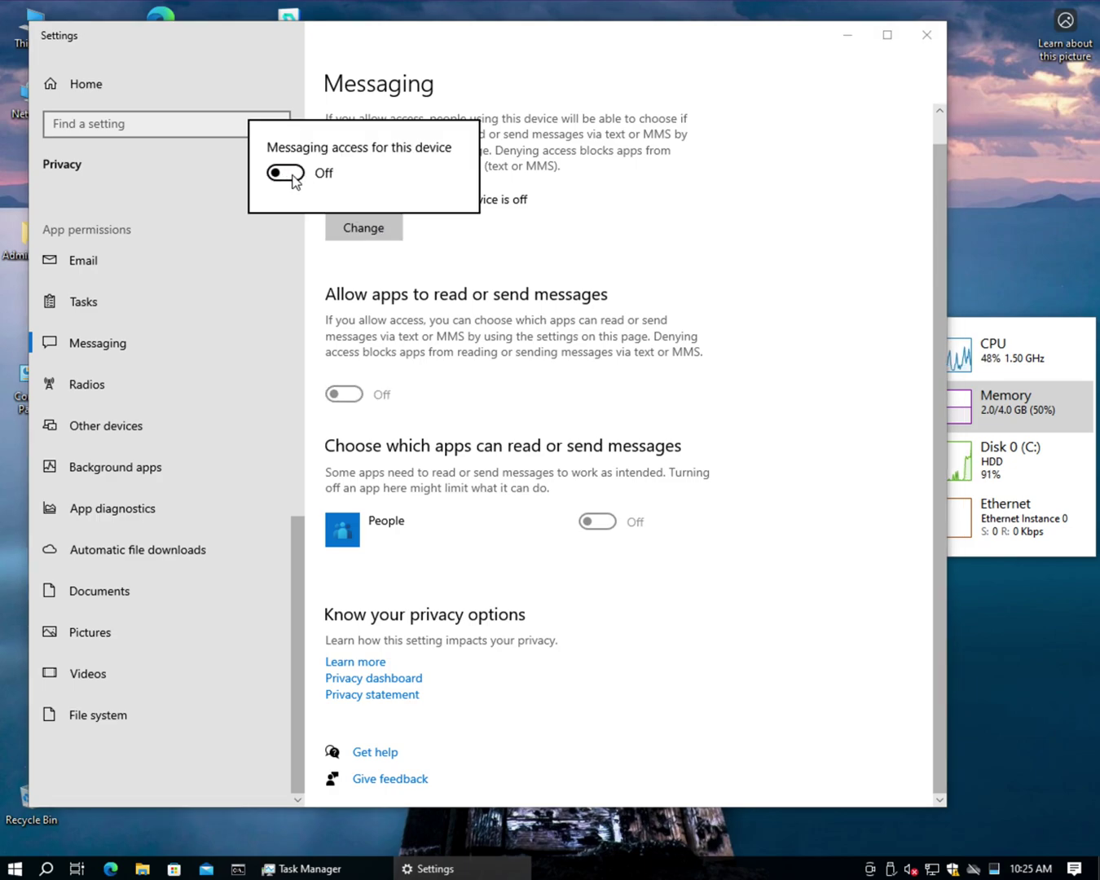
left_click(489, 352)
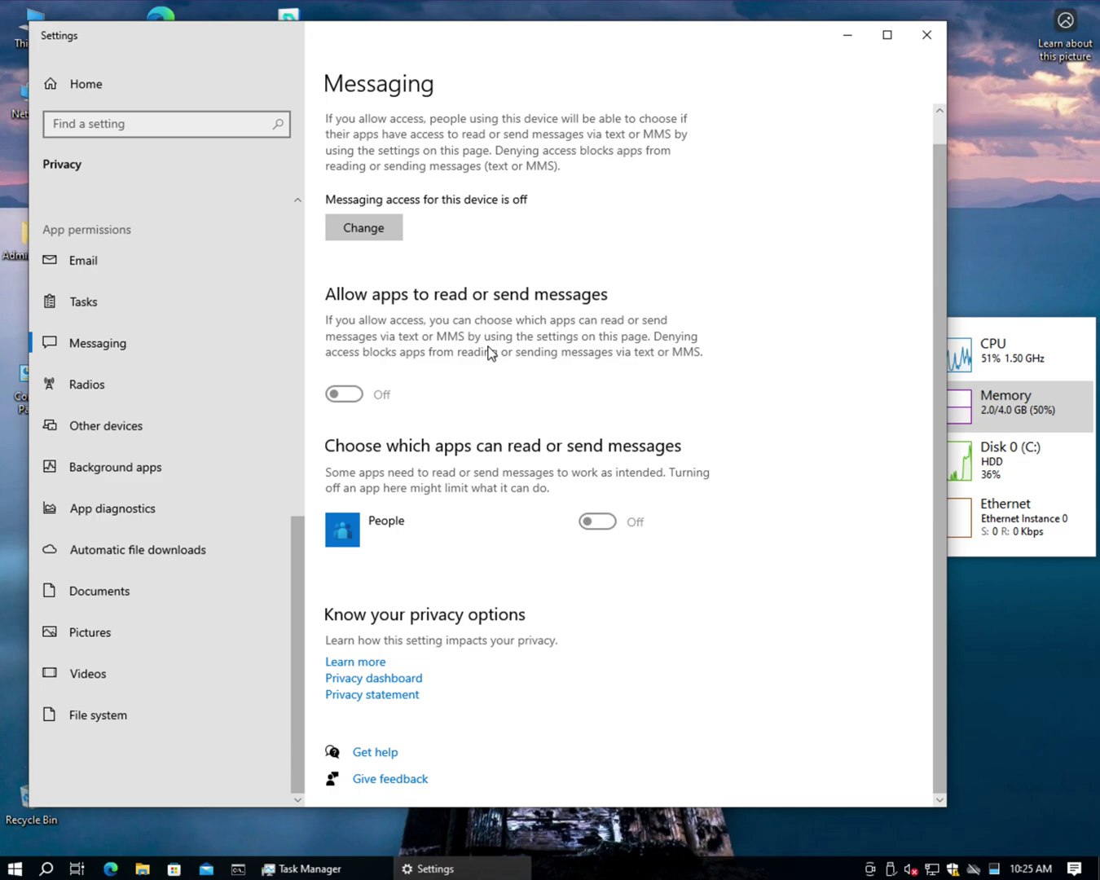
Turn off radio control for apps and this device, and block communication with unpaired devices.
left_click(99, 399)
scroll(616, 544, "down", 1)
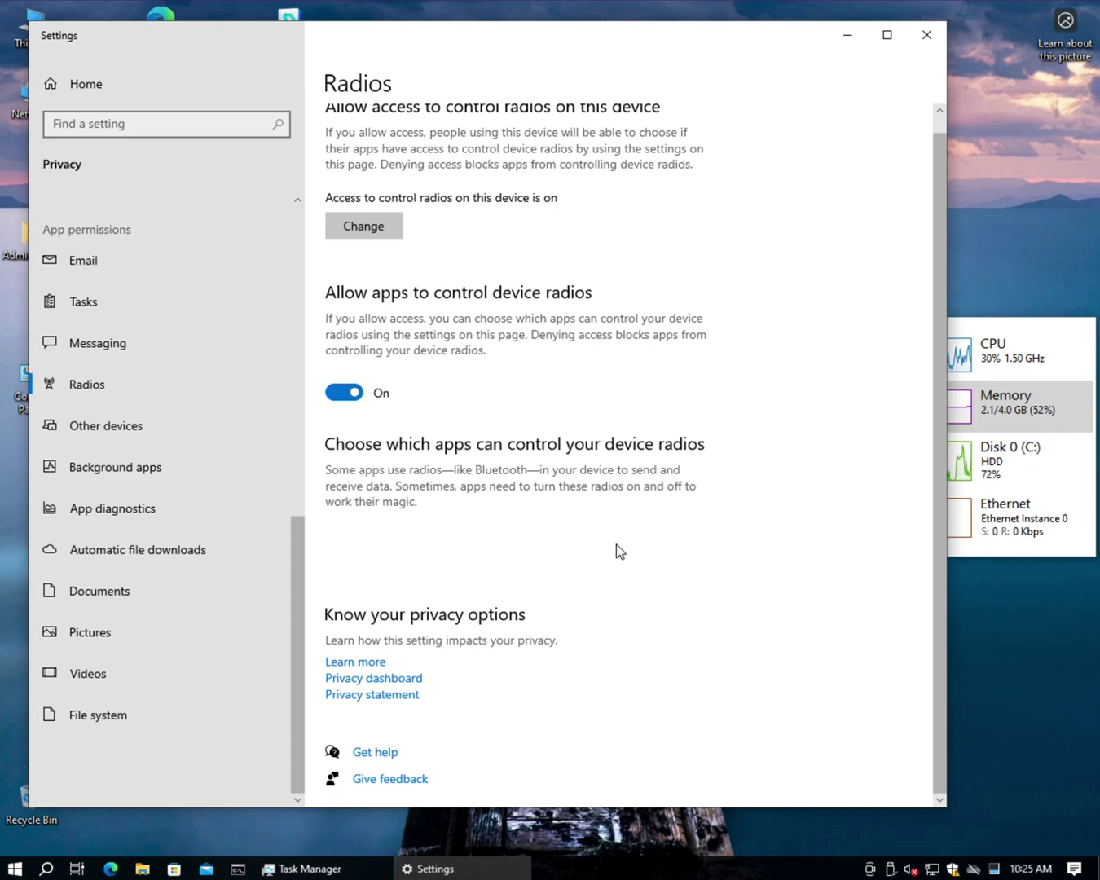
left_click(343, 392)
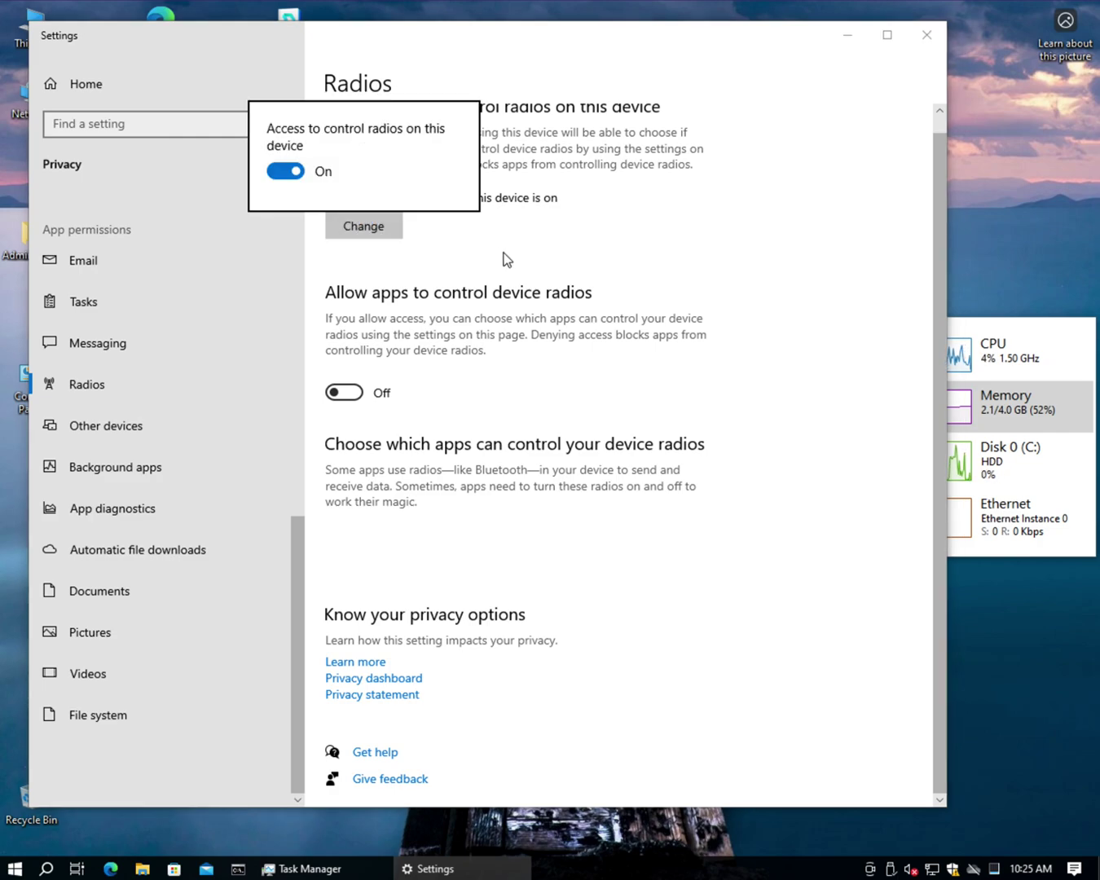
left_click(282, 172)
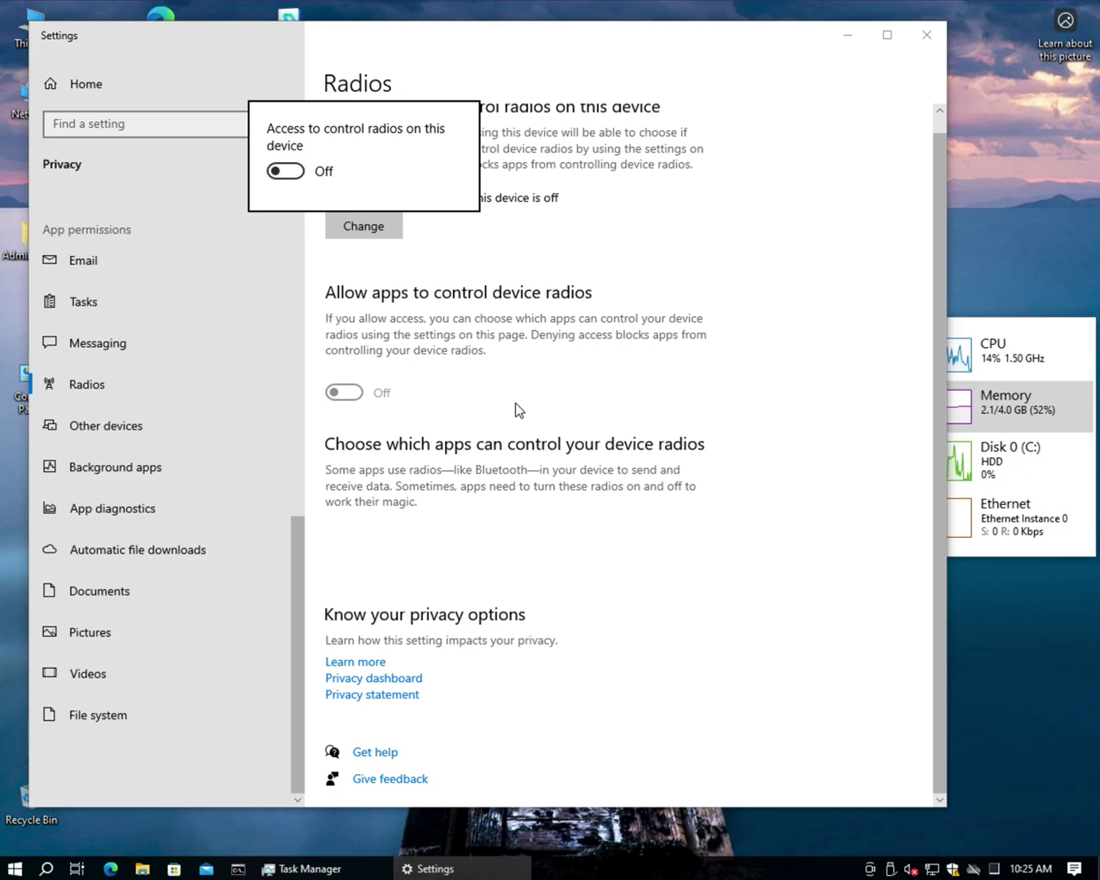
left_click(87, 427)
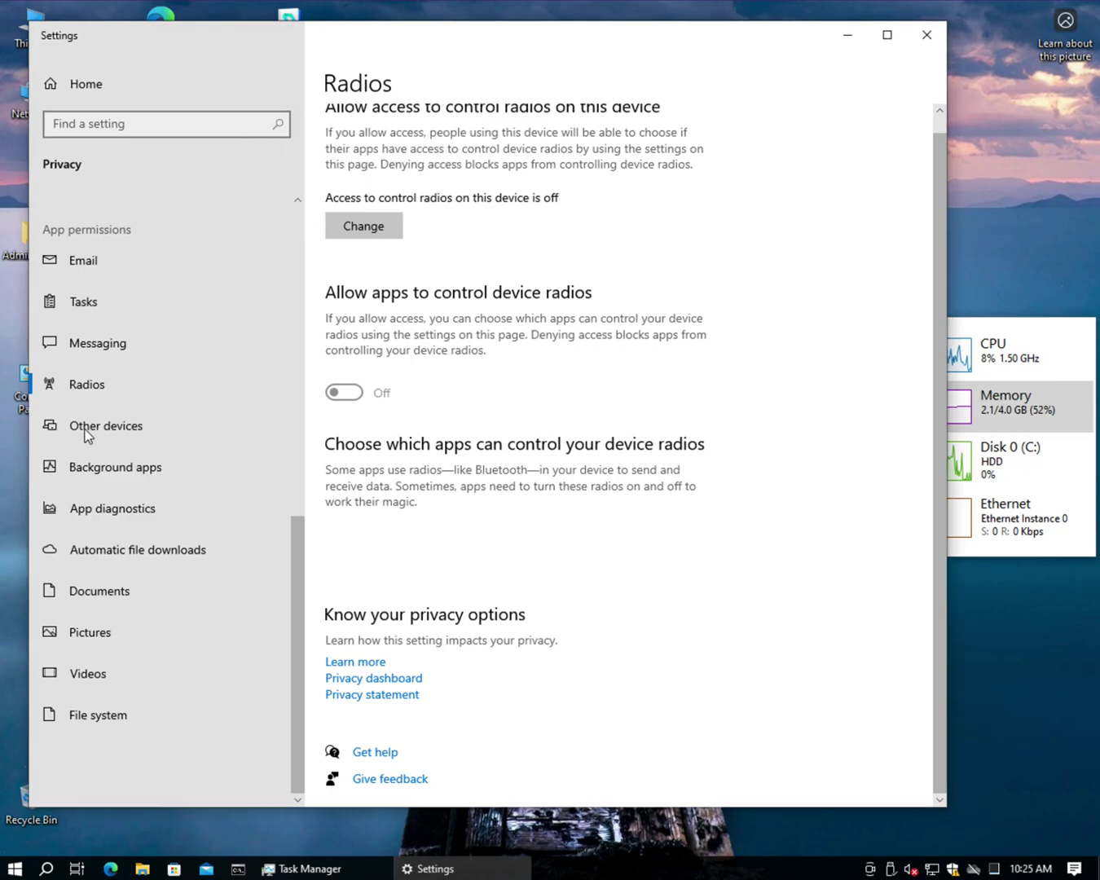
left_click(86, 431)
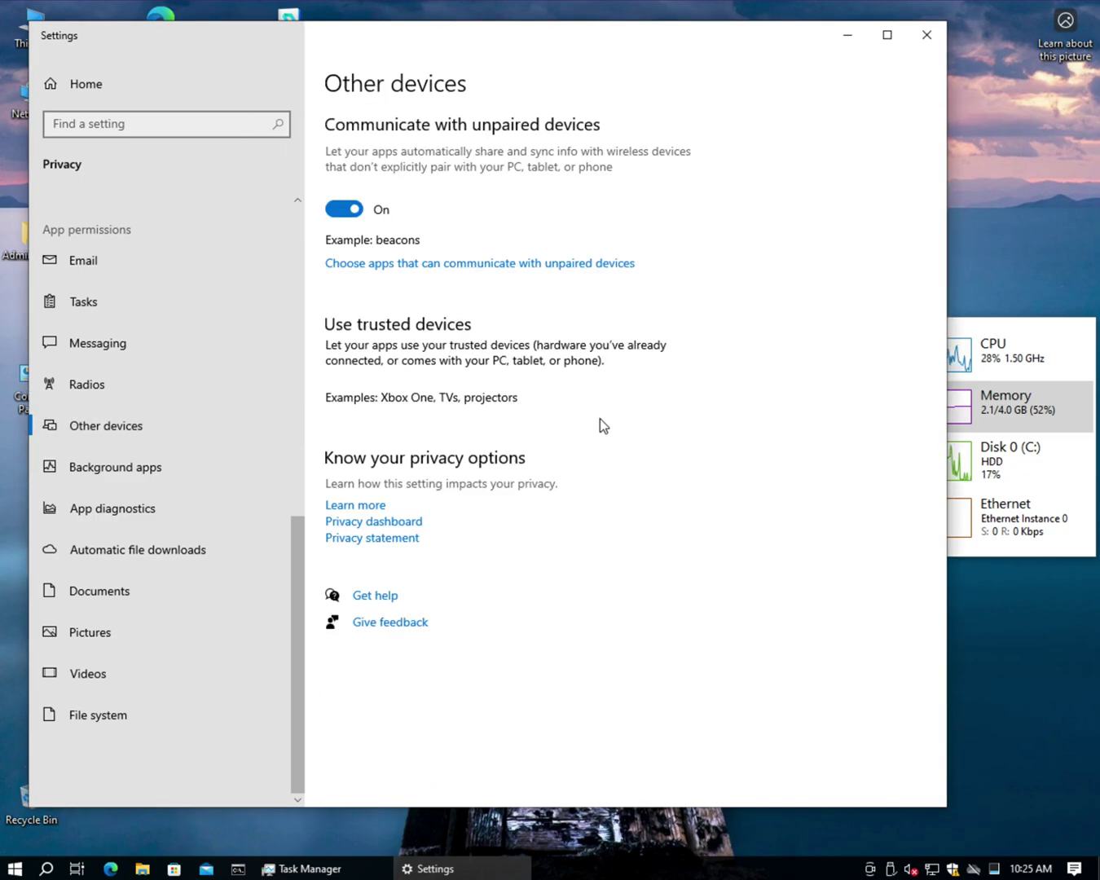
left_click(353, 213)
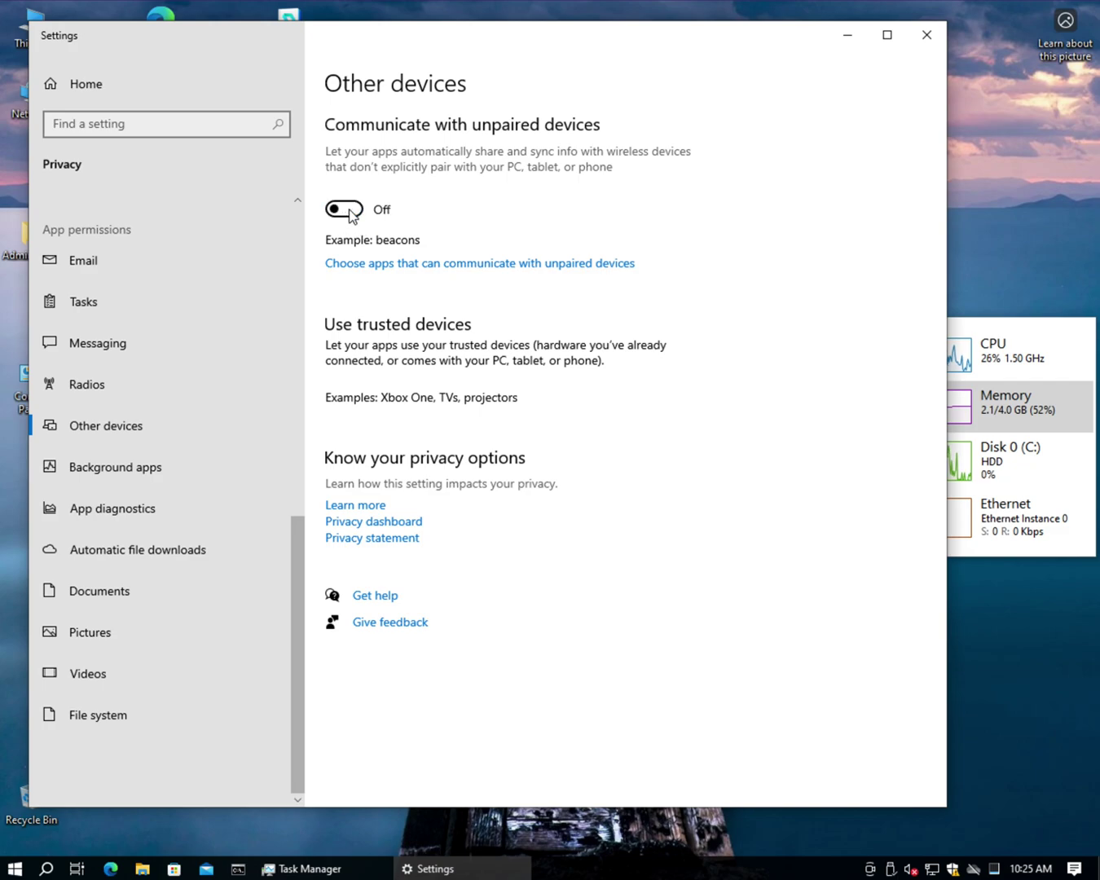
Stop Sticky Notes, Spotify, Solitaire, Skype, Settings, Photos, Phone Link, Paint 3D, OneNote, Movies & TV running in background.
left_click(118, 478)
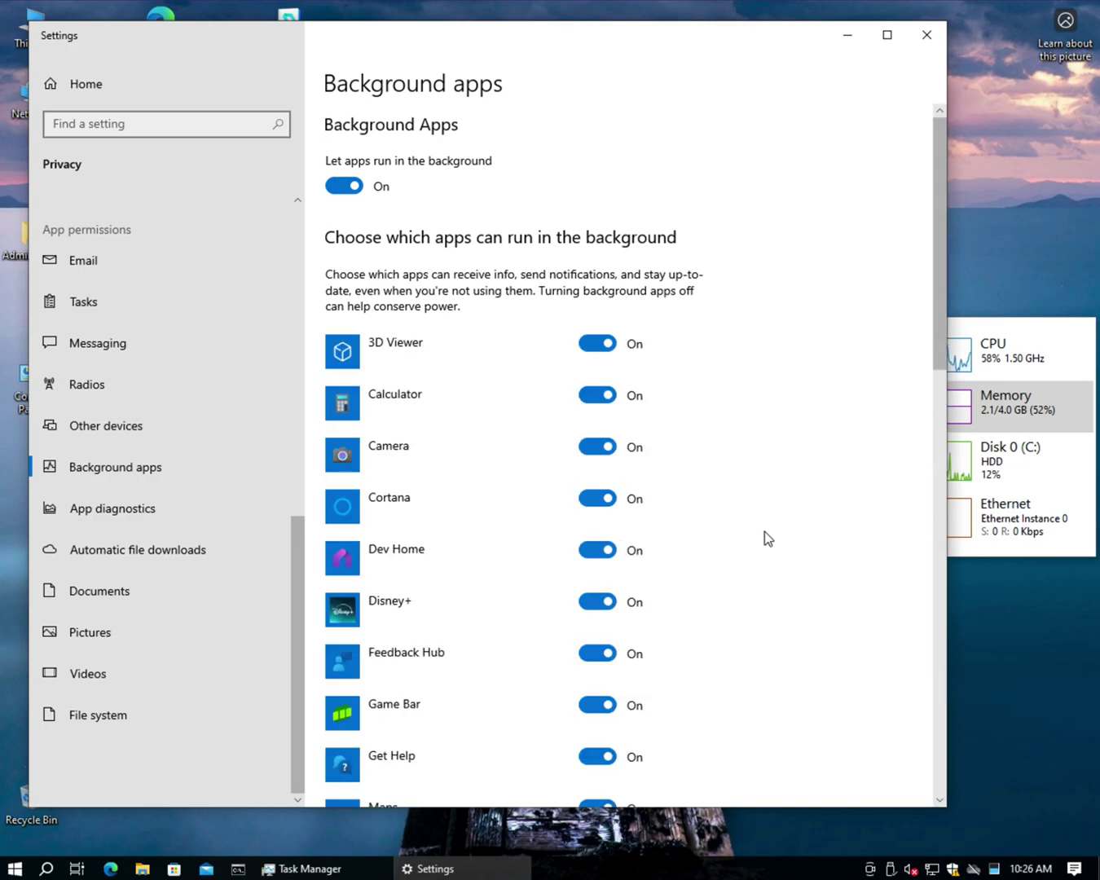
scroll(764, 531, "down", 15)
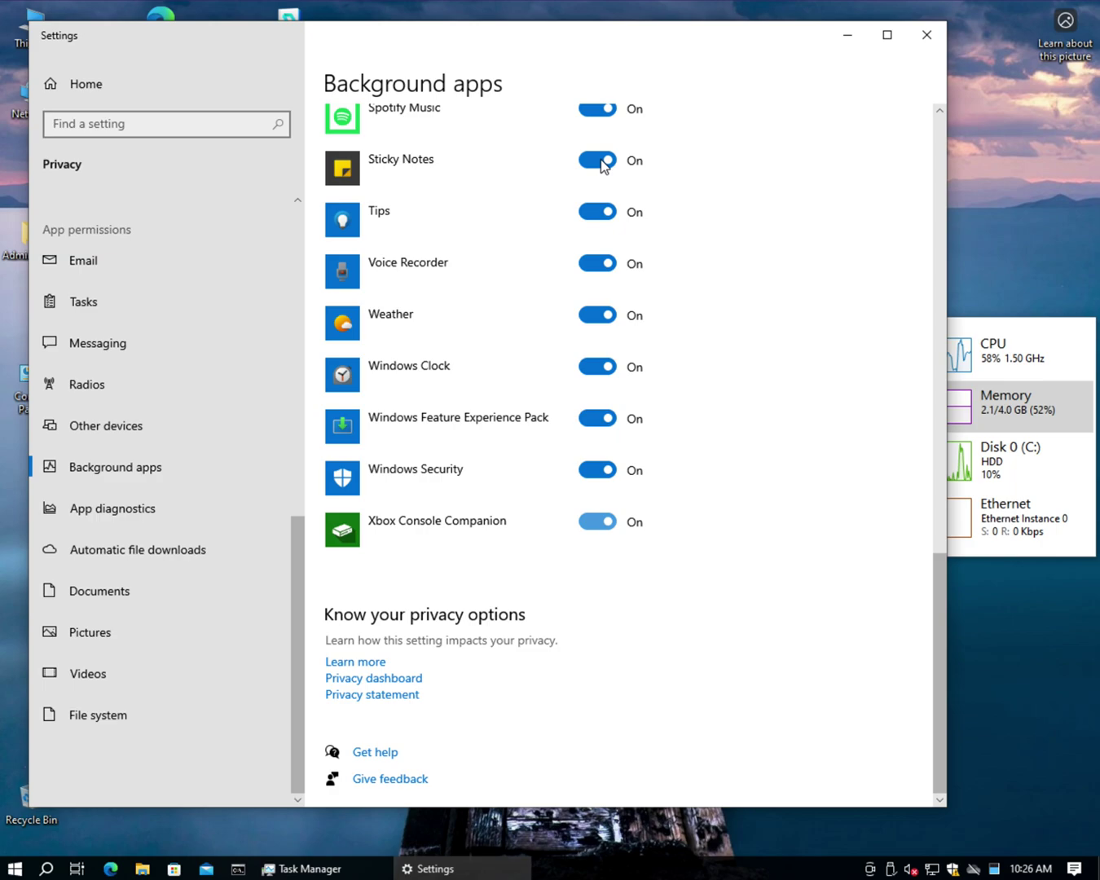
left_click(601, 162)
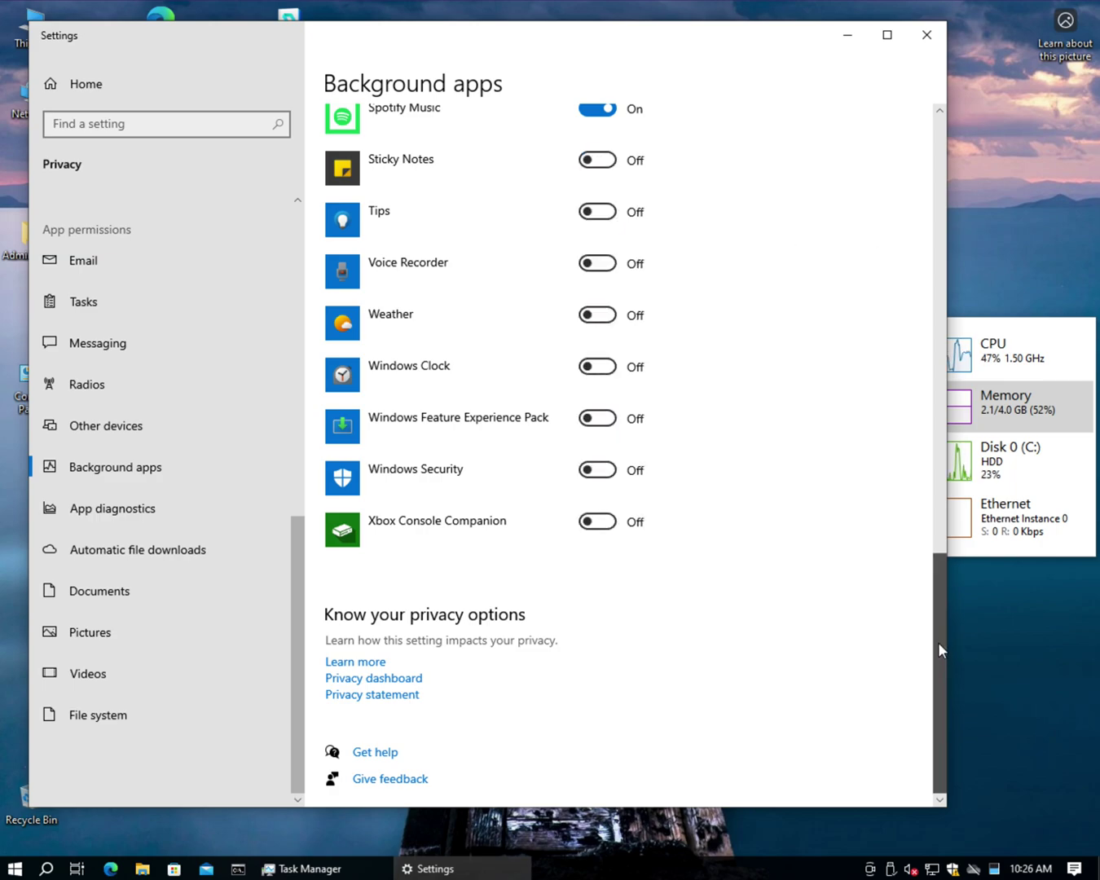
left_click_drag(937, 642, 927, 477)
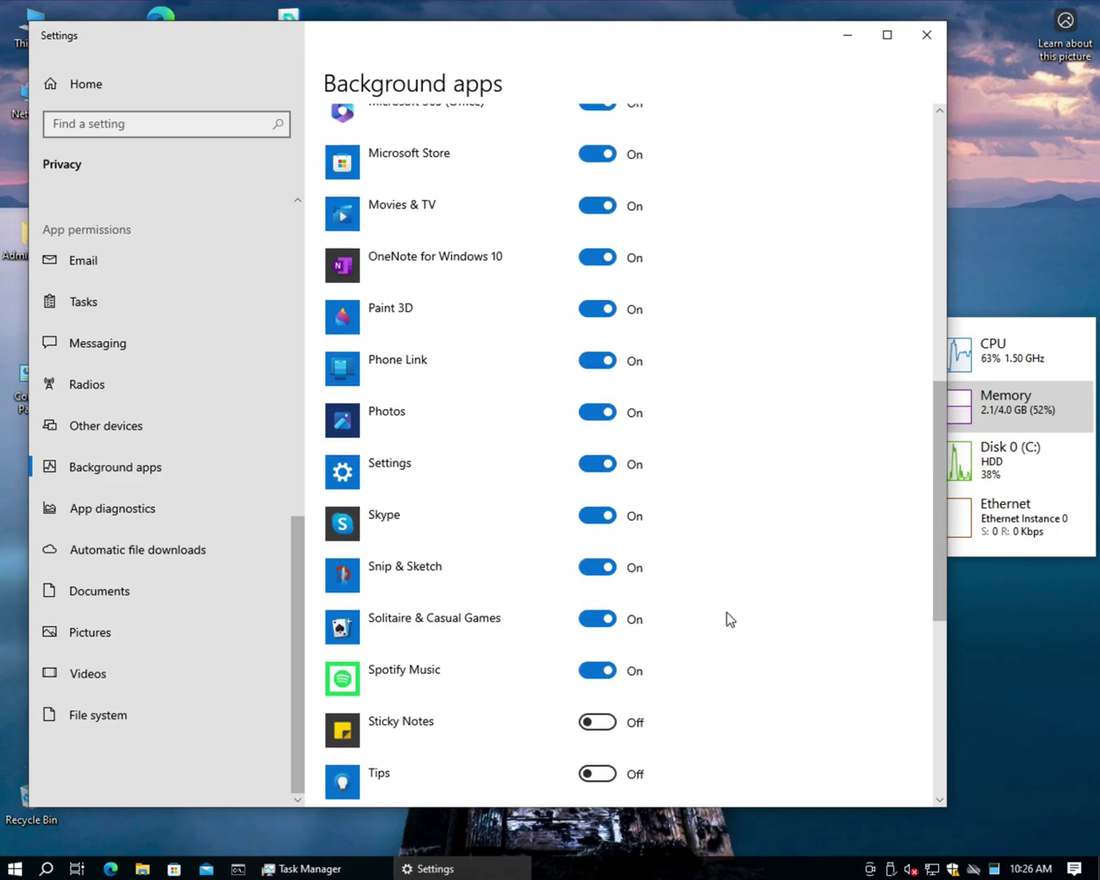
left_click(607, 672)
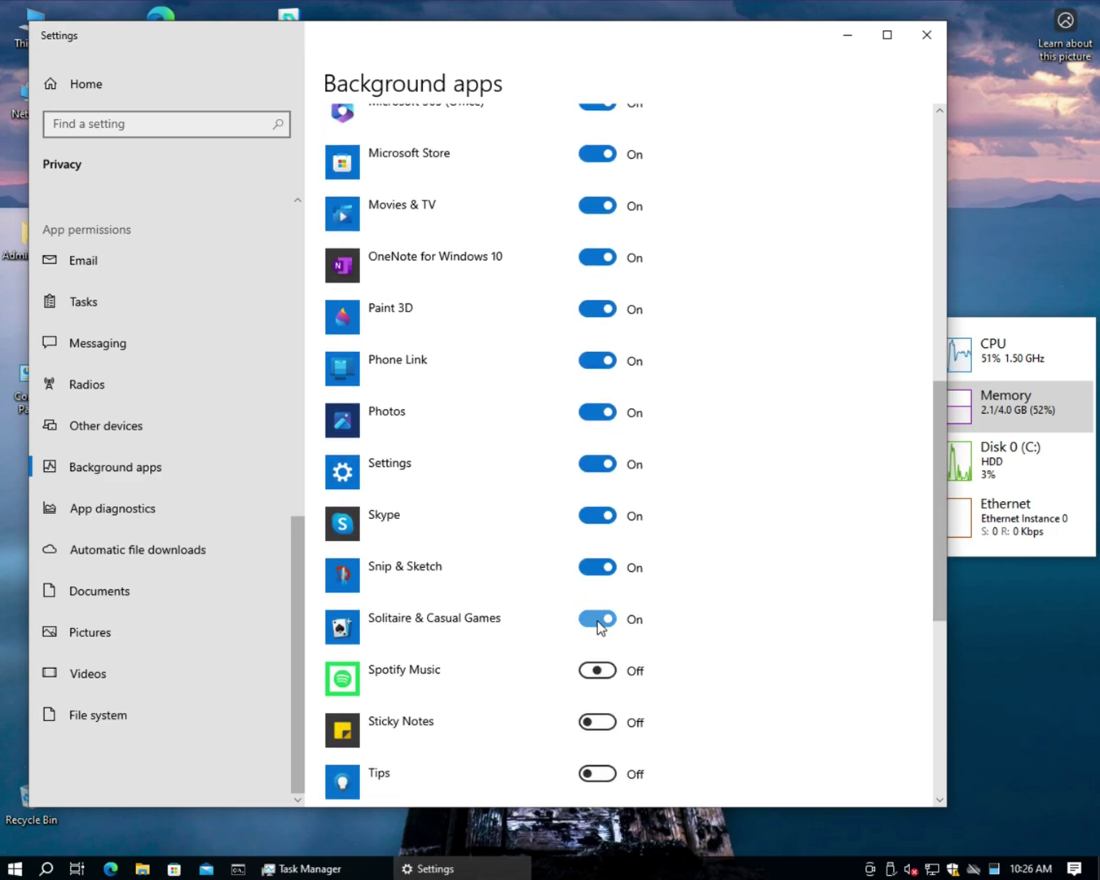
left_click(600, 621)
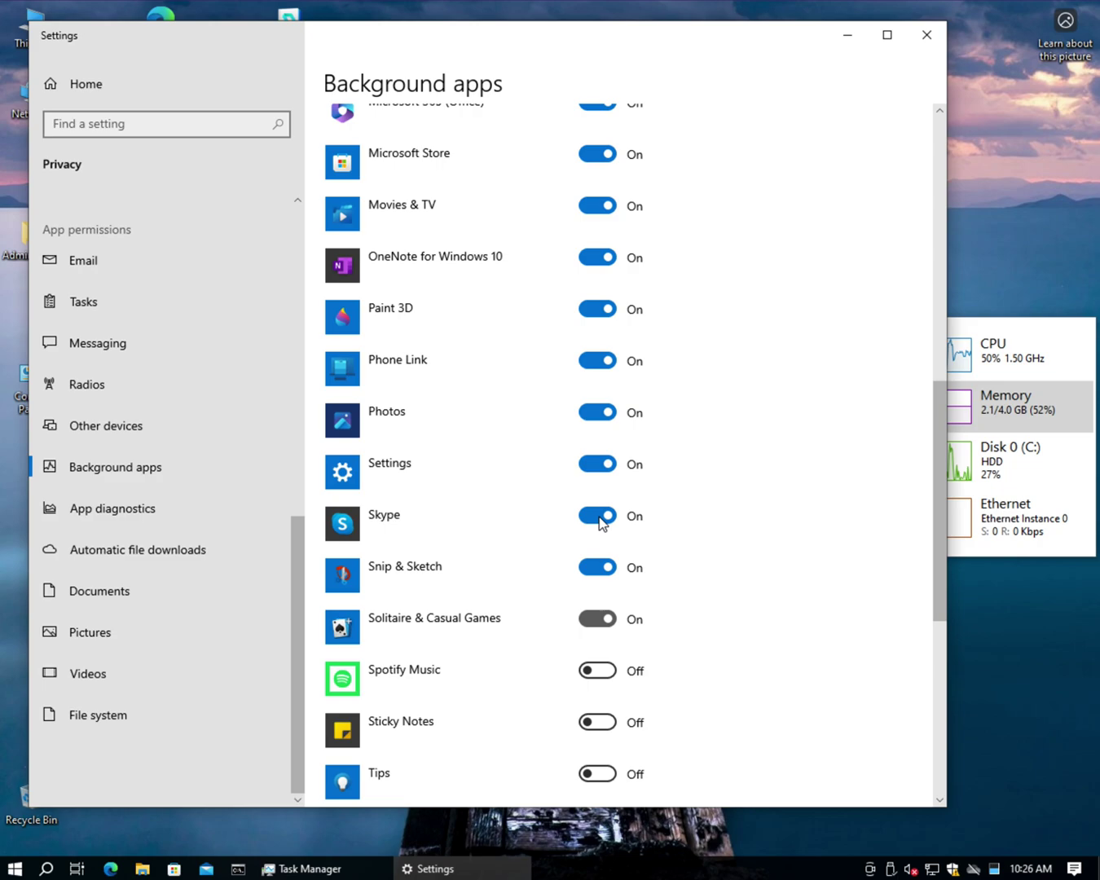
left_click(601, 517)
left_click(603, 463)
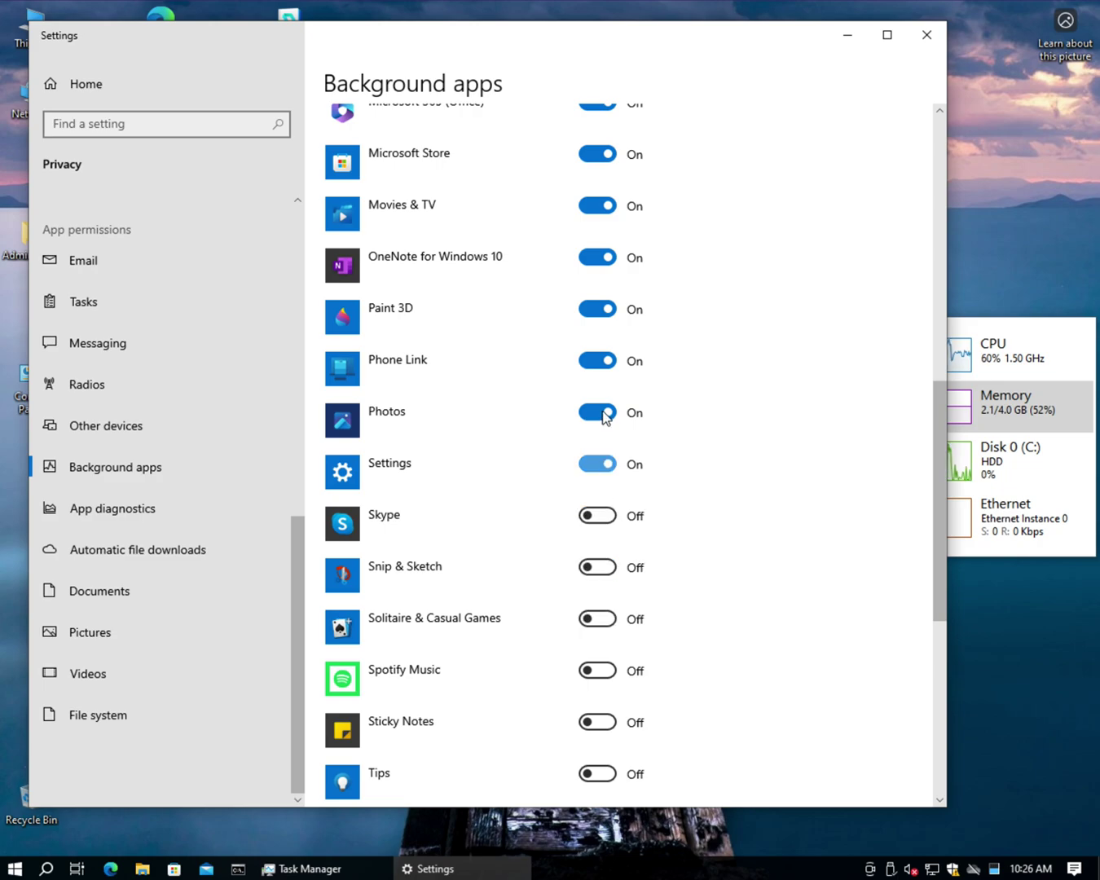
left_click(603, 414)
left_click(604, 364)
left_click(605, 312)
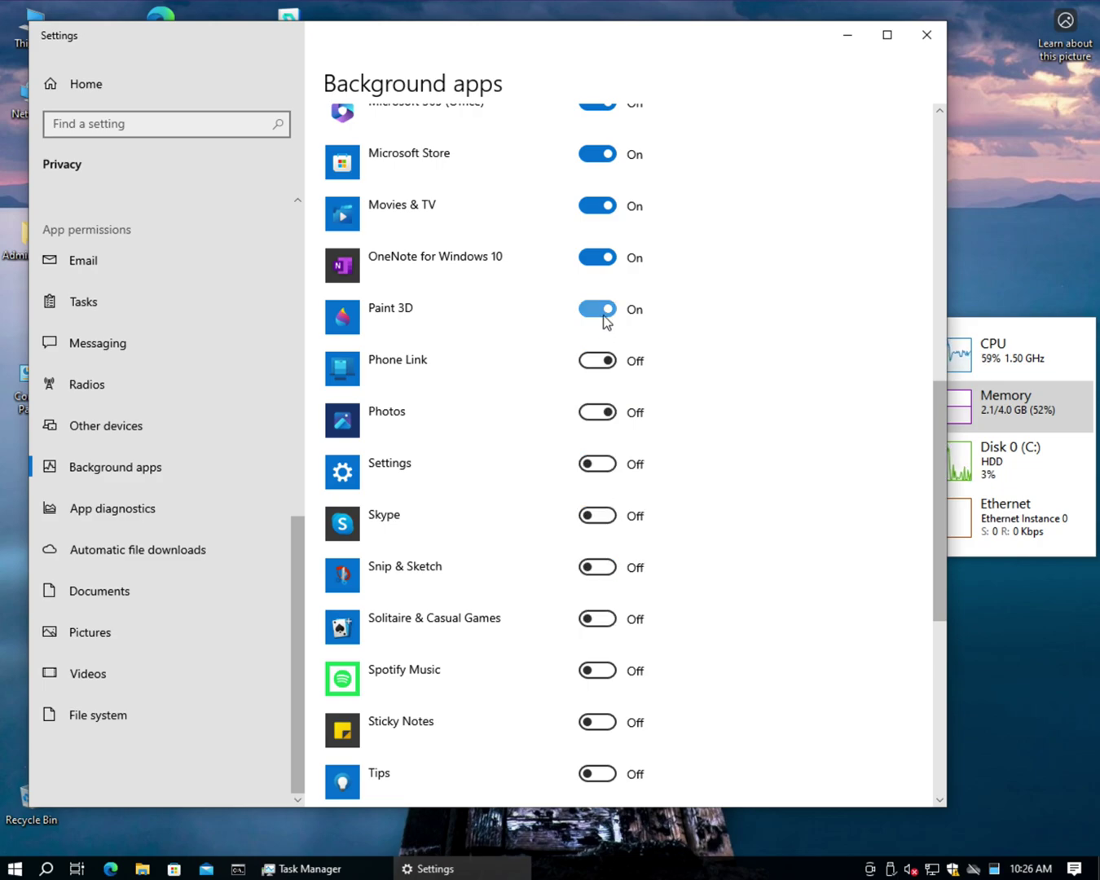
left_click(601, 258)
left_click(603, 207)
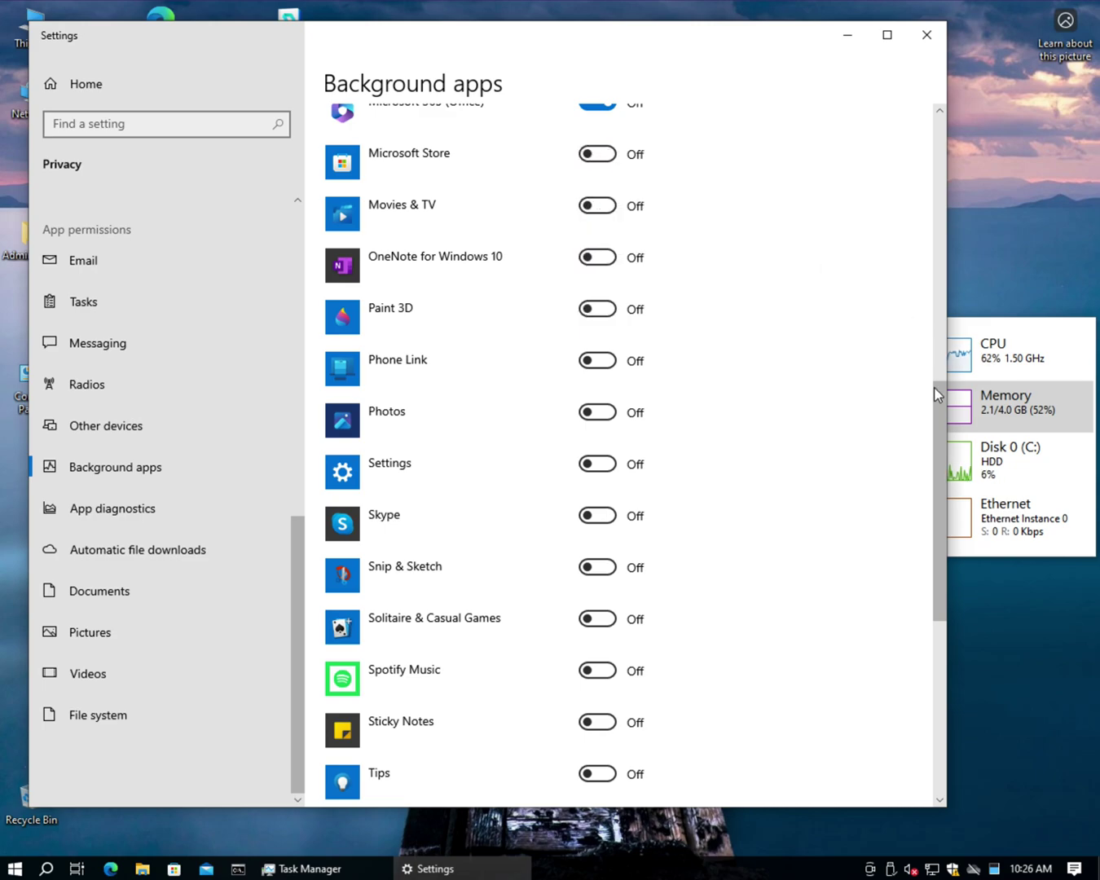
Stop Microsoft 365, Maps, Mail and Calendar, Get Help, Game Bar, Feedback Hub, Disney+, Dev Home, Cortana in background.
left_click_drag(935, 406, 926, 253)
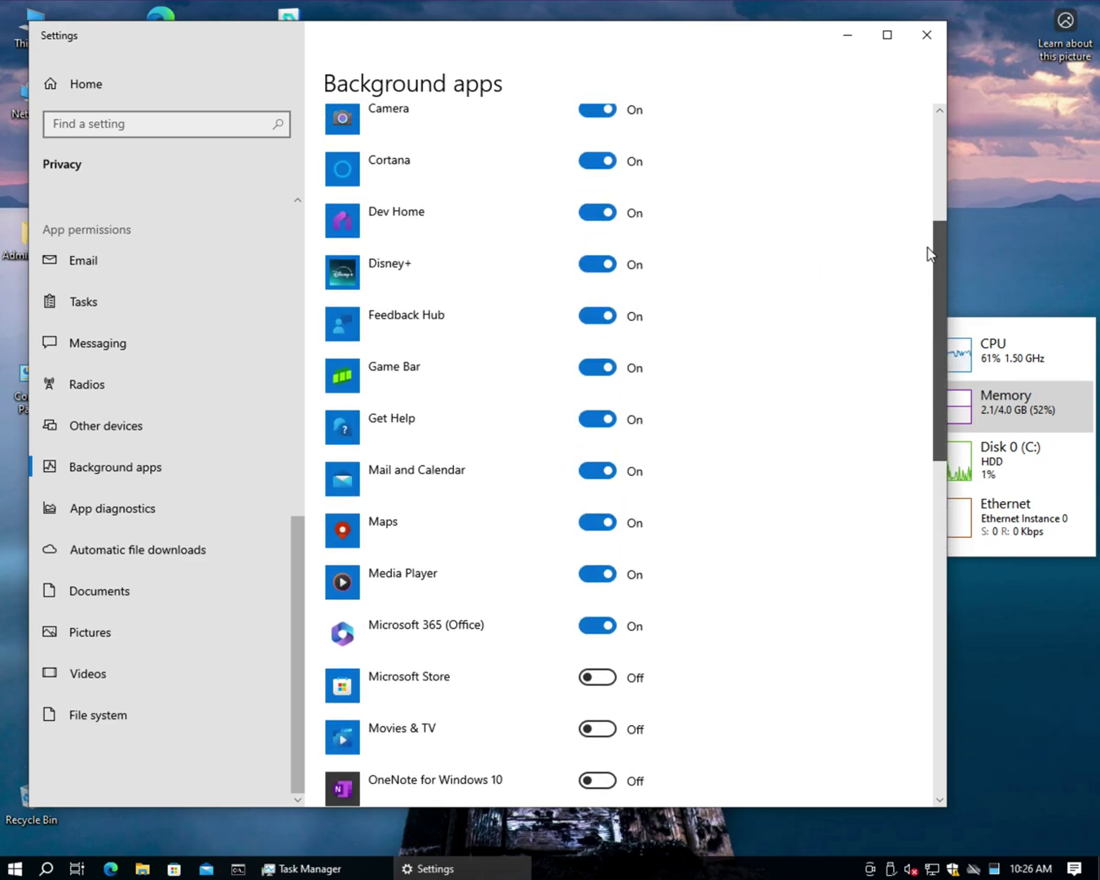
left_click(601, 628)
left_click(601, 527)
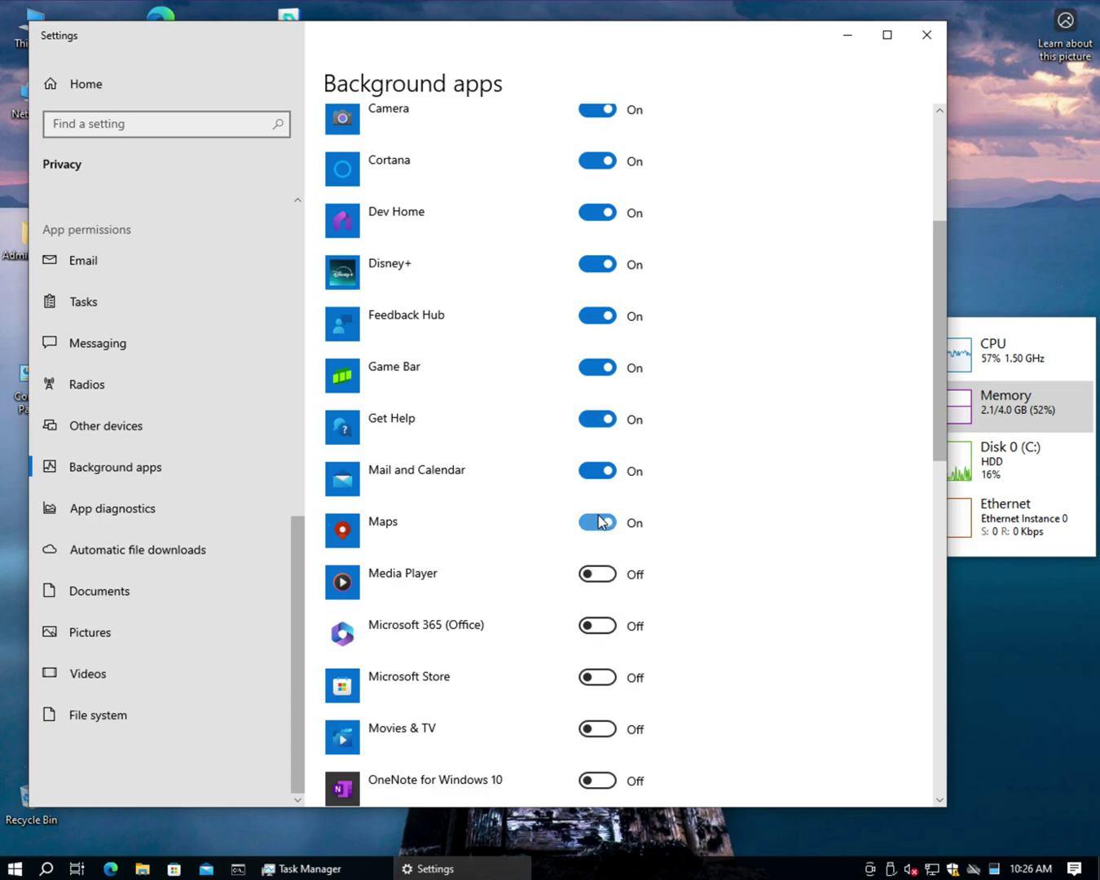
left_click(601, 473)
left_click(603, 420)
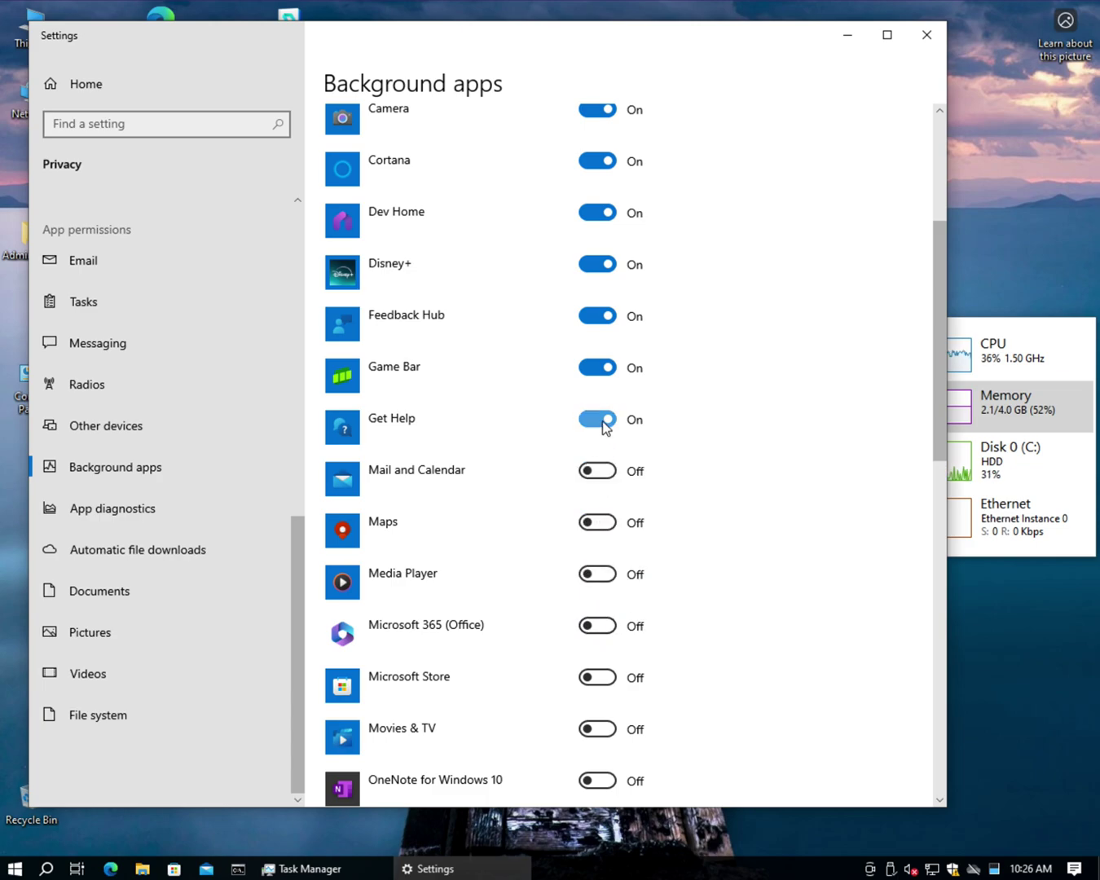
left_click(603, 369)
left_click(601, 319)
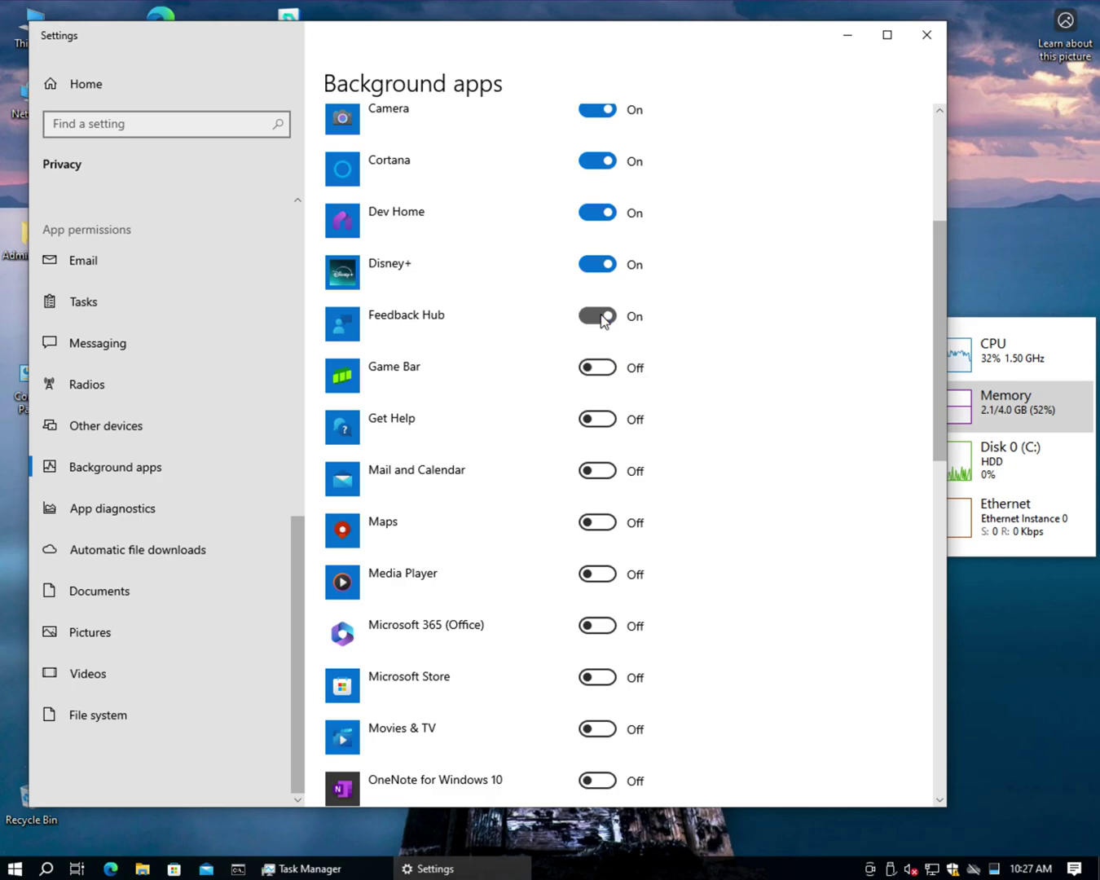
left_click(603, 265)
left_click(604, 215)
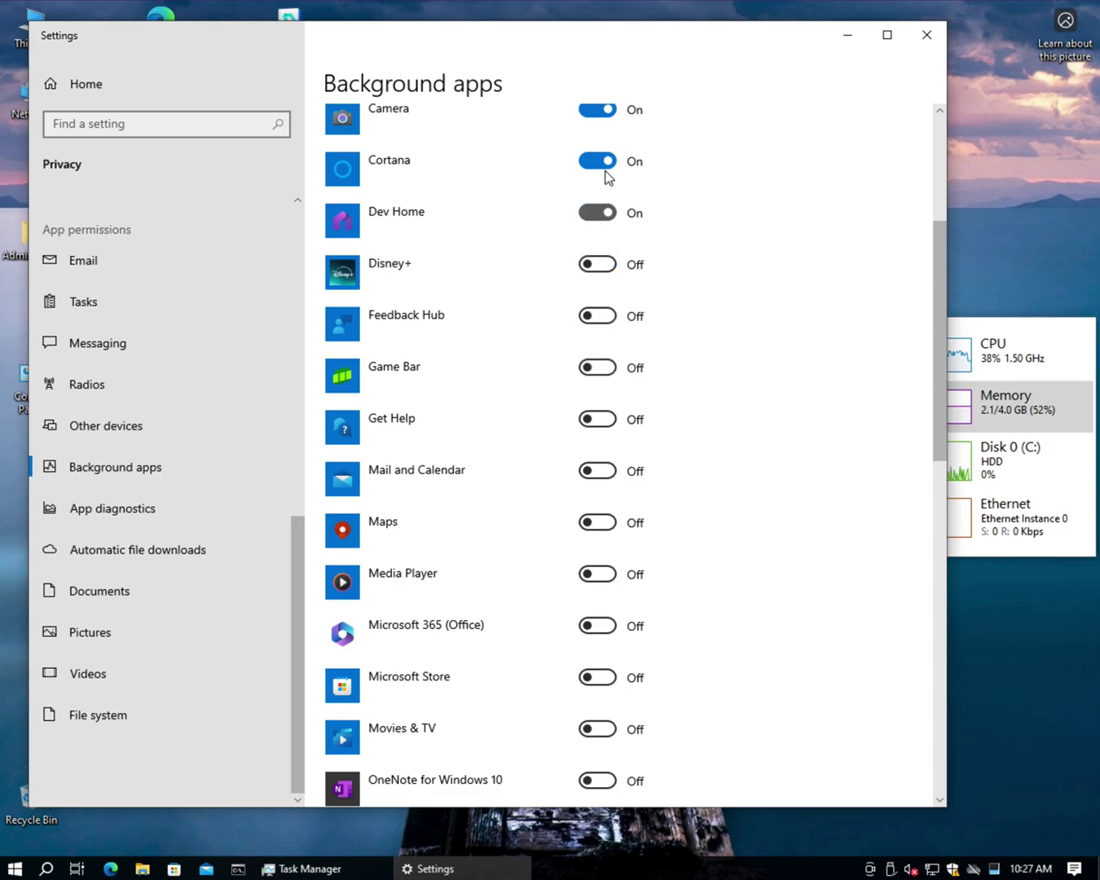
left_click(601, 163)
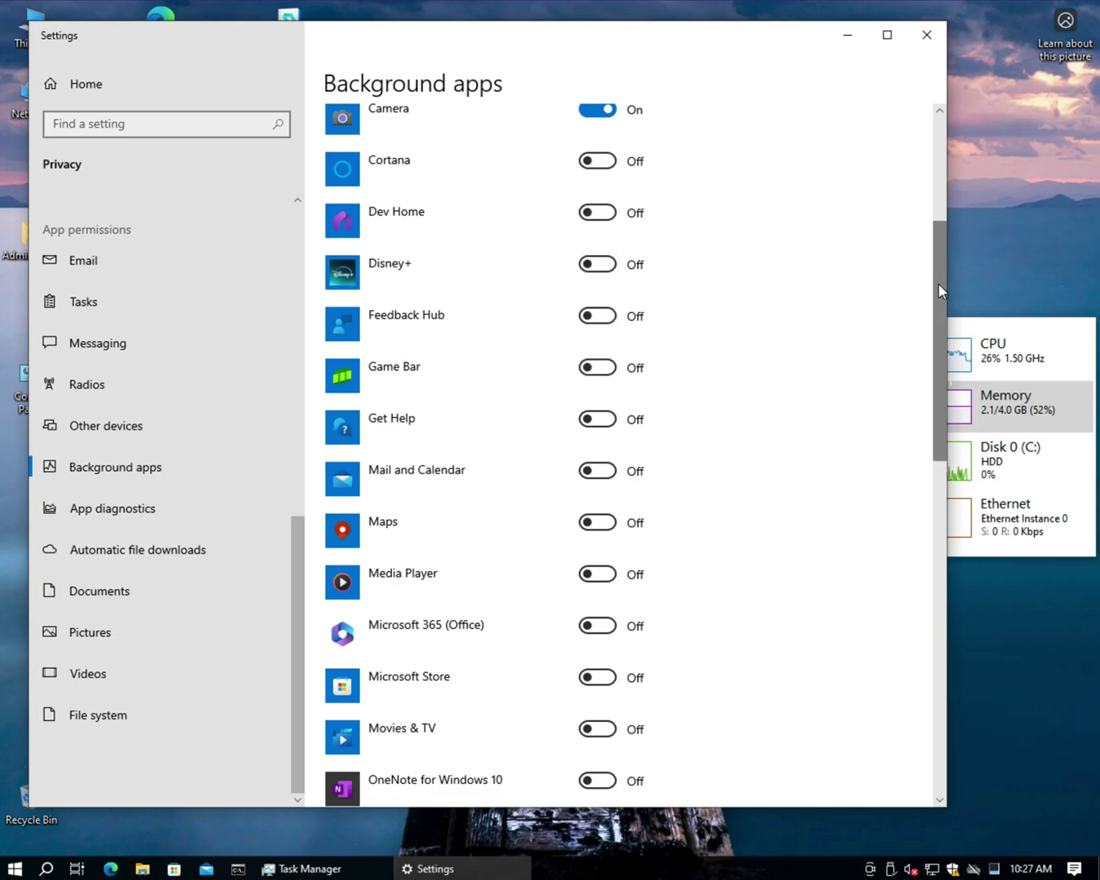
Stop Camera and 3D Viewer in the background, then turn off background apps overall.
left_click_drag(937, 282, 934, 139)
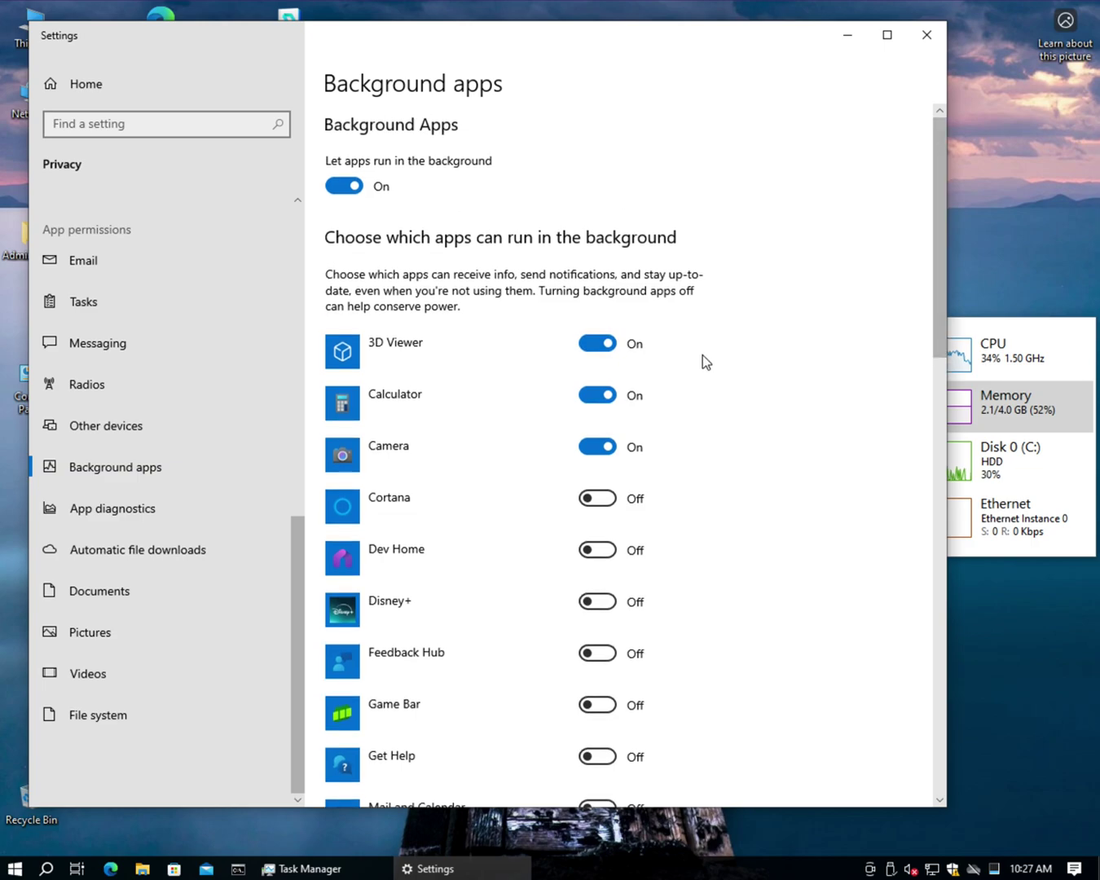
left_click(599, 447)
left_click(599, 342)
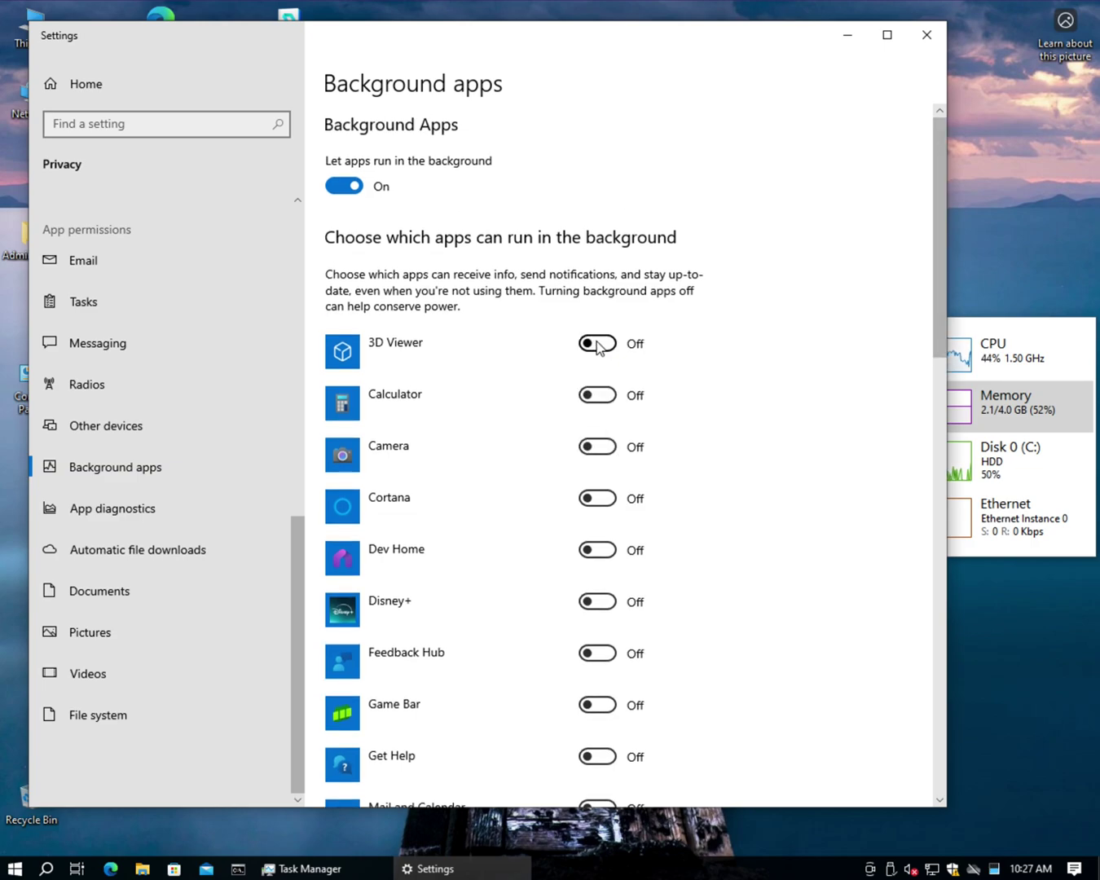
left_click(343, 187)
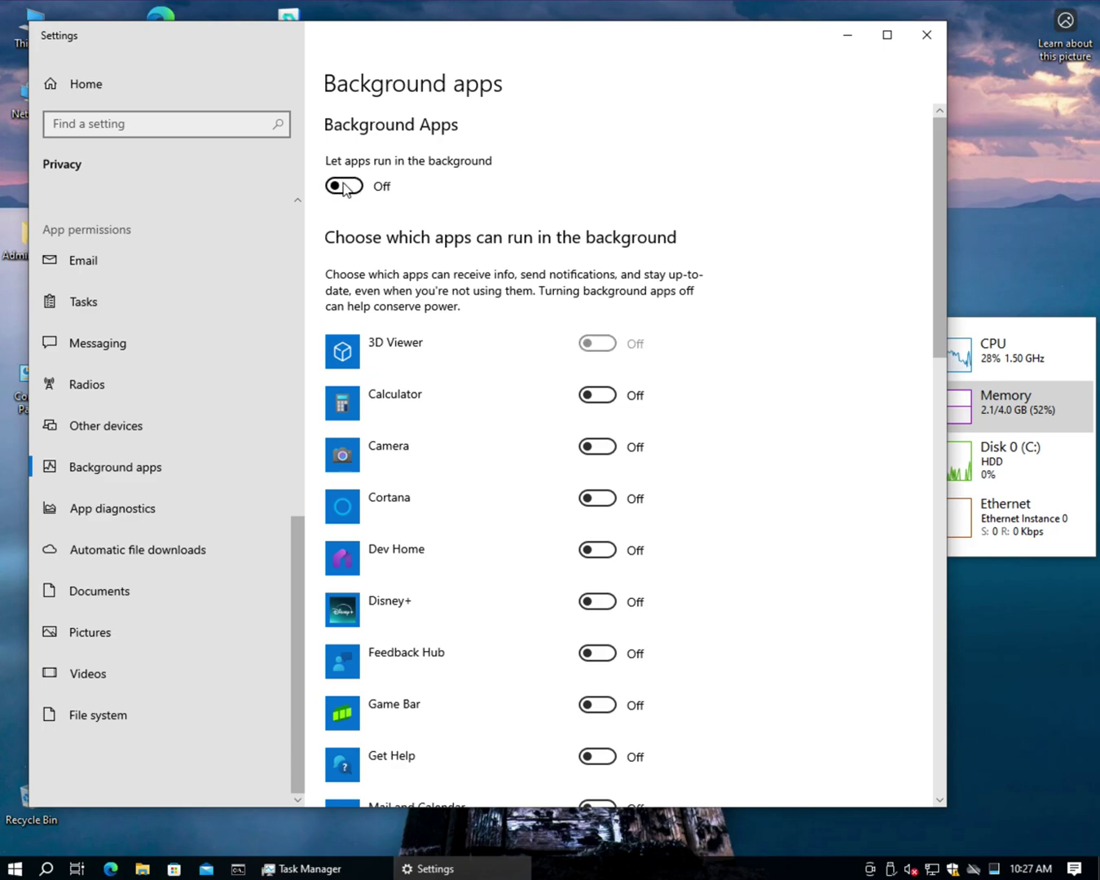
Deny app diagnostic access to other apps and switch it off for the whole device.
left_click(124, 506)
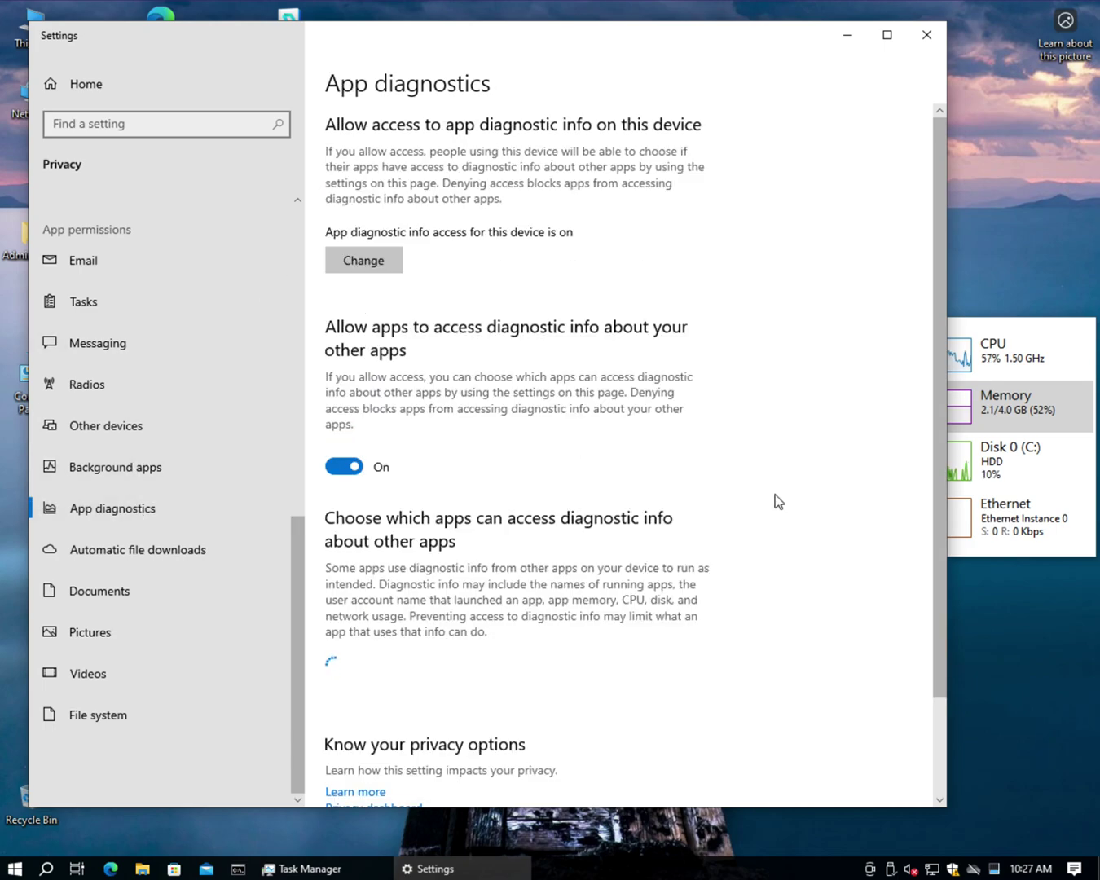
scroll(942, 368, "down", 2)
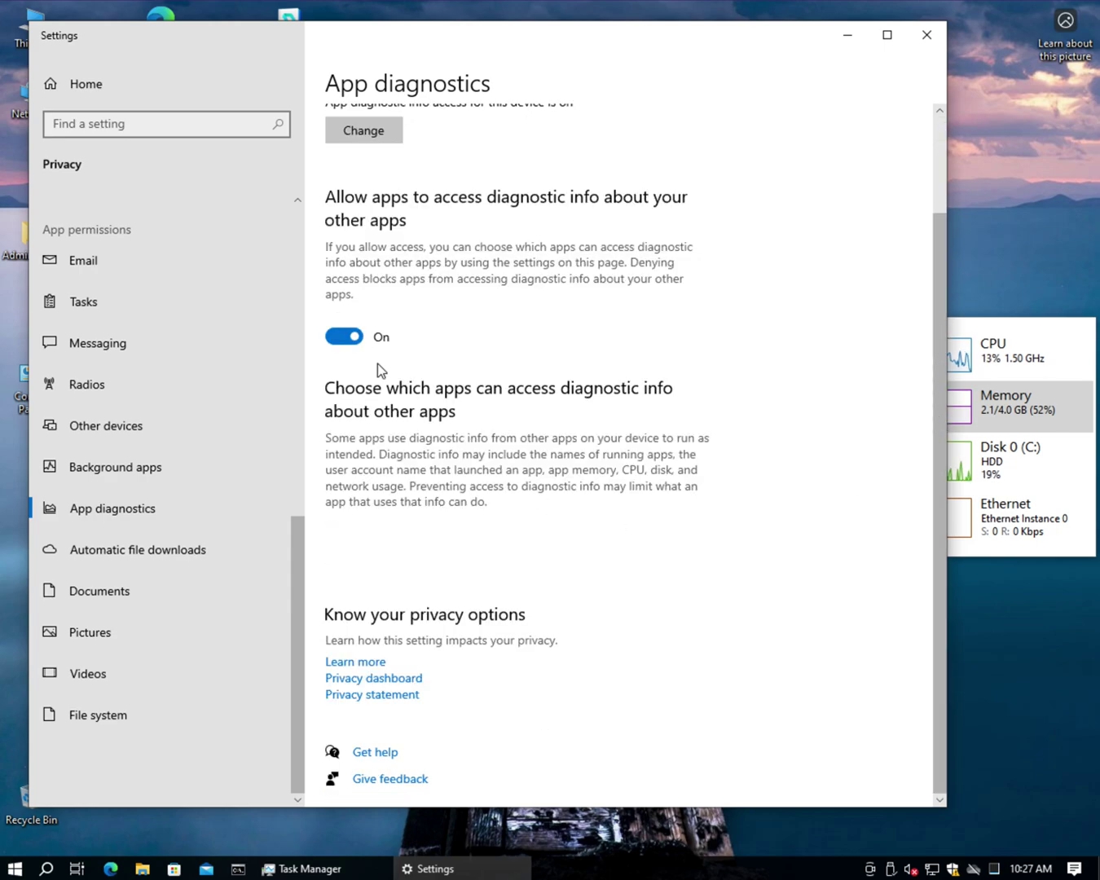
left_click(349, 337)
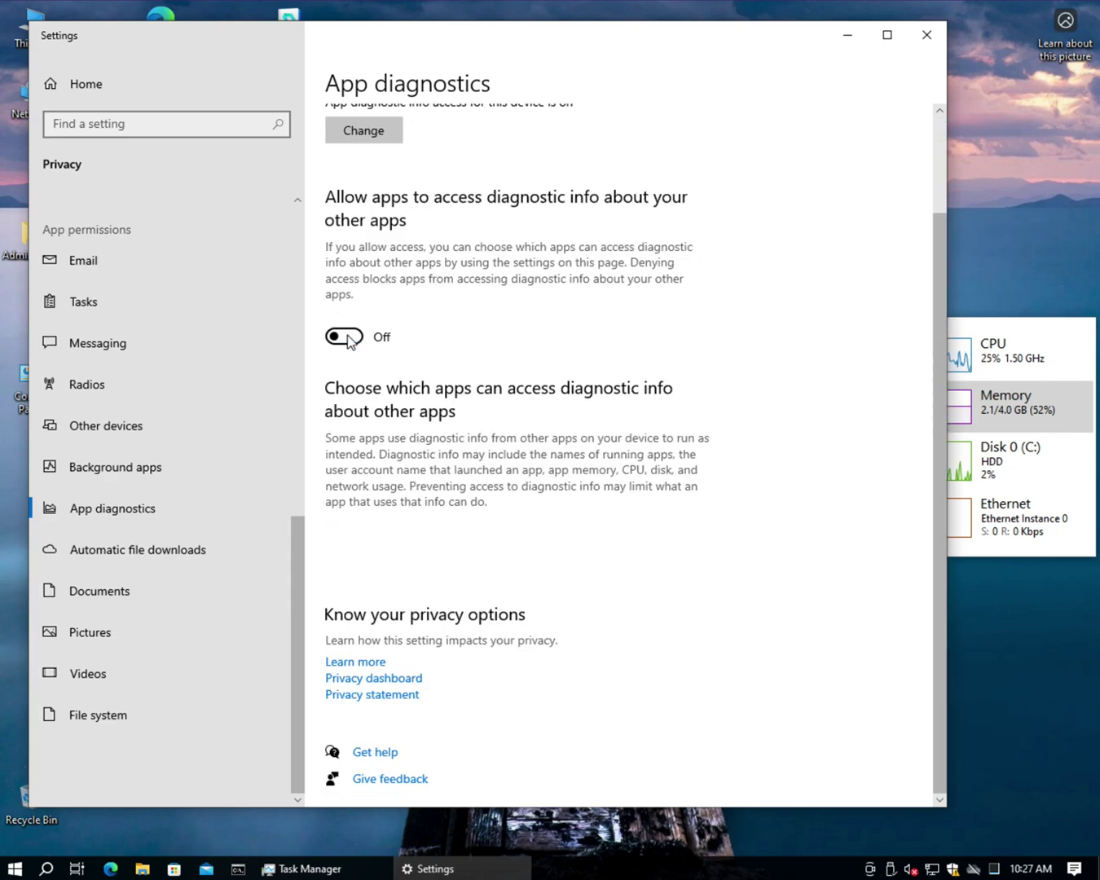
left_click(943, 168)
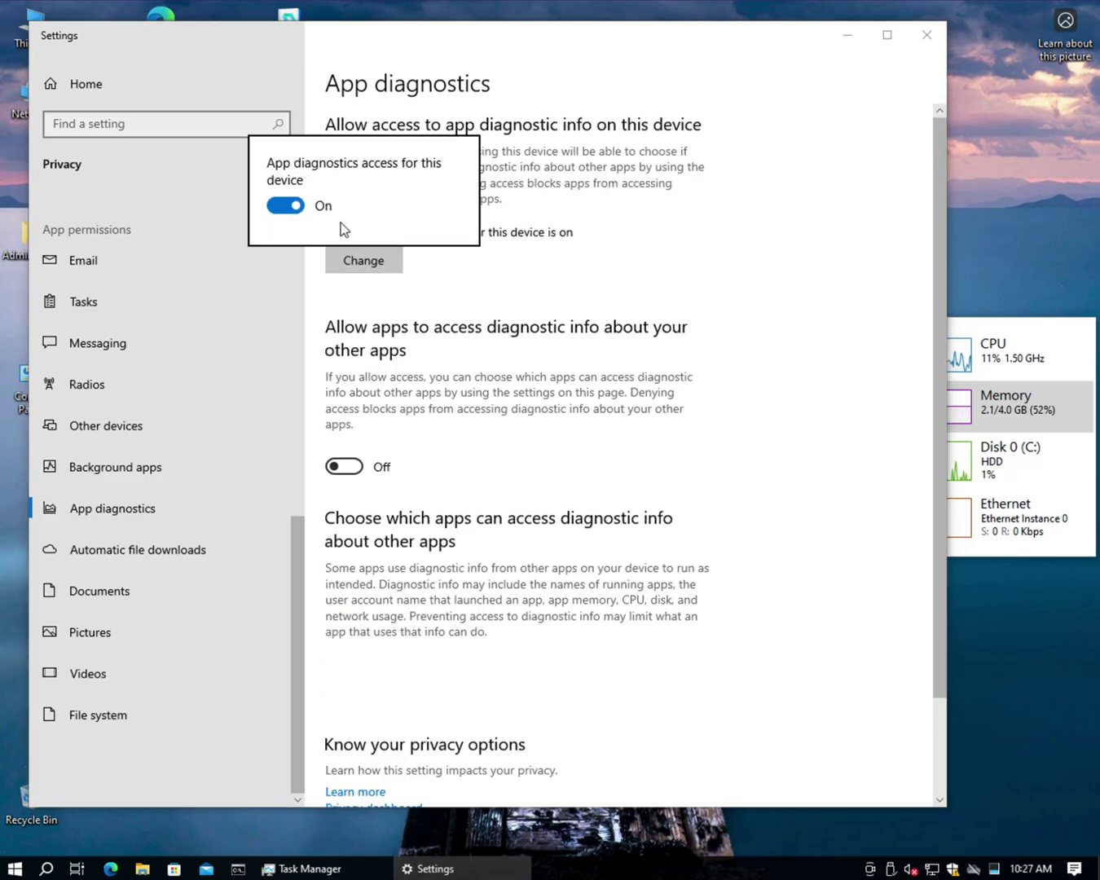
left_click(285, 206)
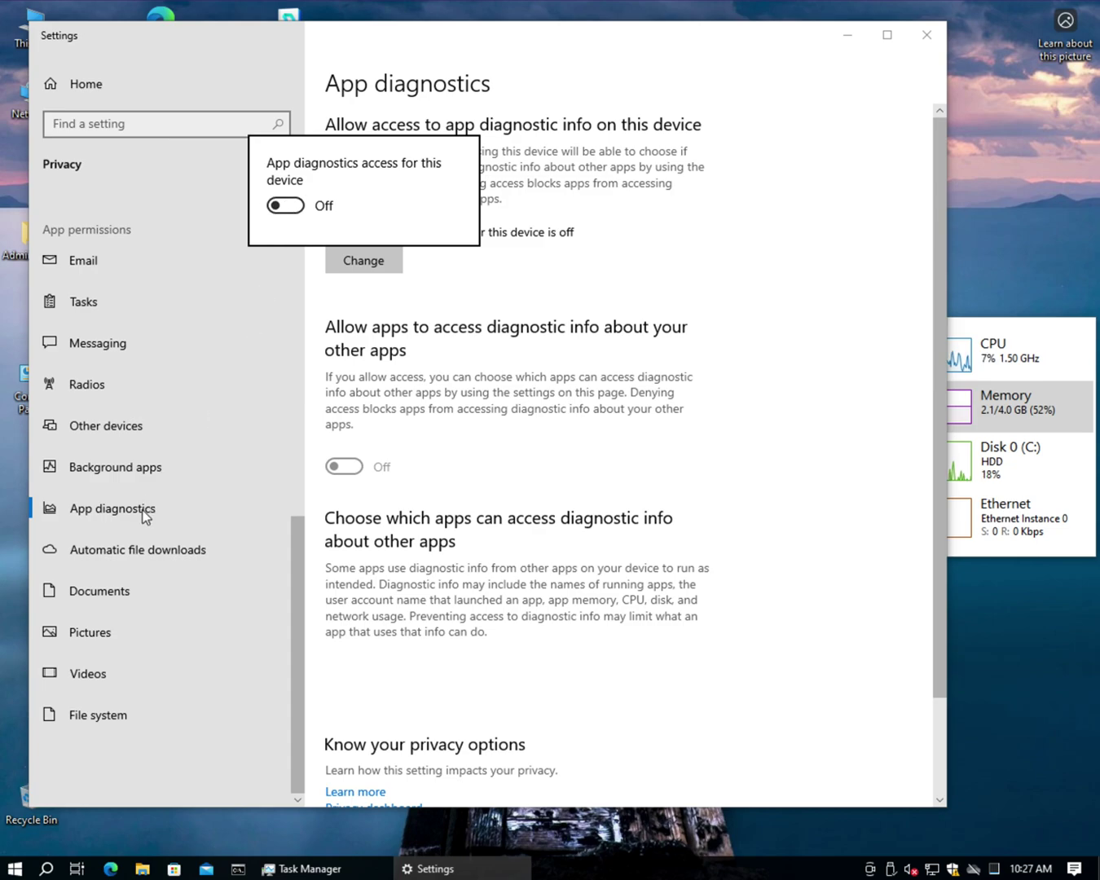
left_click(89, 558)
left_click(126, 549)
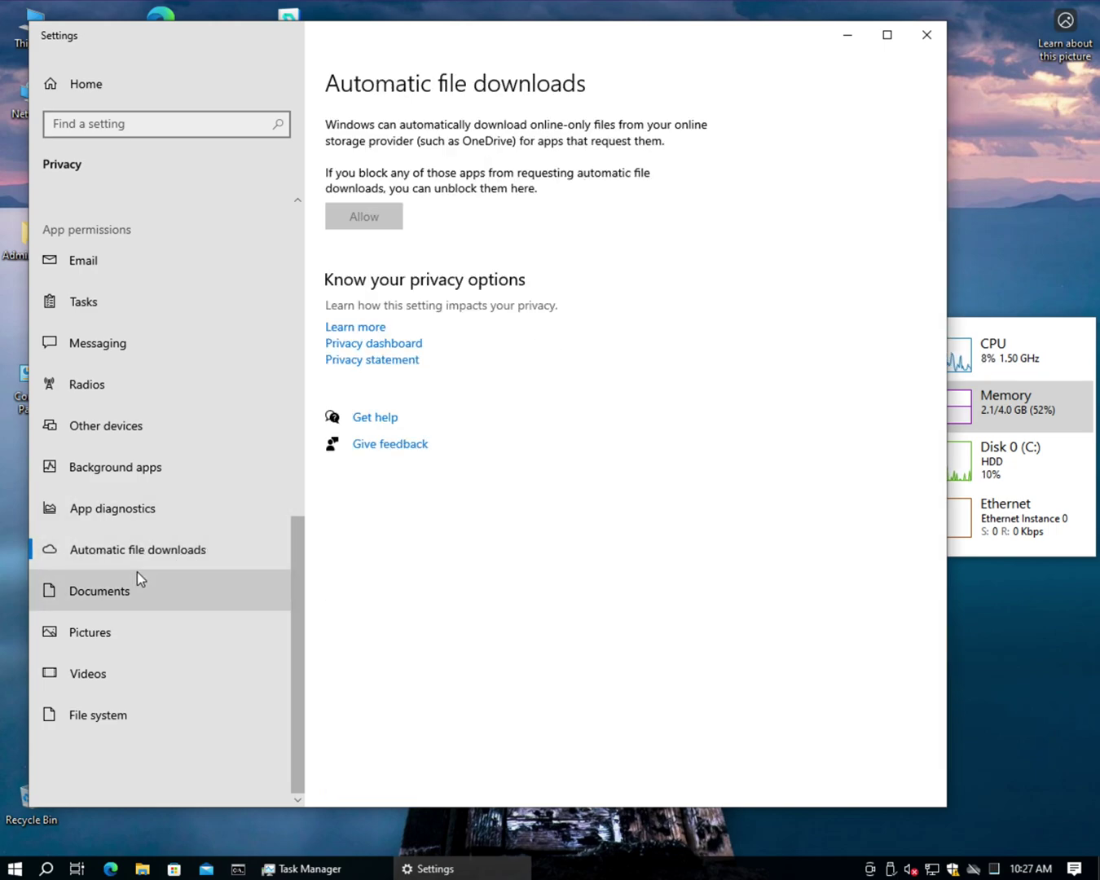
Block Voice Recorder, OneNote and Feedback Hub from documents, then turn off all documents library access.
left_click(110, 597)
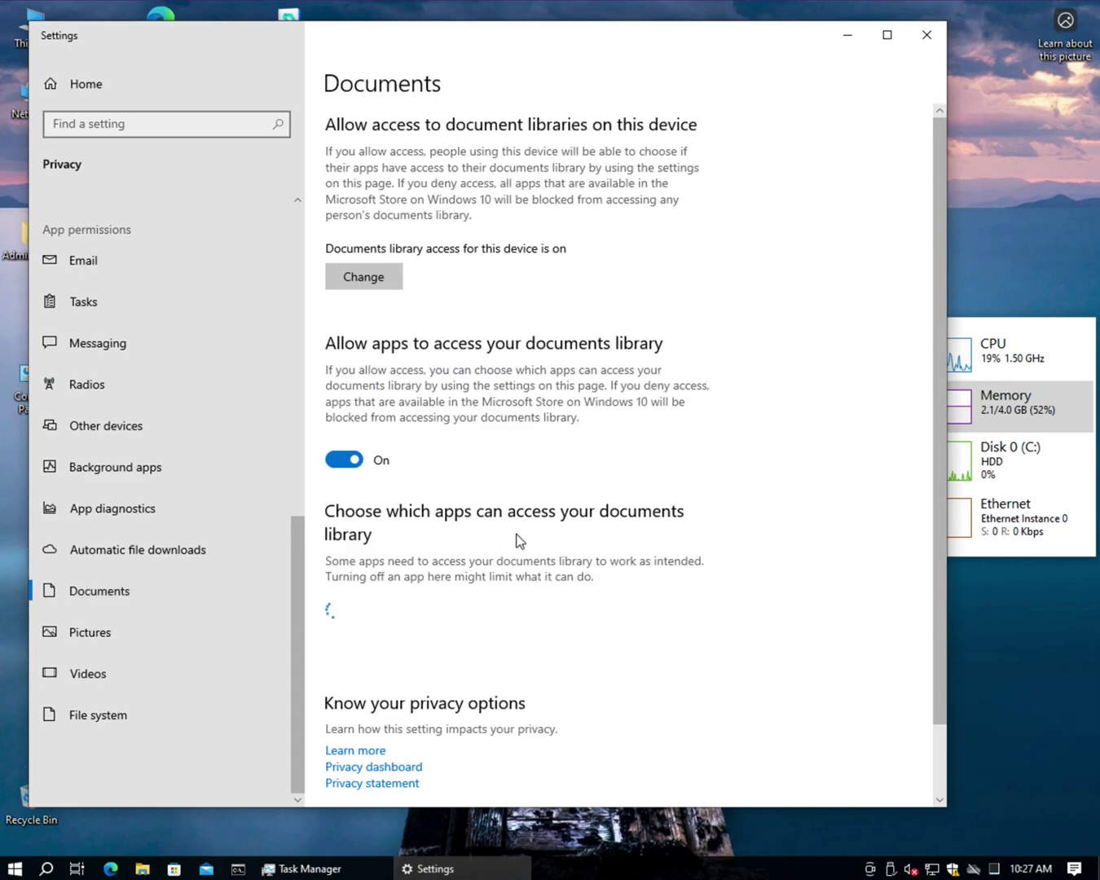
scroll(775, 505, "down", 2)
scroll(774, 507, "down", 3)
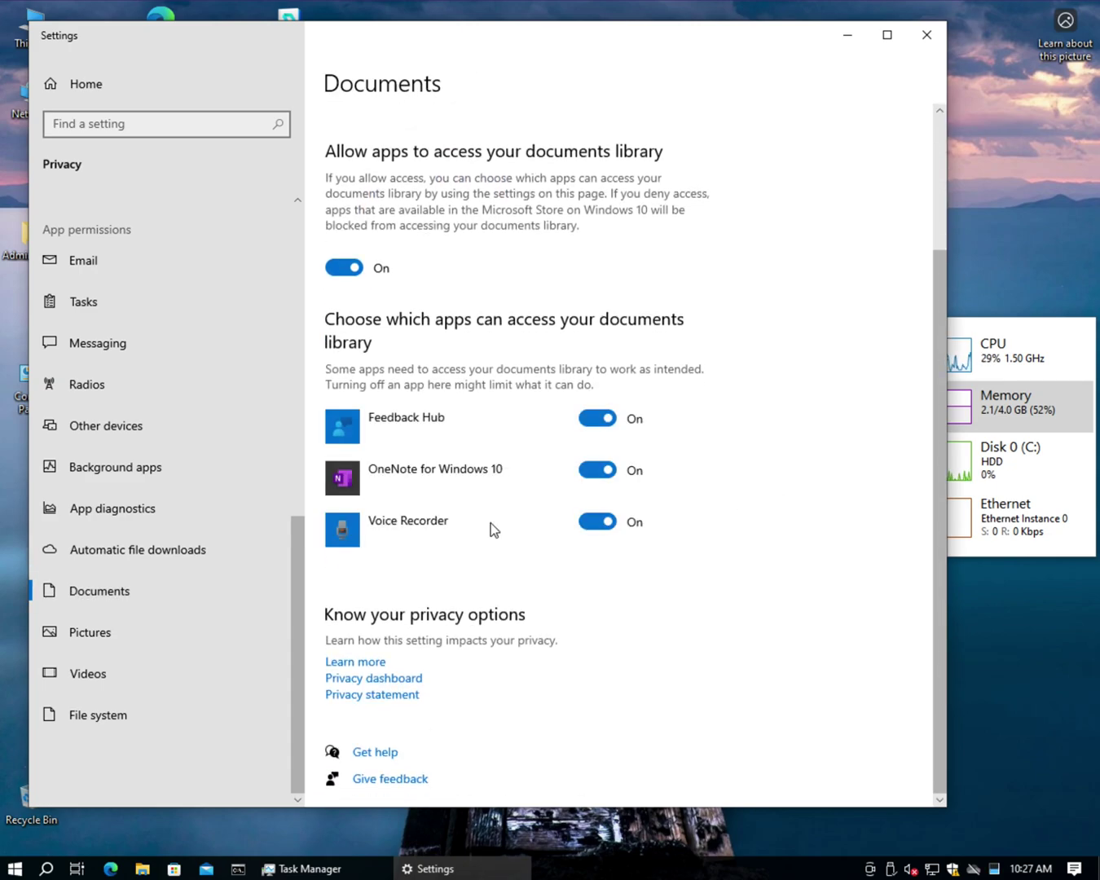
left_click(591, 528)
left_click(599, 473)
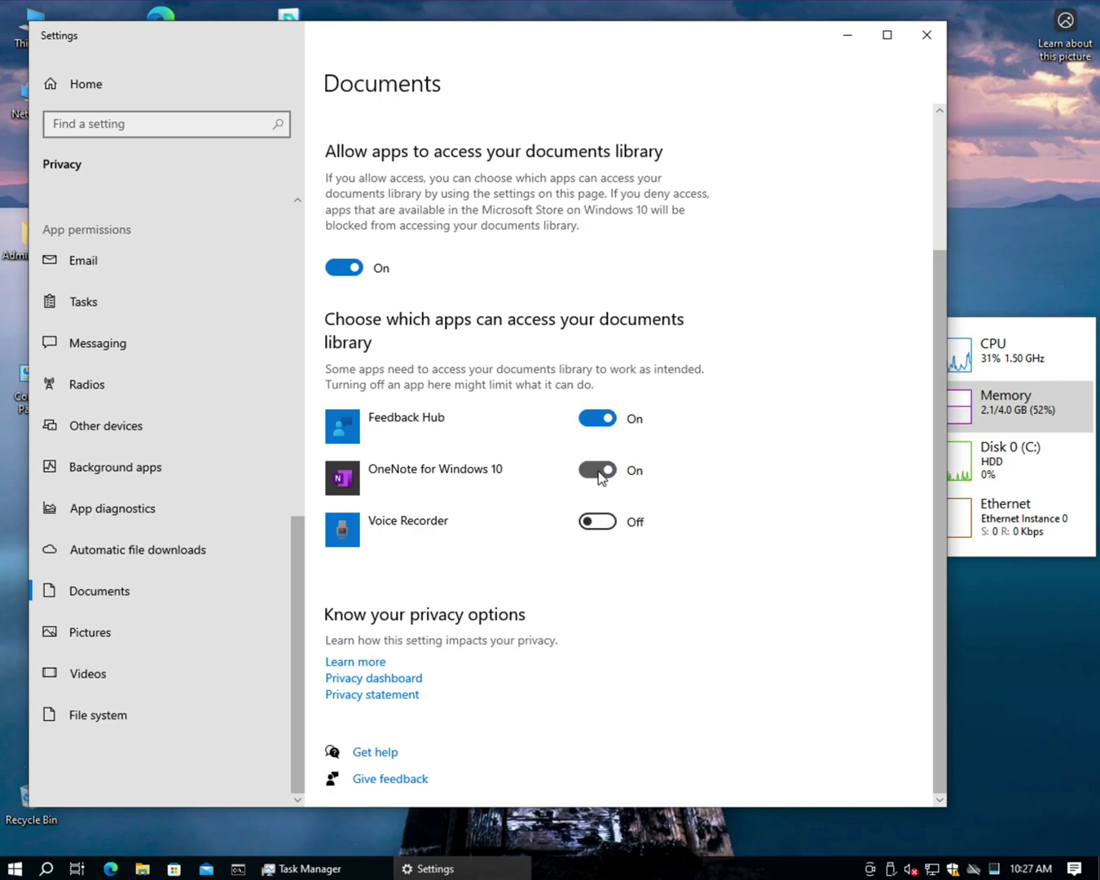
left_click(604, 419)
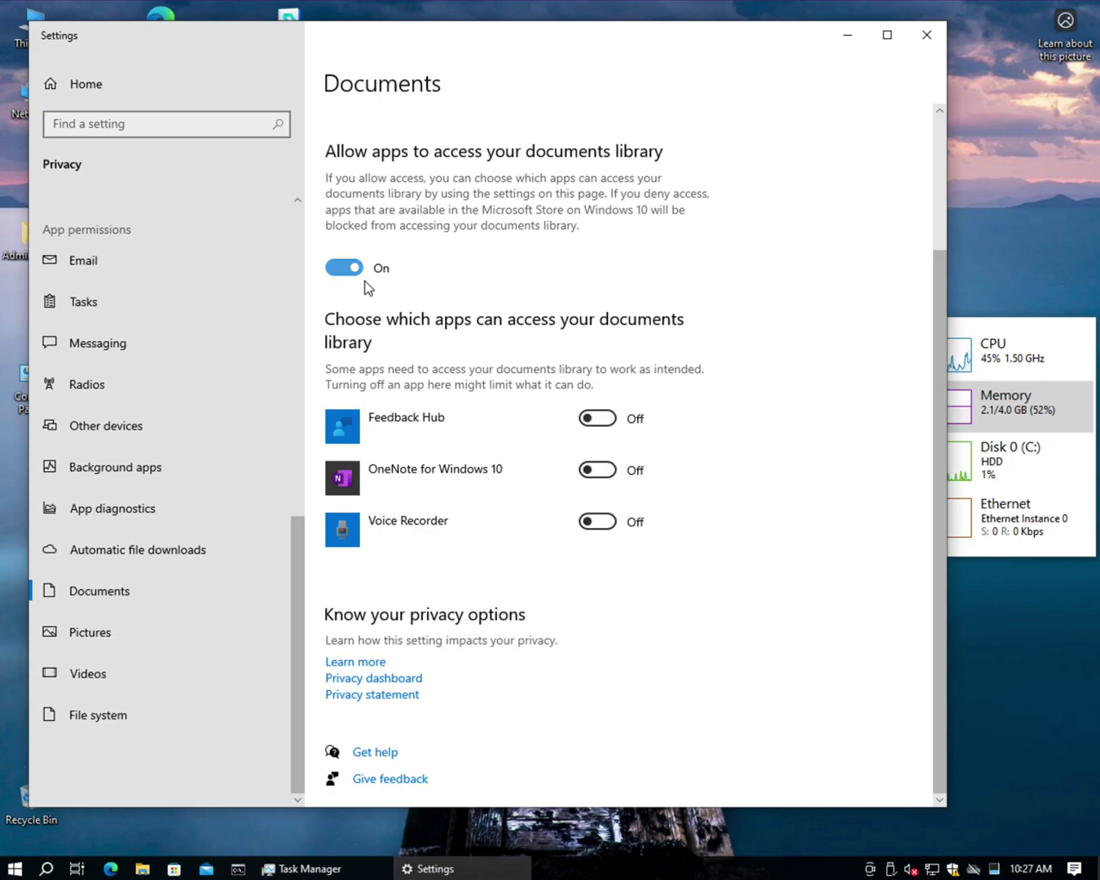
left_click(345, 268)
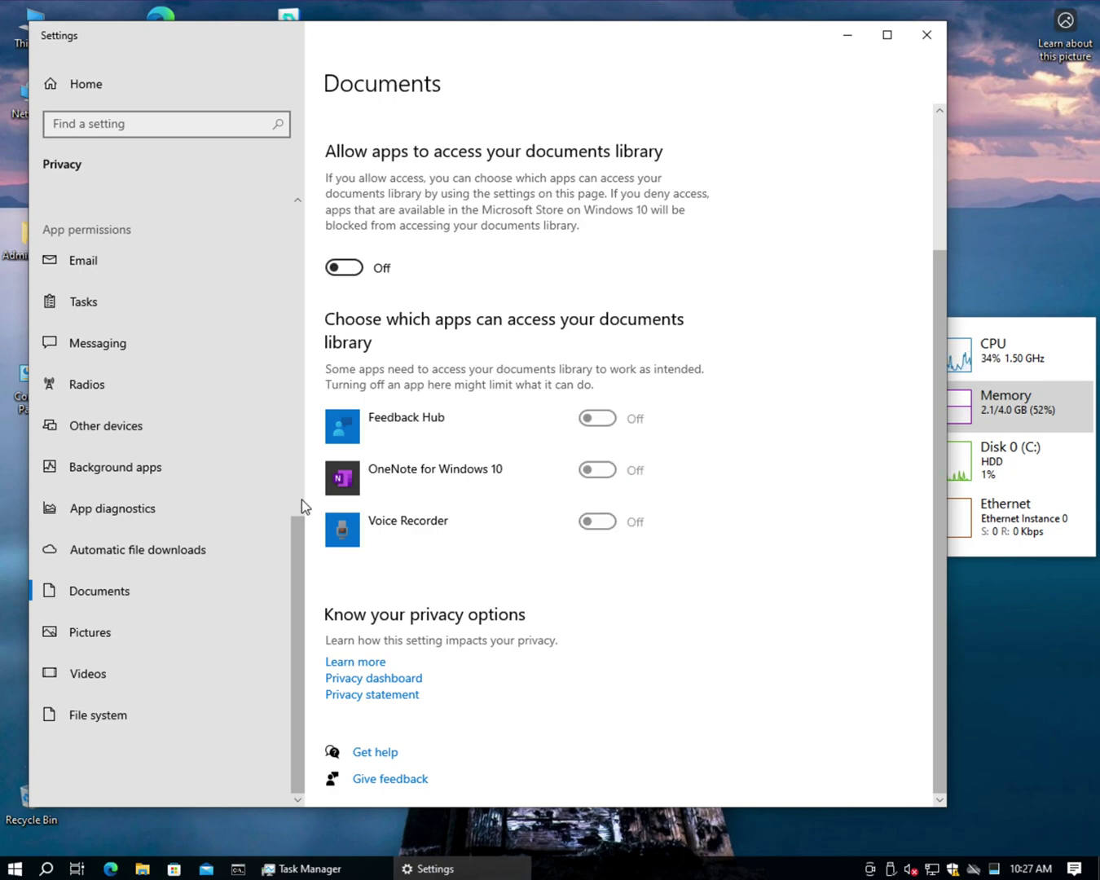
left_click(120, 629)
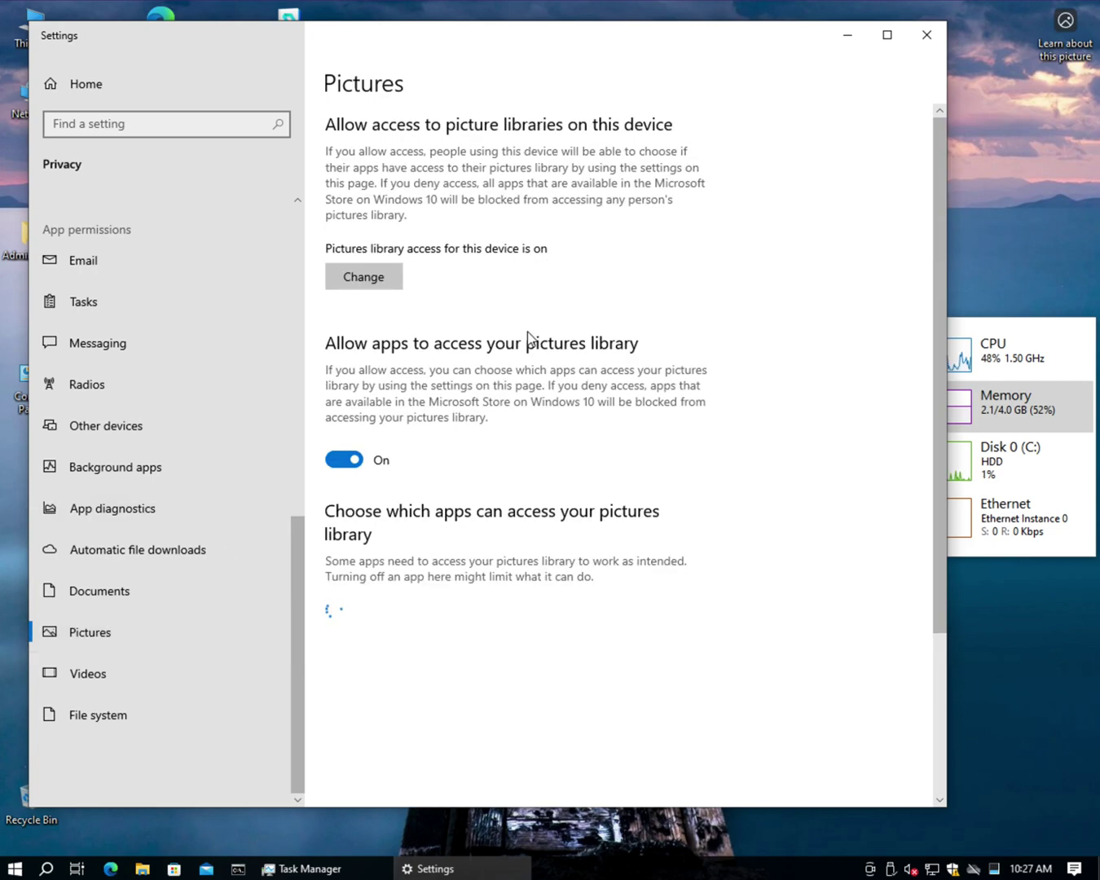
Turn off pictures access for Snip & Sketch, Paint 3D, Feedback Hub, Camera and all apps.
scroll(755, 517, "down", 4)
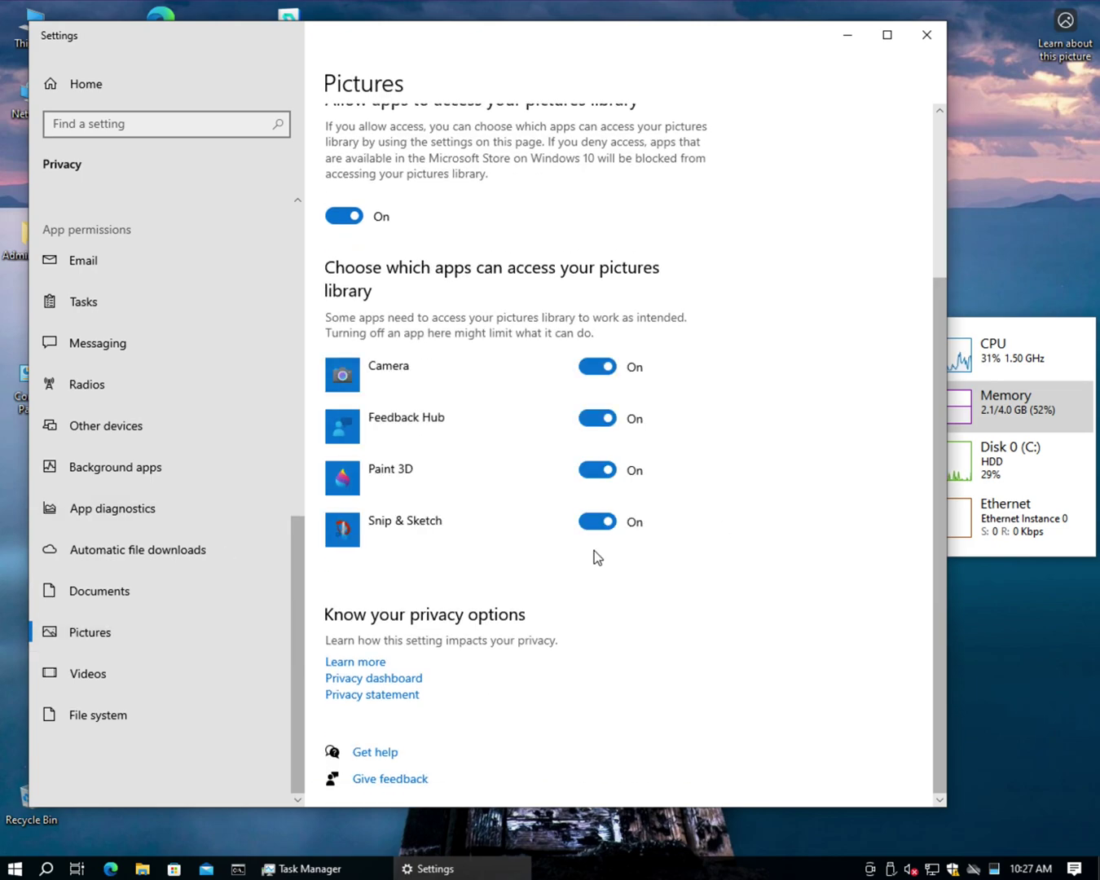
left_click(605, 524)
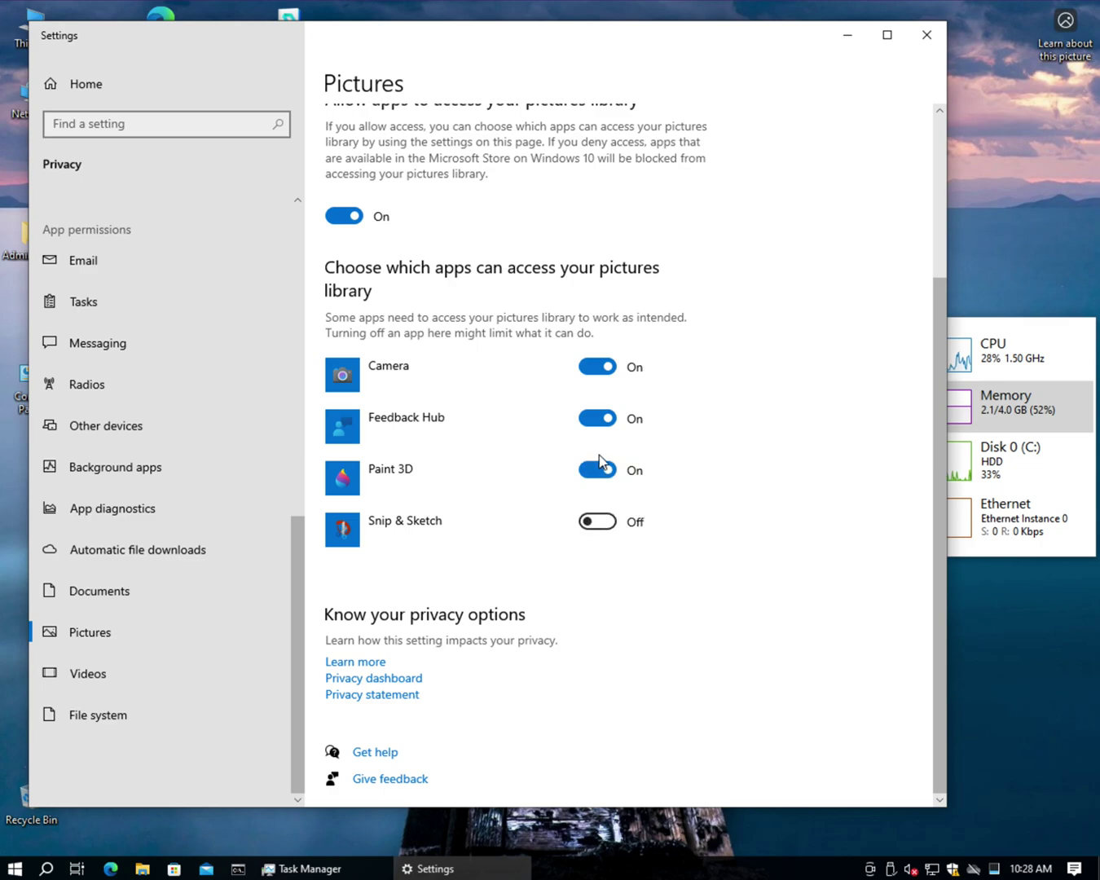
left_click(600, 462)
left_click(600, 418)
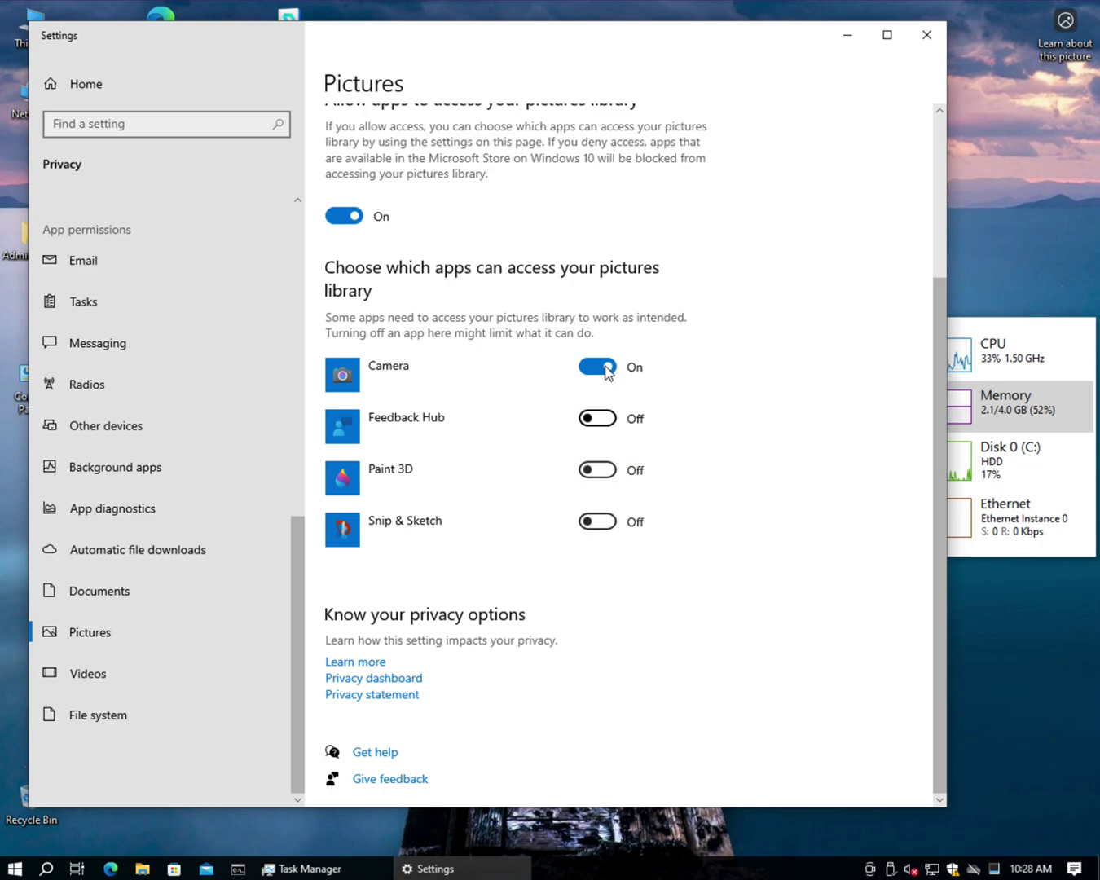
left_click(606, 368)
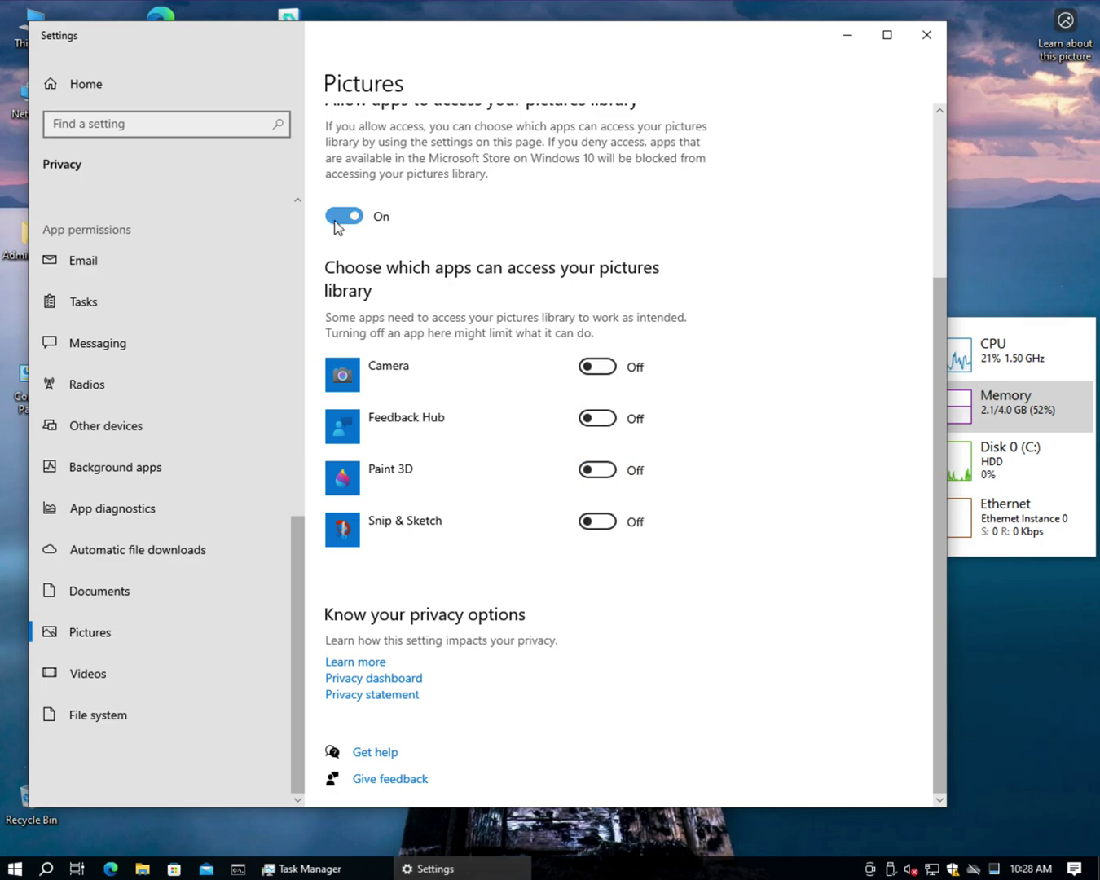
left_click(335, 222)
Turn off pictures library access for this device.
scroll(774, 358, "up", 3)
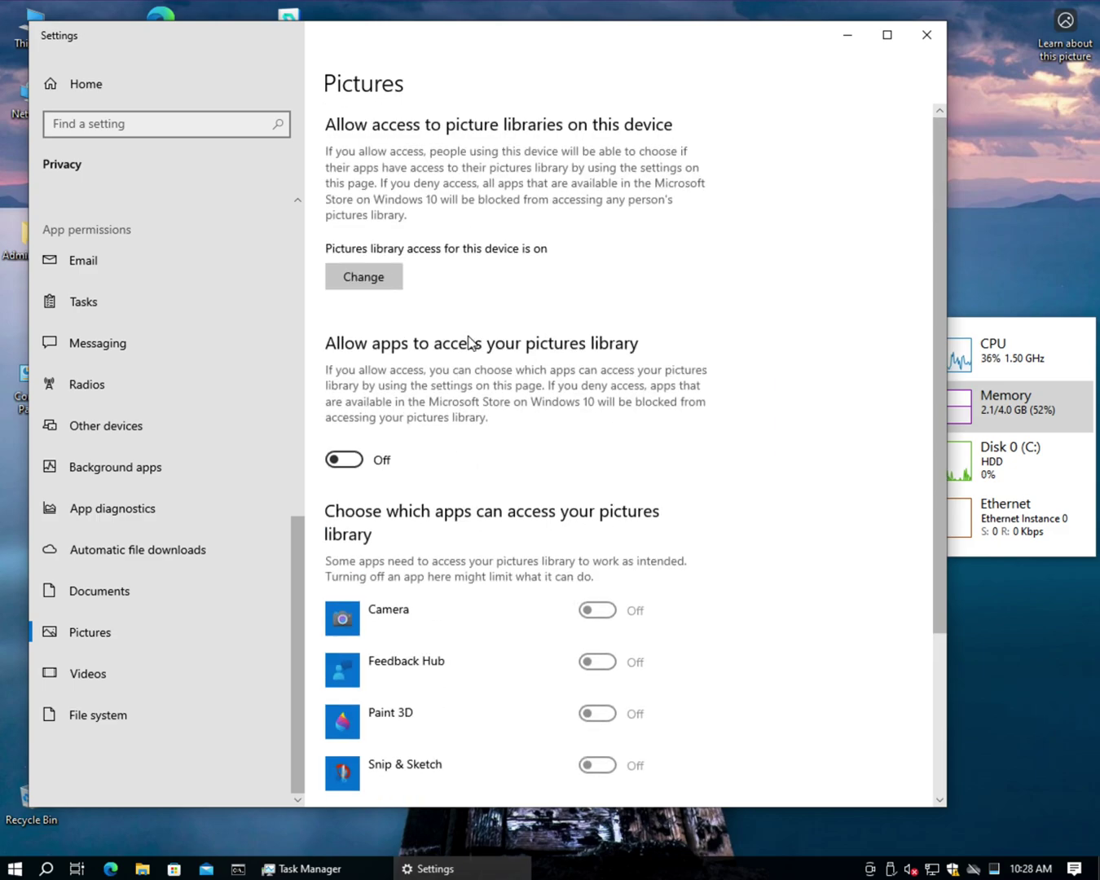
left_click(367, 277)
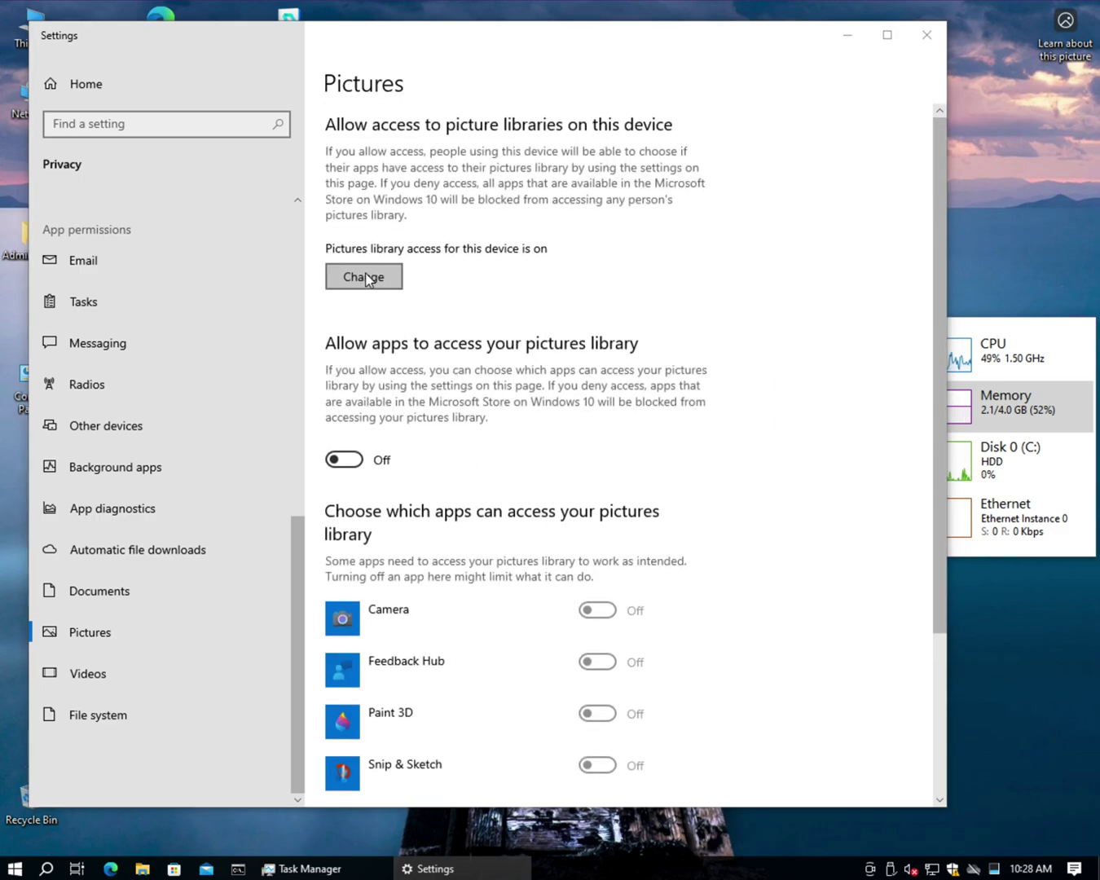
left_click(293, 223)
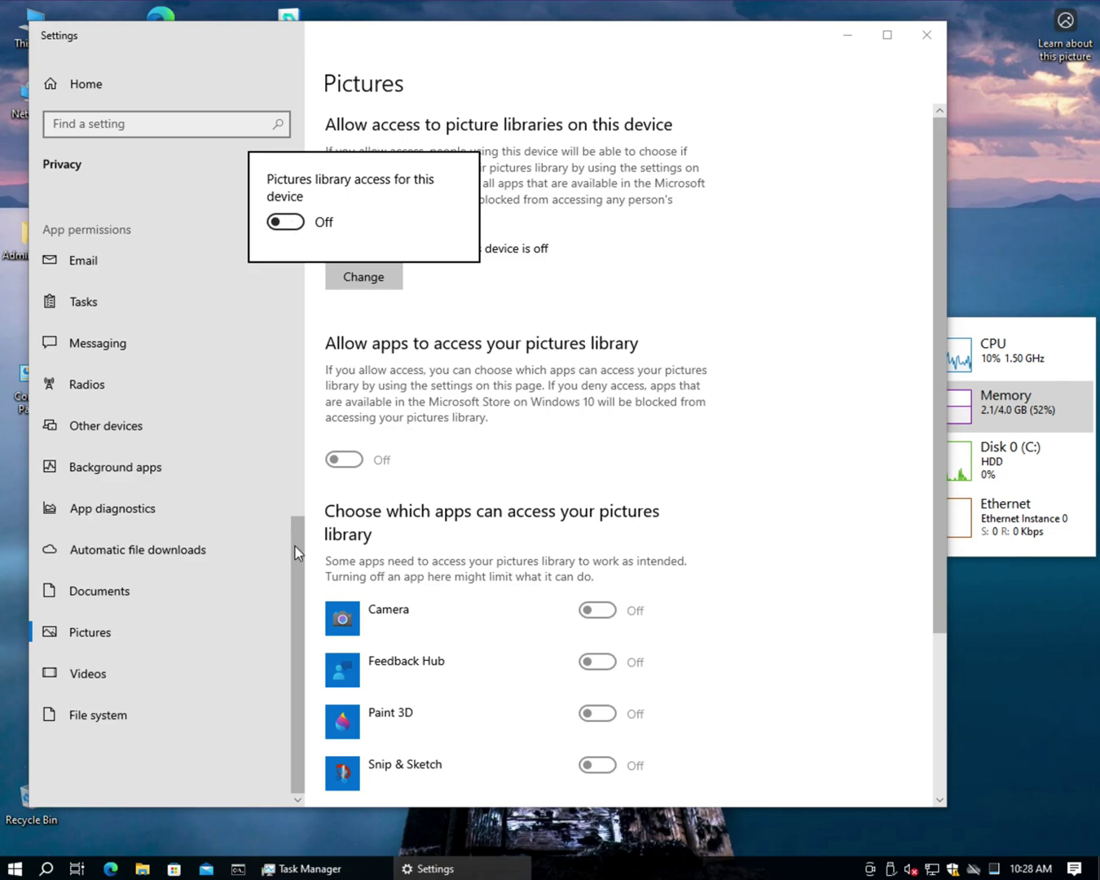
left_click(298, 571)
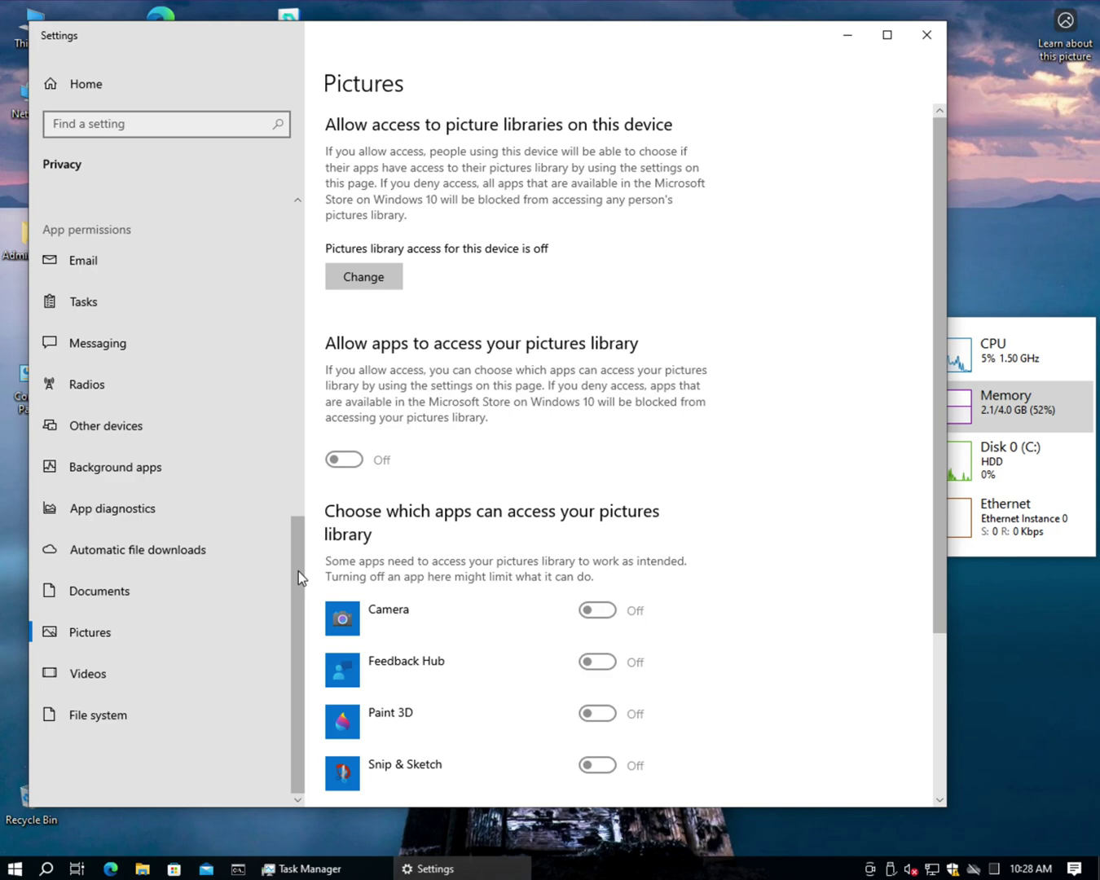
left_click(103, 672)
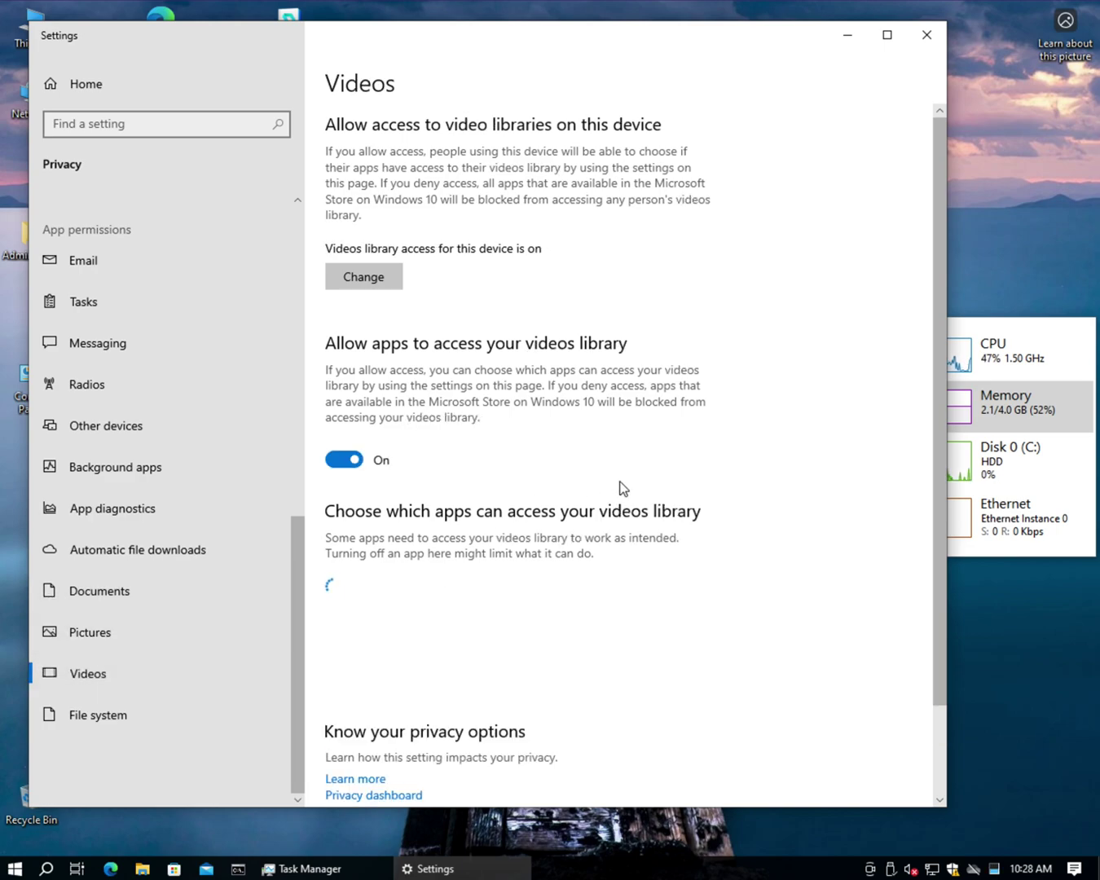
Turn off videos-library access for Media Player, Camera and all apps.
scroll(776, 560, "down", 2)
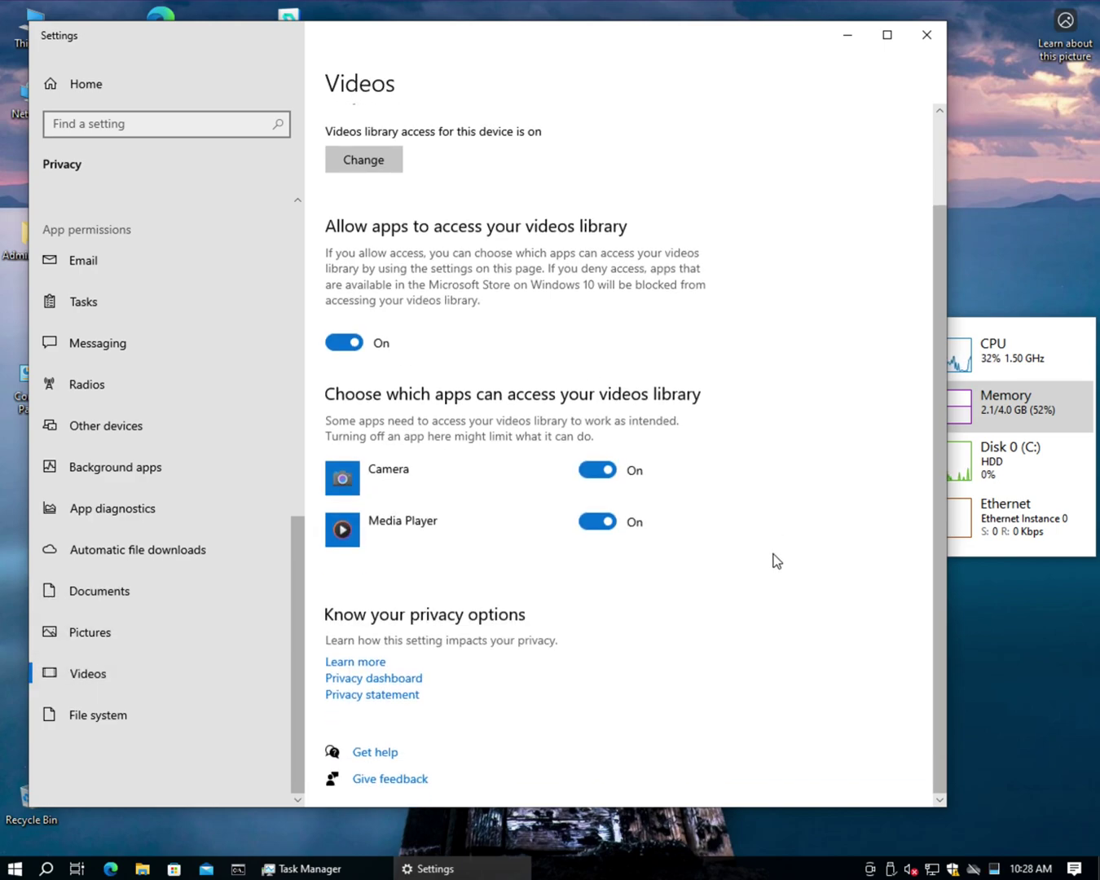
left_click(603, 524)
left_click(599, 477)
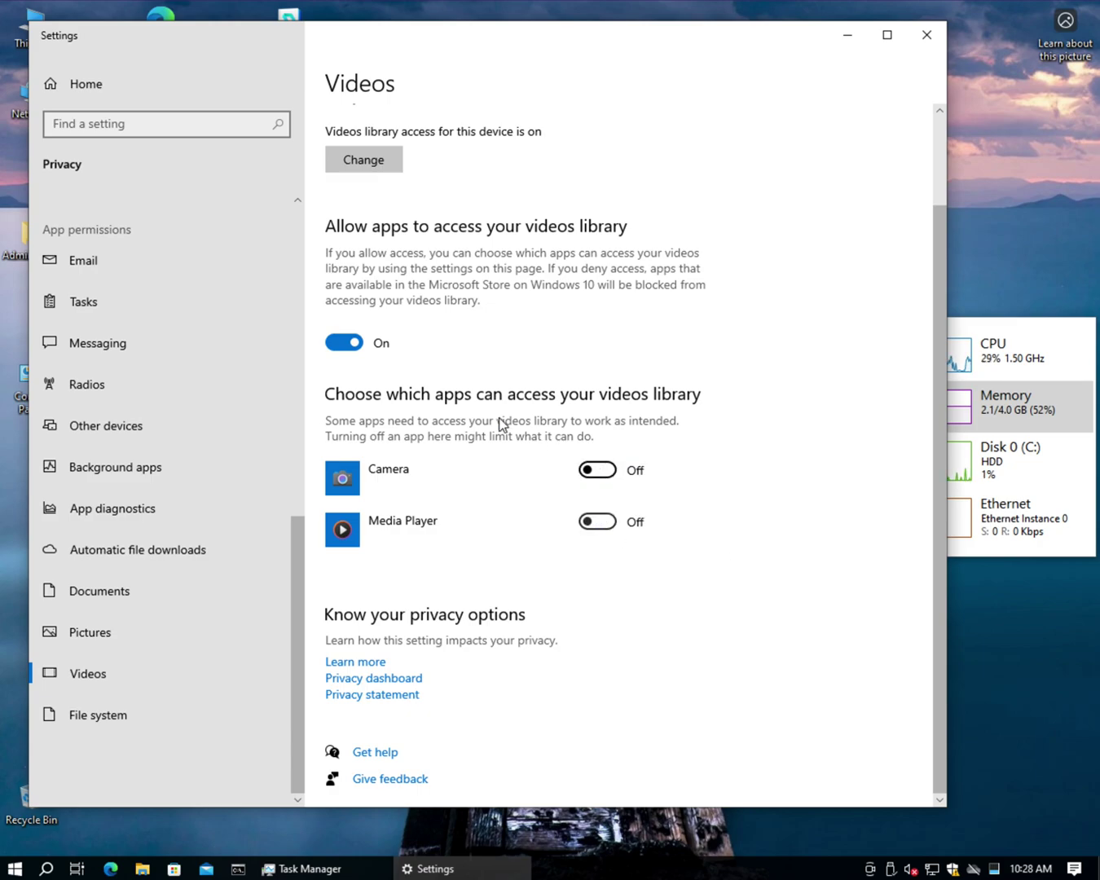
left_click(356, 344)
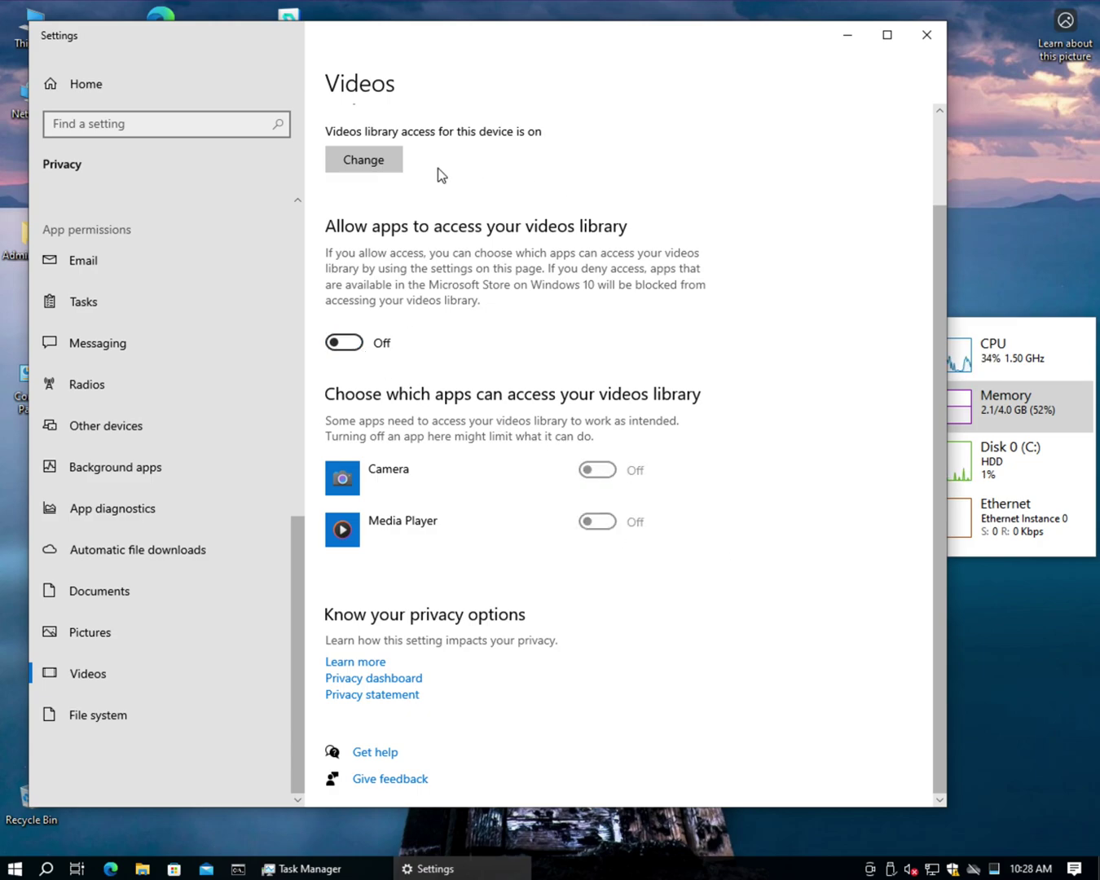
Turn off videos-library access for this device, then go to the File system privacy page.
left_click(364, 160)
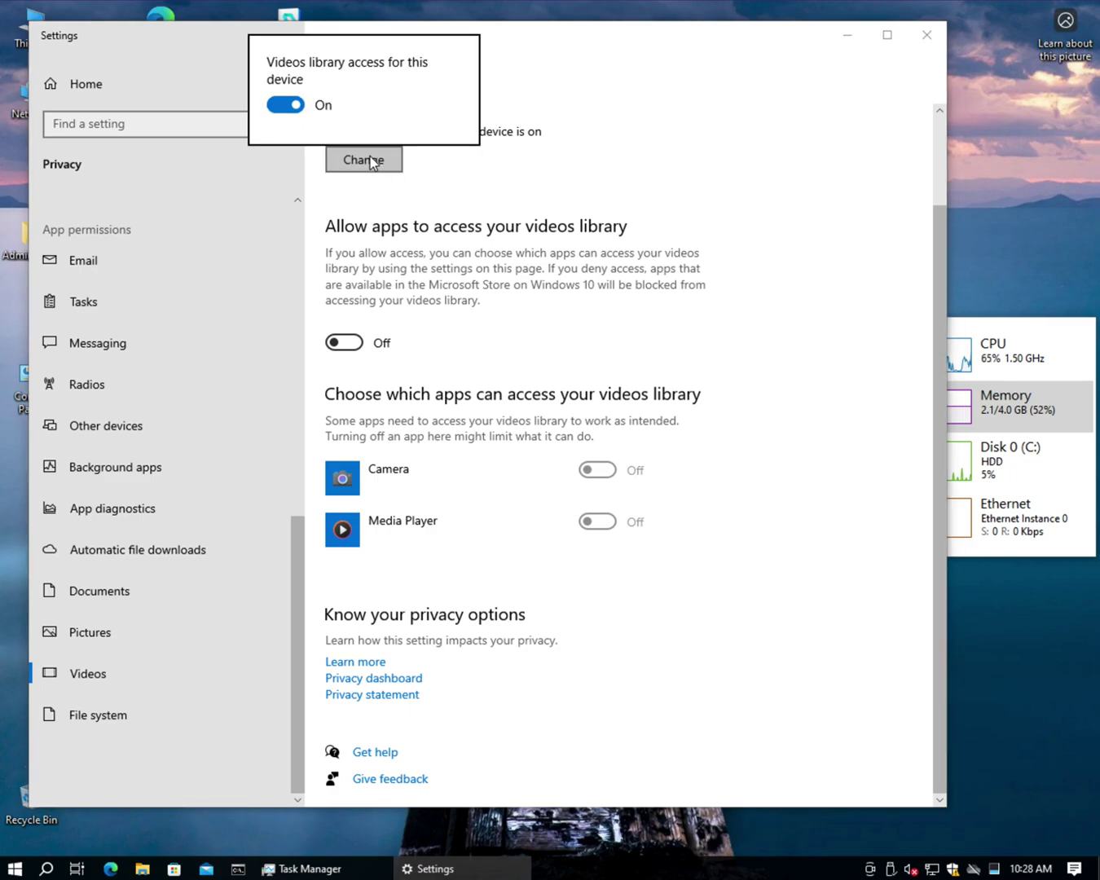
left_click(292, 105)
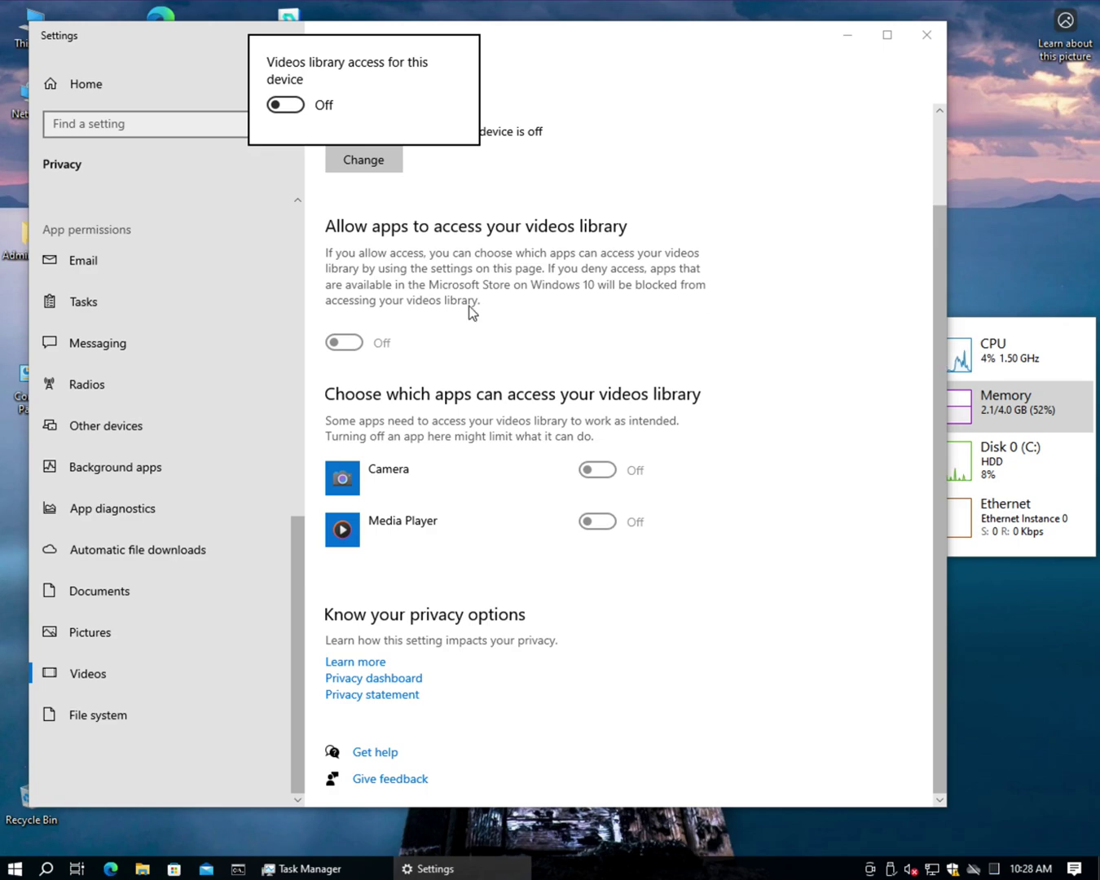
left_click(436, 283)
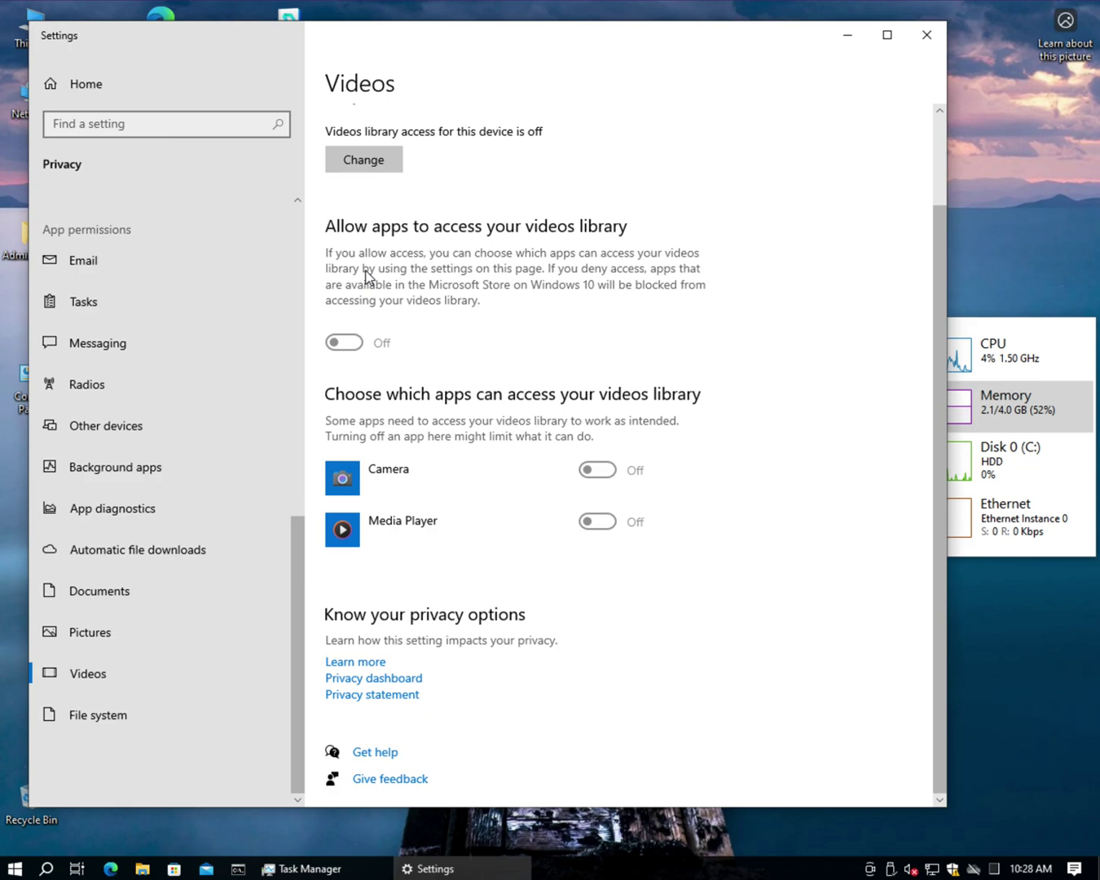
left_click(101, 731)
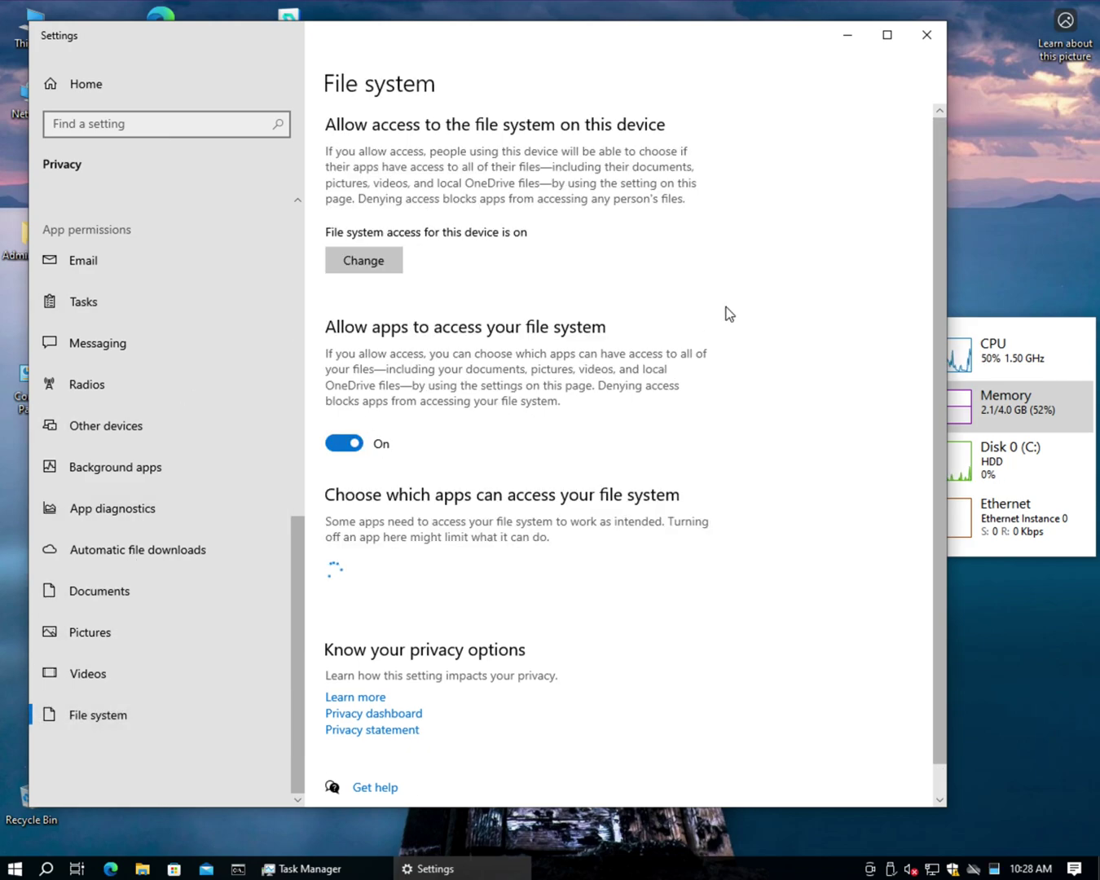
Switch 'Allow apps to access your file system' off and disable file system access for this device.
scroll(768, 486, "down", 1)
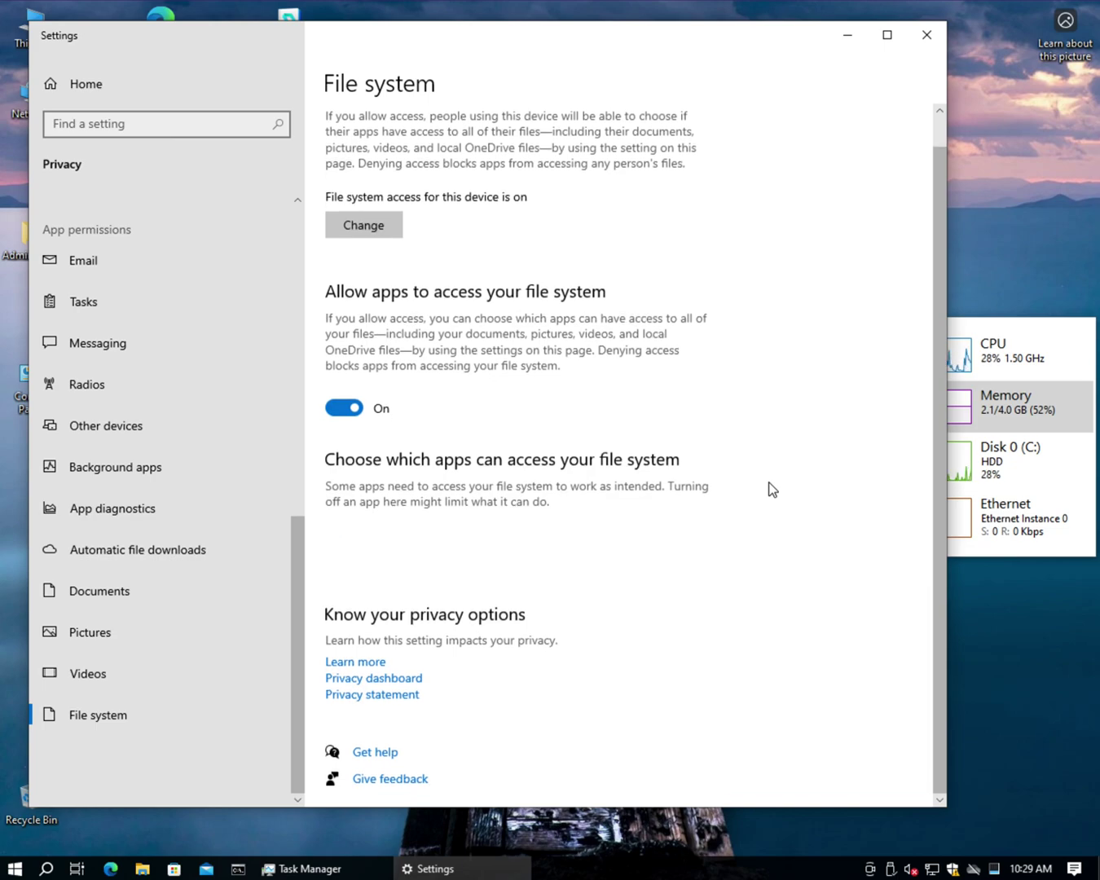
left_click(346, 409)
left_click(369, 228)
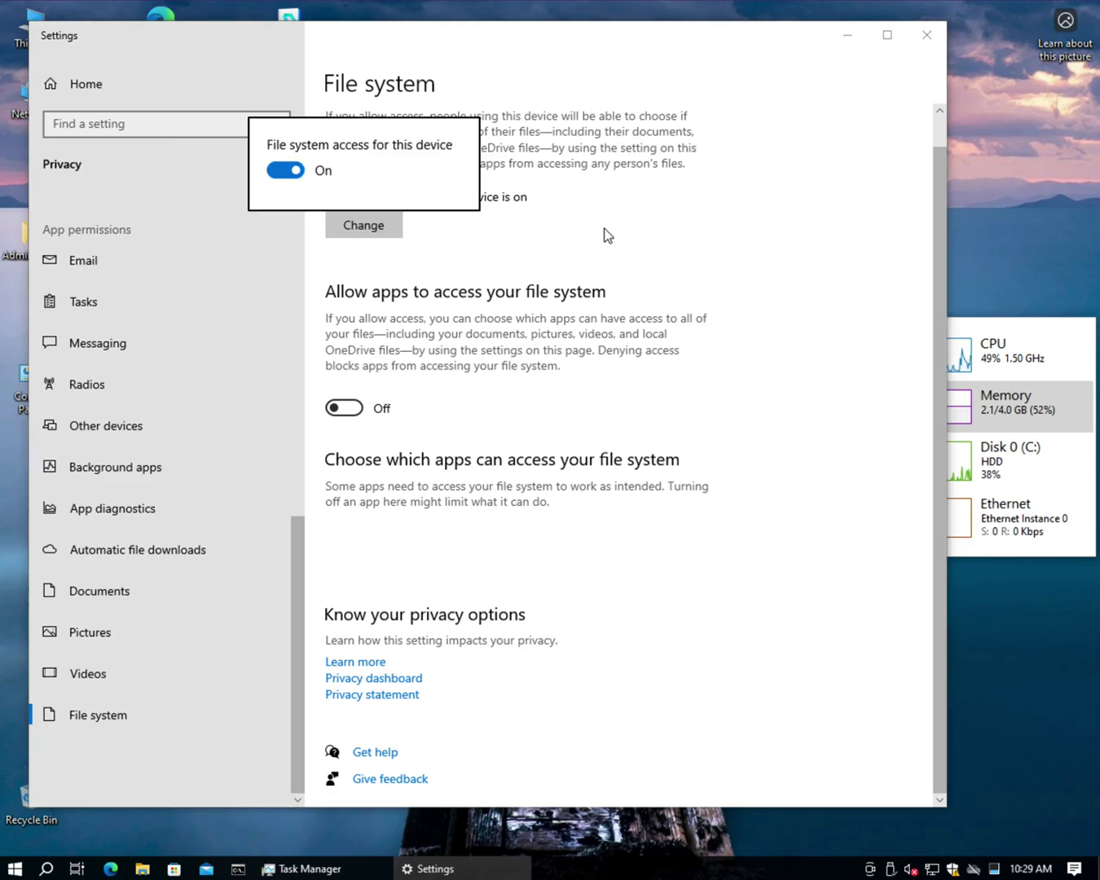
left_click(289, 170)
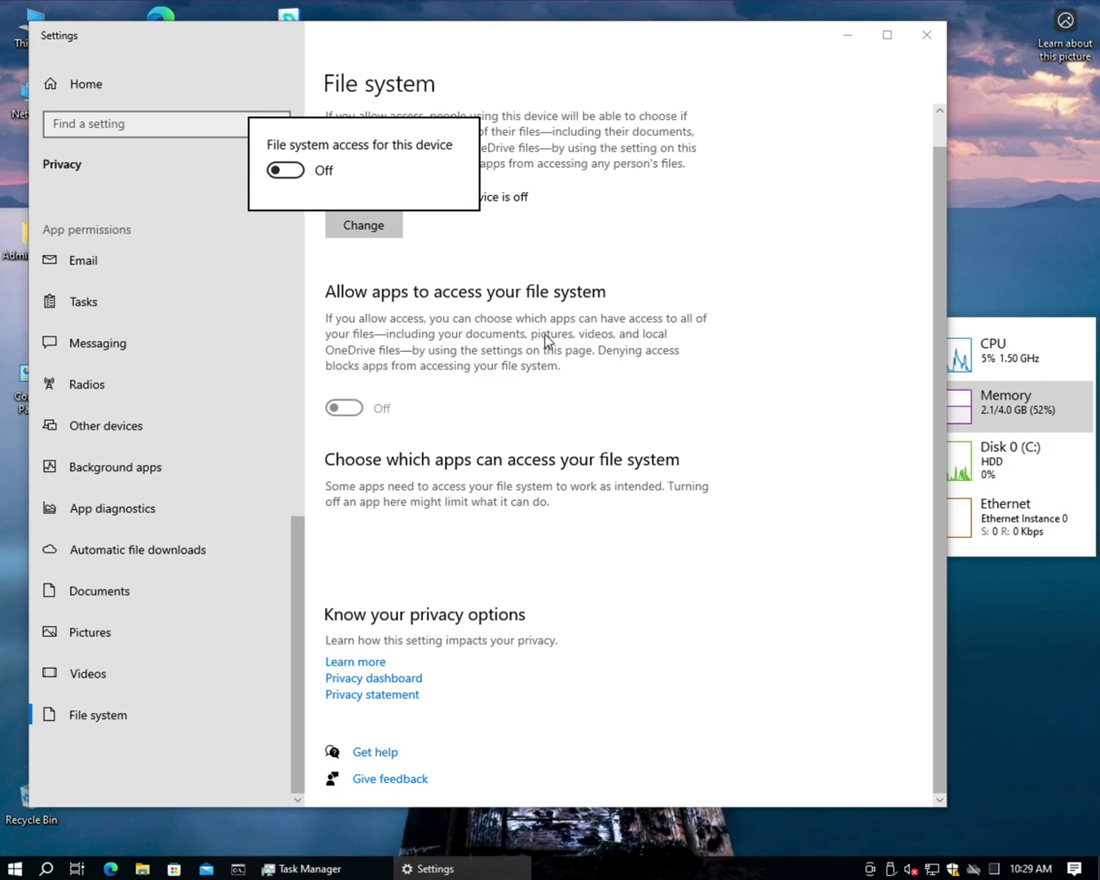
left_click(666, 343)
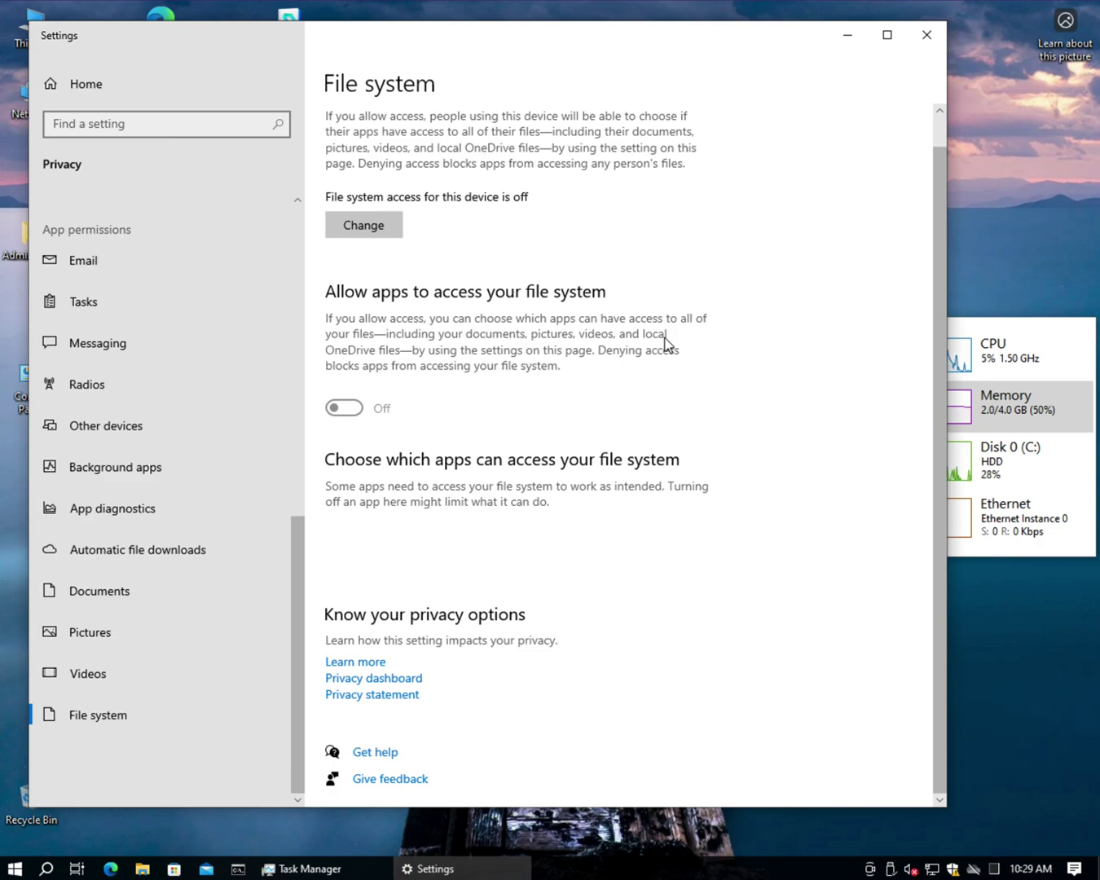
left_click(296, 222)
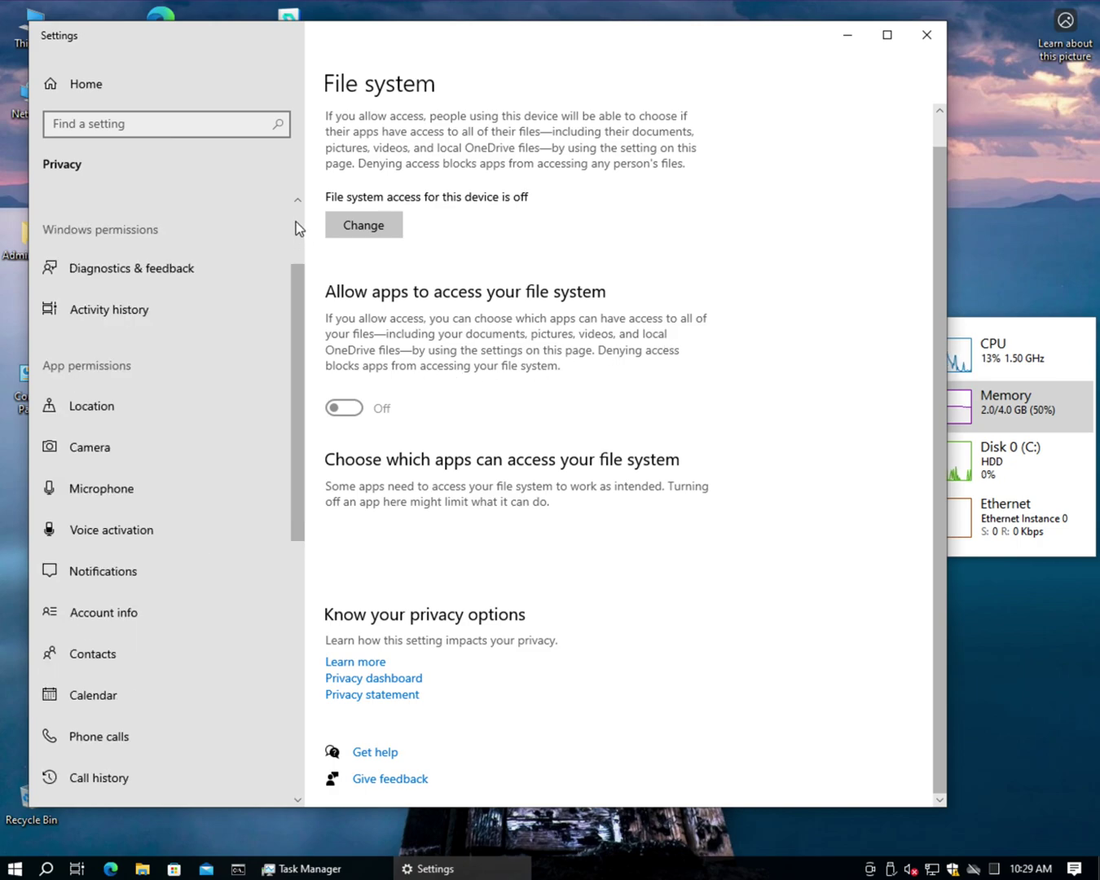
left_click_drag(295, 222, 293, 432)
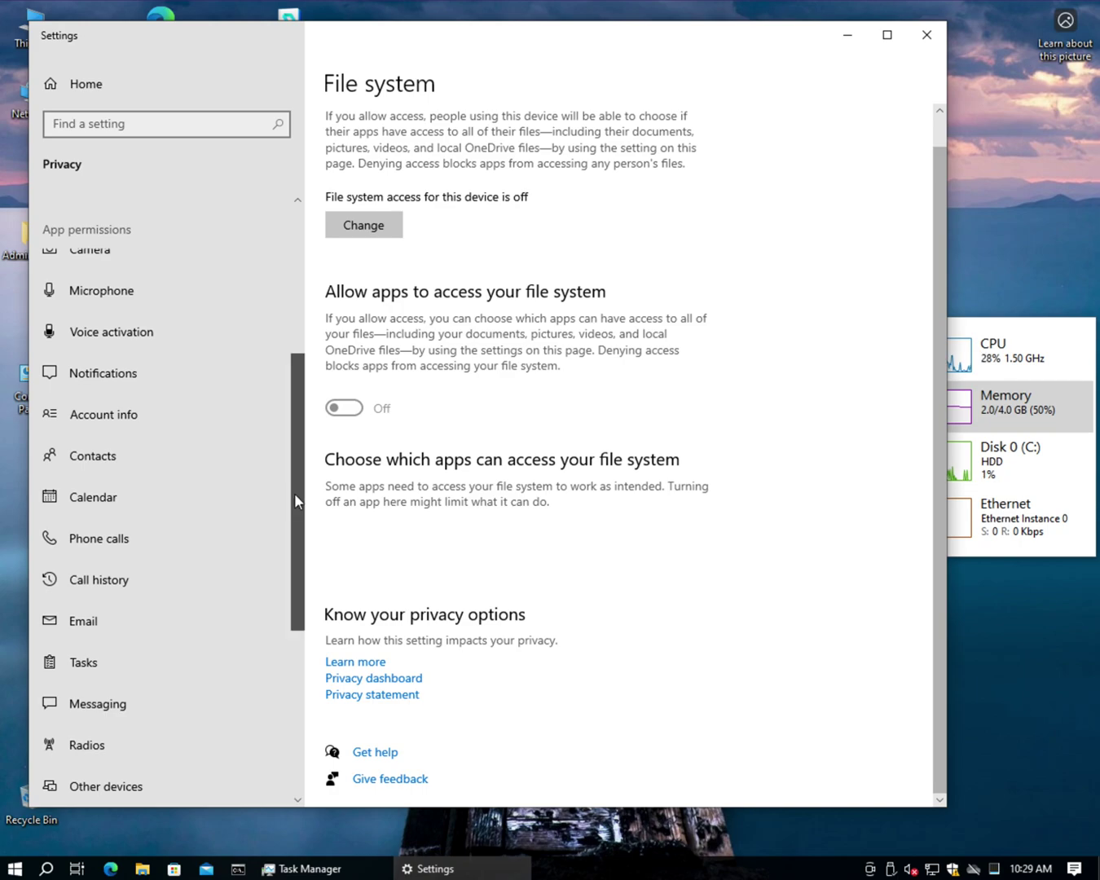
scroll(297, 488, "up", 1)
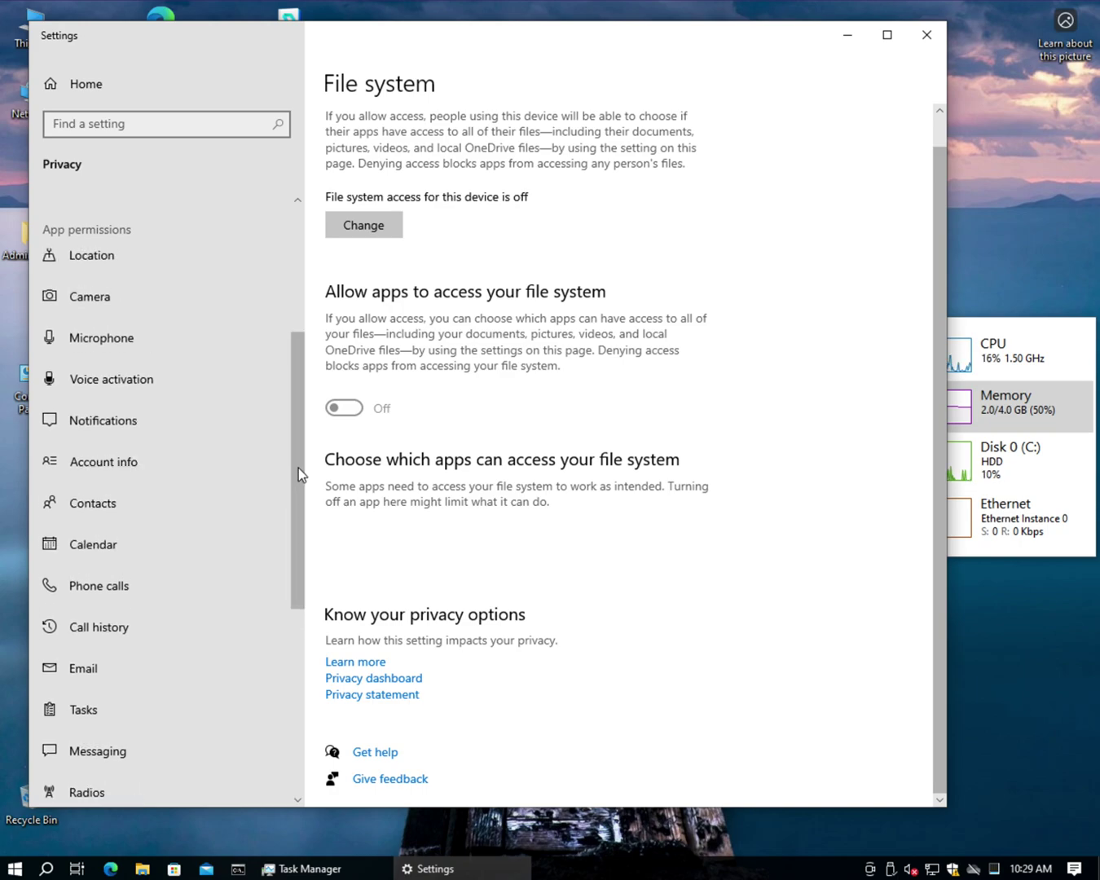